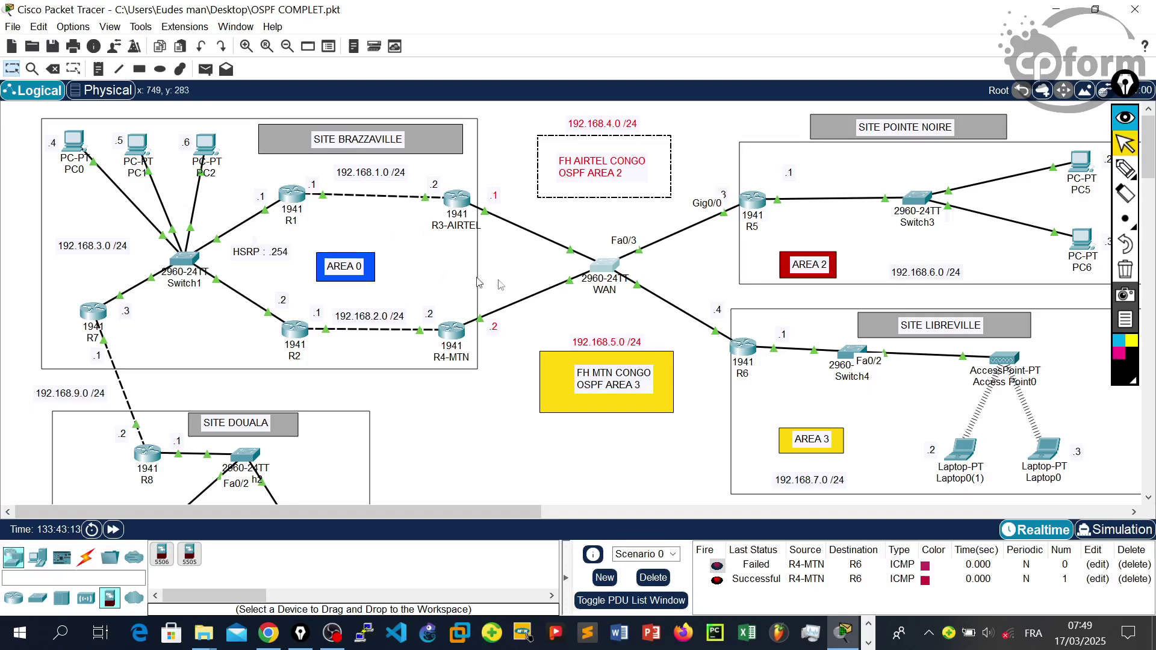
Examine the OSPF network topology, covering the four sites, their areas and the addressing of the routers in Area 0
{"action": "left_click", "coordinate": [605, 244]}
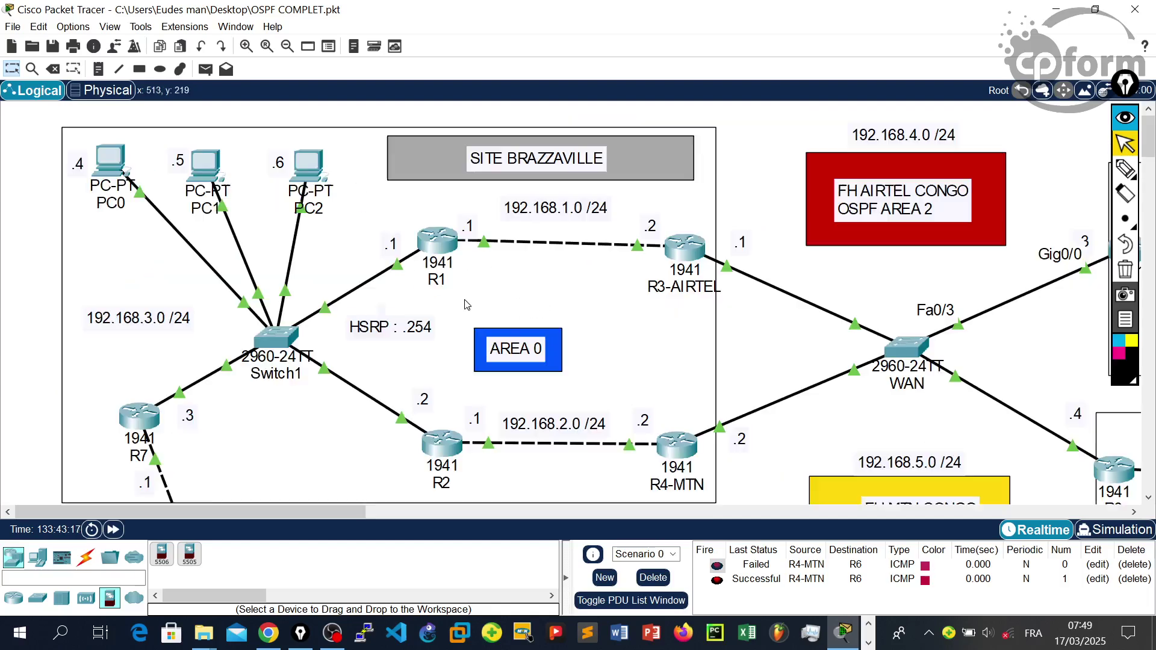
{"action": "scroll", "coordinate": [512, 322], "scroll_direction": "down", "scroll_amount": 1}
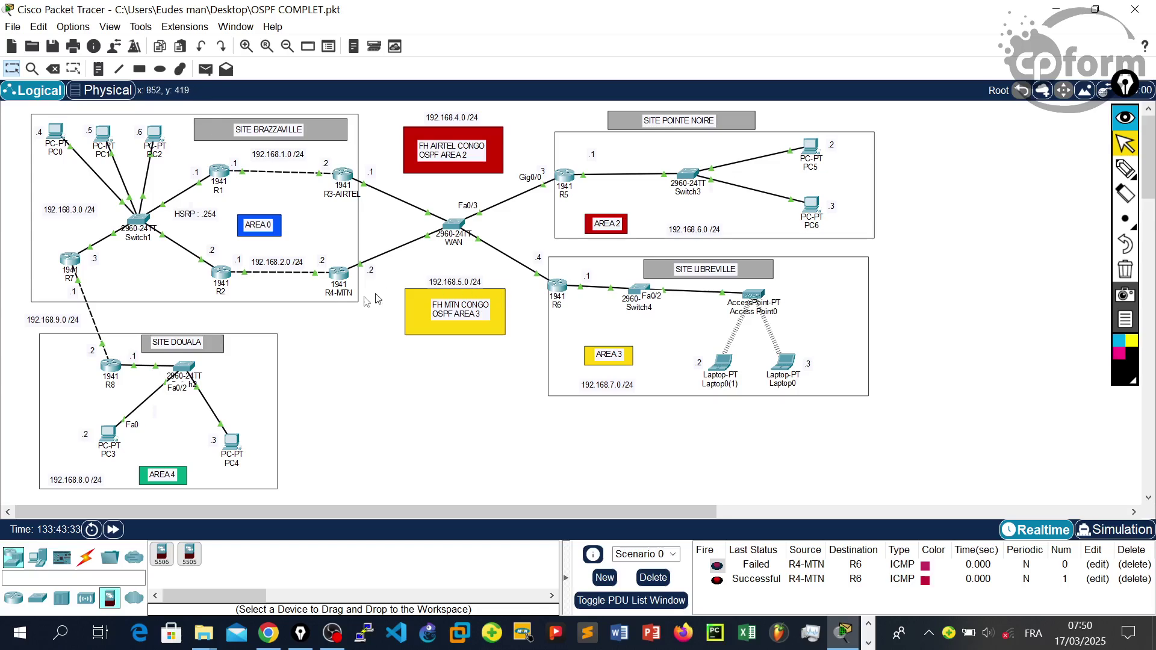
{"action": "scroll", "coordinate": [313, 312], "scroll_direction": "up", "scroll_amount": 4}
{"action": "scroll", "coordinate": [392, 336], "scroll_direction": "down", "scroll_amount": 1}
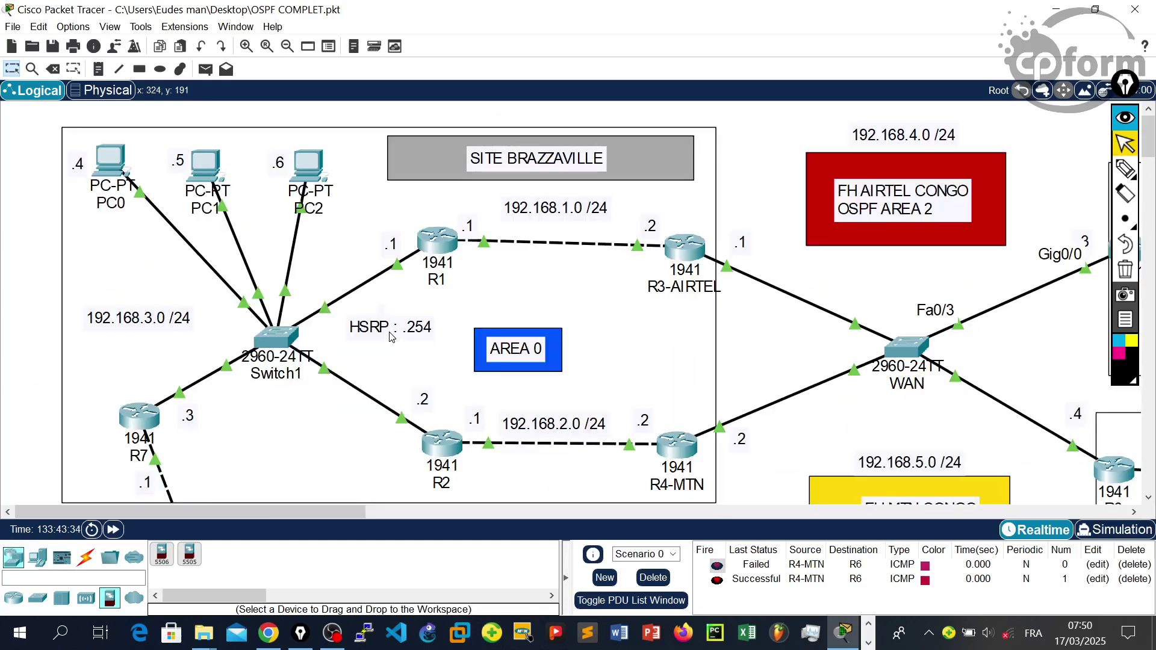
{"action": "scroll", "coordinate": [487, 274], "scroll_direction": "down", "scroll_amount": 2}
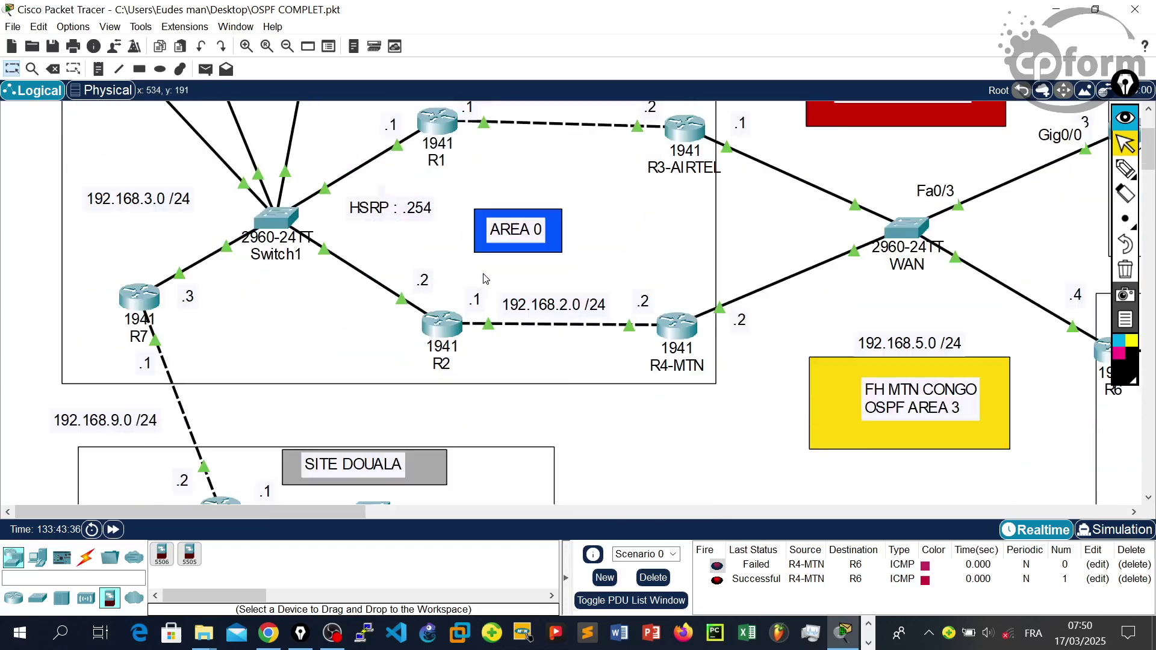
{"action": "scroll", "coordinate": [484, 295], "scroll_direction": "up", "scroll_amount": 1}
{"action": "scroll", "coordinate": [479, 283], "scroll_direction": "up", "scroll_amount": 1}
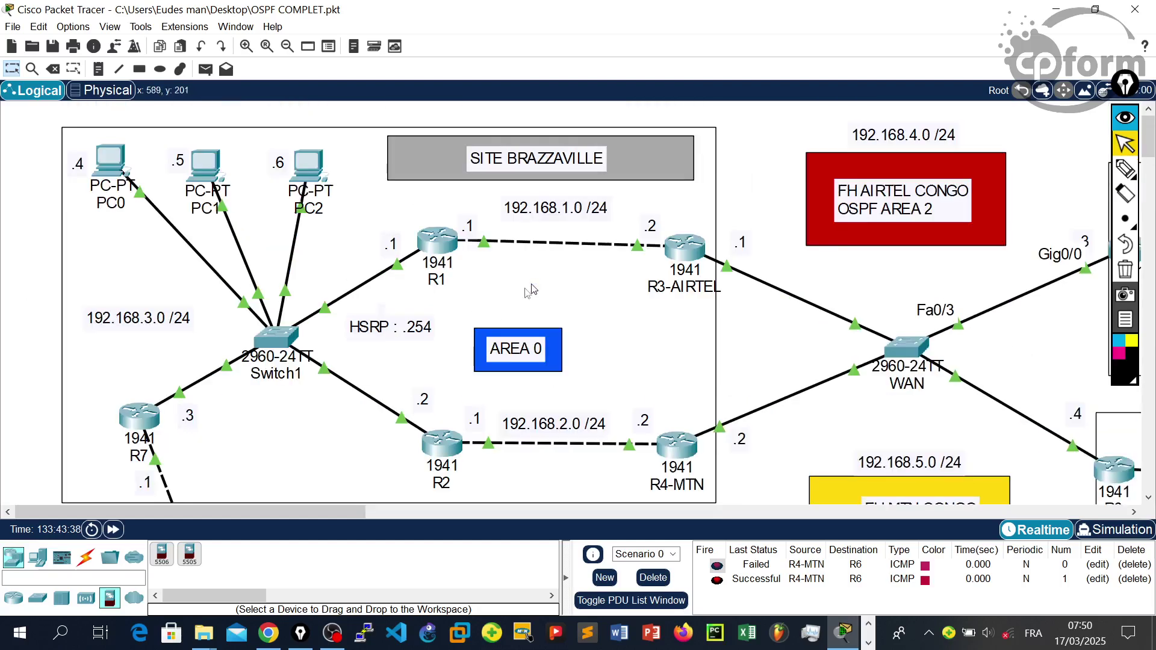
Open router R1's command line, enter global configuration mode and move its window clear of the Brazzaville topology
{"action": "left_click", "coordinate": [445, 247]}
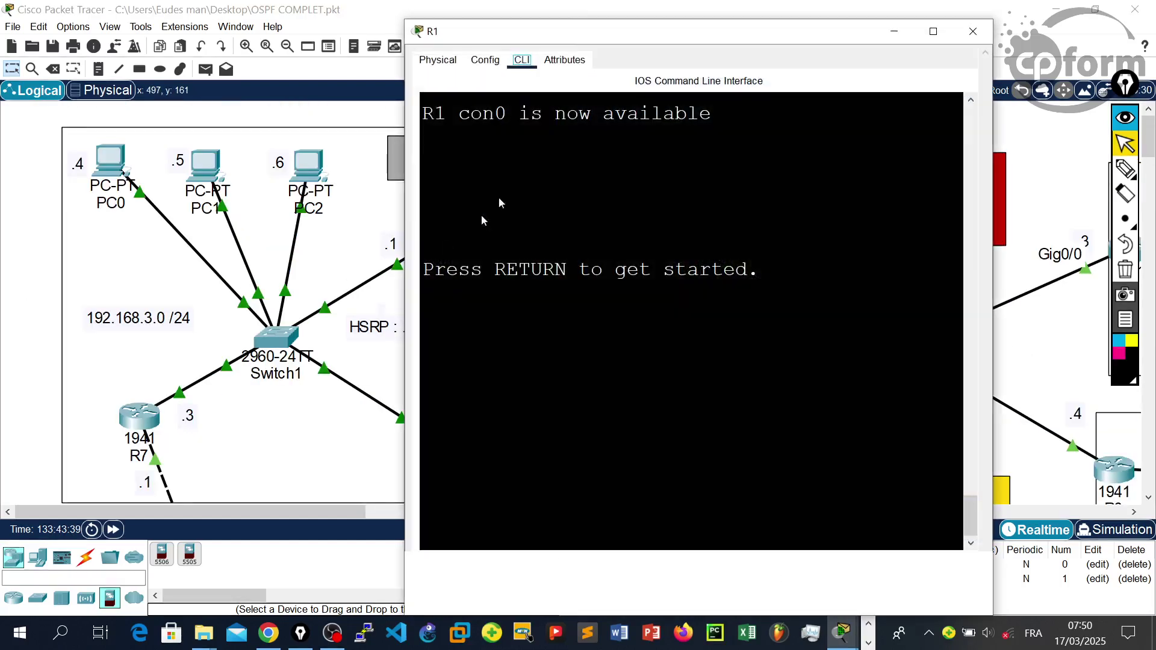
{"action": "key", "text": "Return"}
{"action": "key", "text": "Return"}
{"action": "key", "text": "Return"}
{"action": "key", "text": "Return"}
{"action": "type", "text": "en"}
{"action": "key", "text": "Return"}
{"action": "key", "text": "Return"}
{"action": "type", "text": "conf t"}
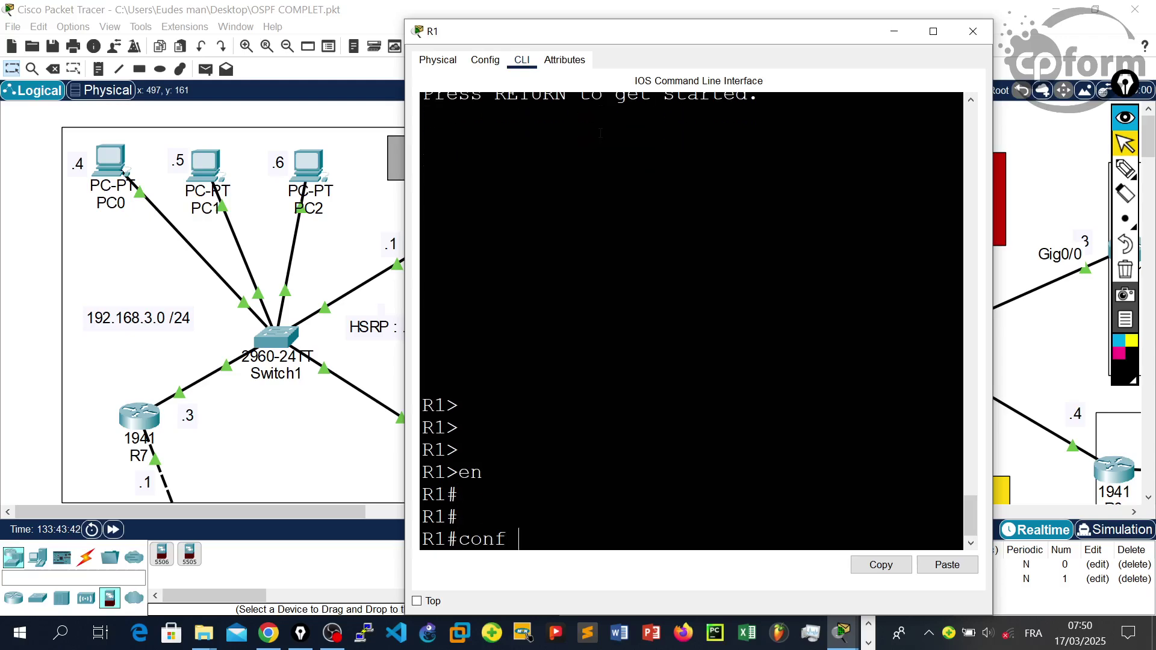
{"action": "key", "text": "Return"}
{"action": "key", "text": "Return"}
{"action": "left_click_drag", "start_coordinate": [457, 45], "coordinate": [634, 50]}
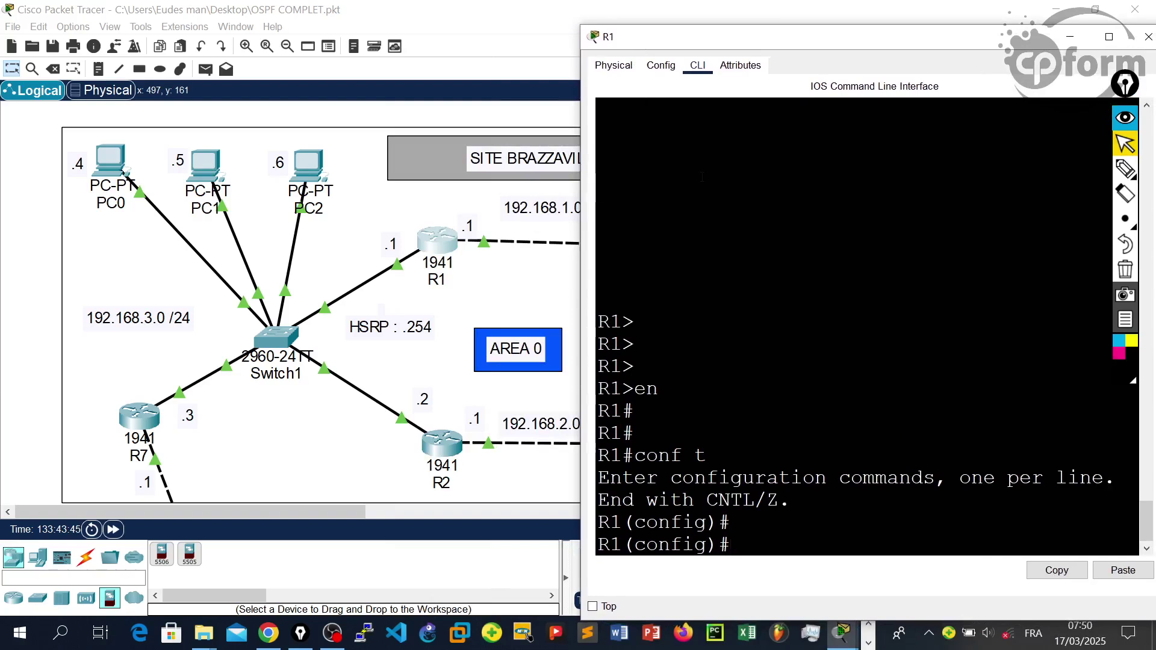
Start OSPF routing on R1 with process ID 1
{"action": "type", "text": "router"}
{"action": "key", "text": "Tab"}
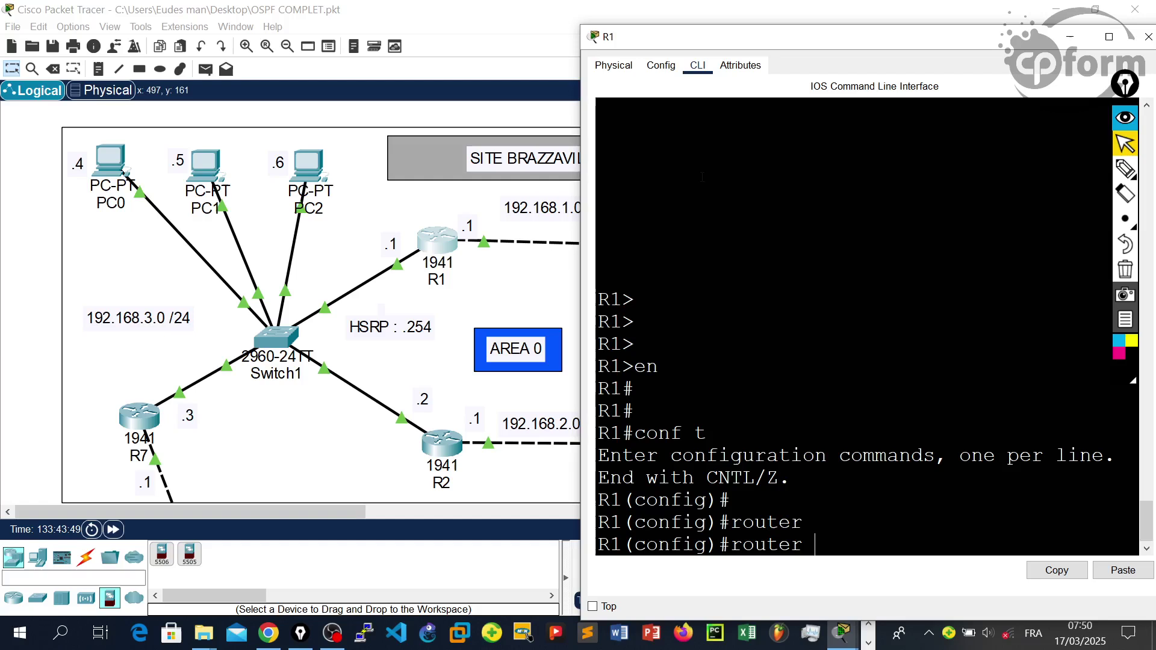
{"action": "type", "text": "o"}
{"action": "key", "text": "Tab"}
{"action": "type", "text": "1"}
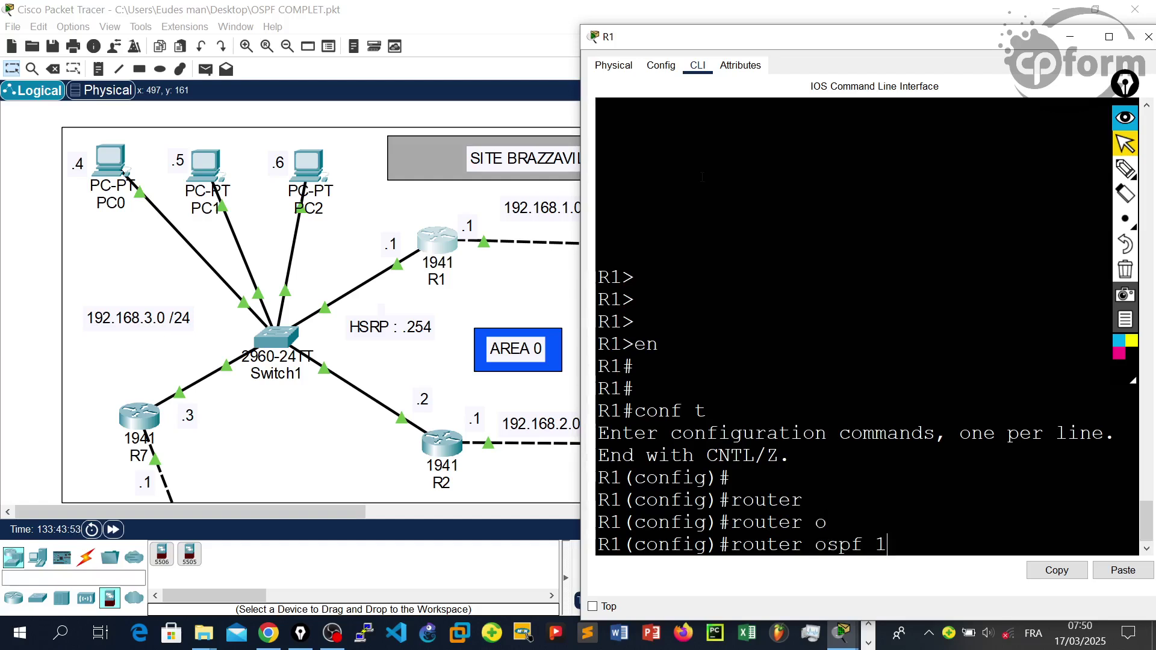
{"action": "key", "text": "Return"}
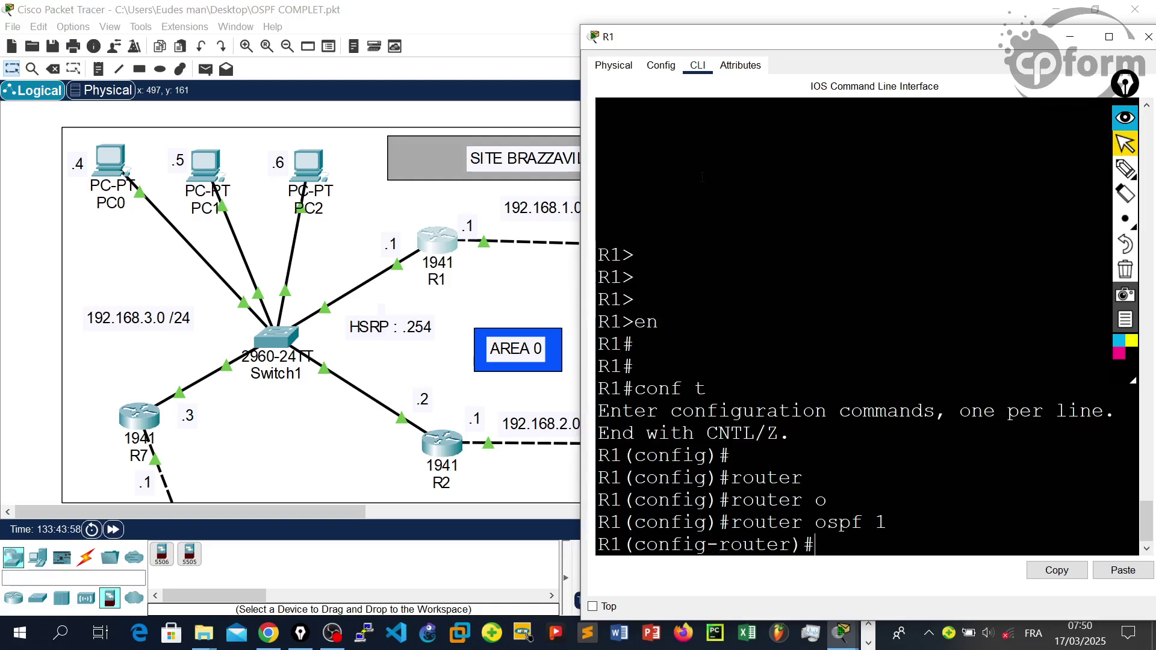
{"action": "key", "text": "Return"}
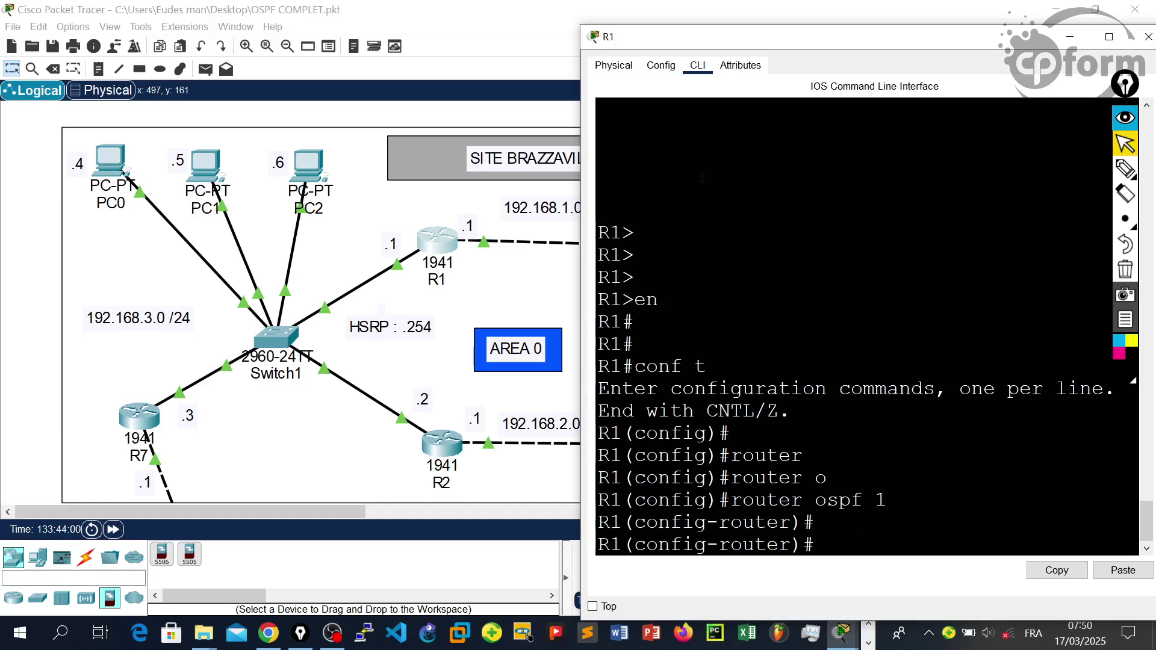
Try to show the help for the router ospf command from R1's router configuration mode
{"action": "key", "text": "Up"}
{"action": "type", "text": "?"}
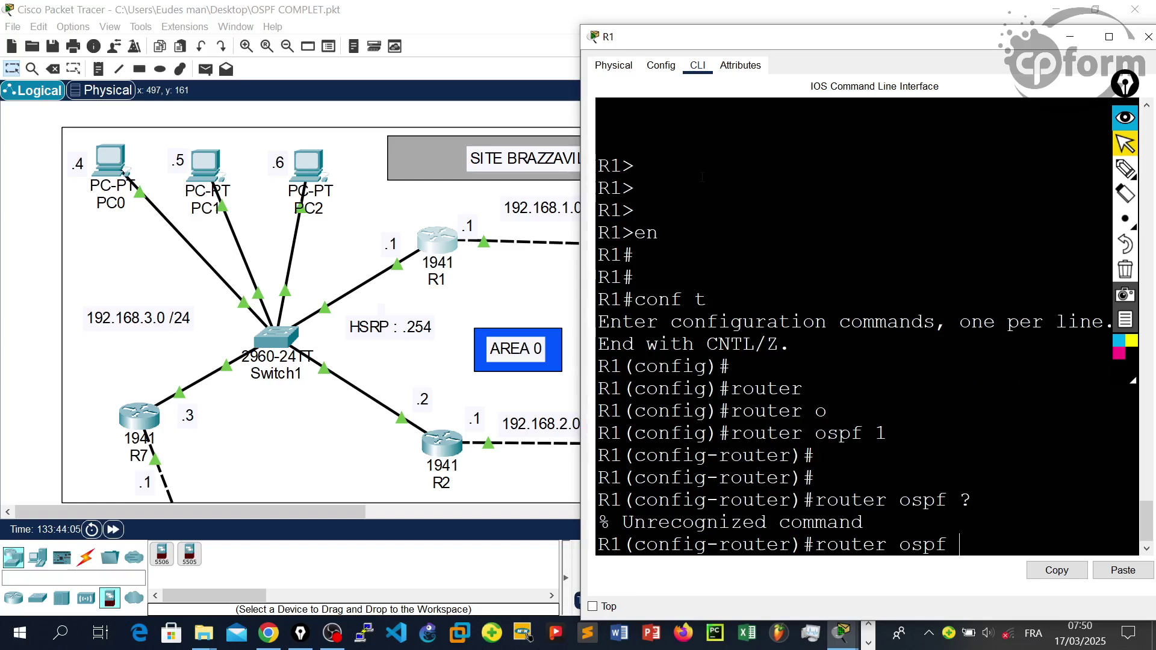
{"action": "key", "text": "BackSpace"}
{"action": "key", "text": "BackSpace"}
{"action": "key", "text": "BackSpace"}
{"action": "key", "text": "BackSpace"}
{"action": "key", "text": "BackSpace"}
{"action": "key", "text": "BackSpace"}
{"action": "key", "text": "BackSpace"}
{"action": "key", "text": "BackSpace"}
{"action": "key", "text": "BackSpace"}
{"action": "key", "text": "BackSpace"}
{"action": "key", "text": "BackSpace"}
{"action": "key", "text": "BackSpace"}
Return R1 to global configuration mode and look up the arguments the router ospf command accepts
{"action": "type", "text": "ex"}
{"action": "key", "text": "Return"}
{"action": "key", "text": "Return"}
{"action": "key", "text": "Up"}
{"action": "key", "text": "Up"}
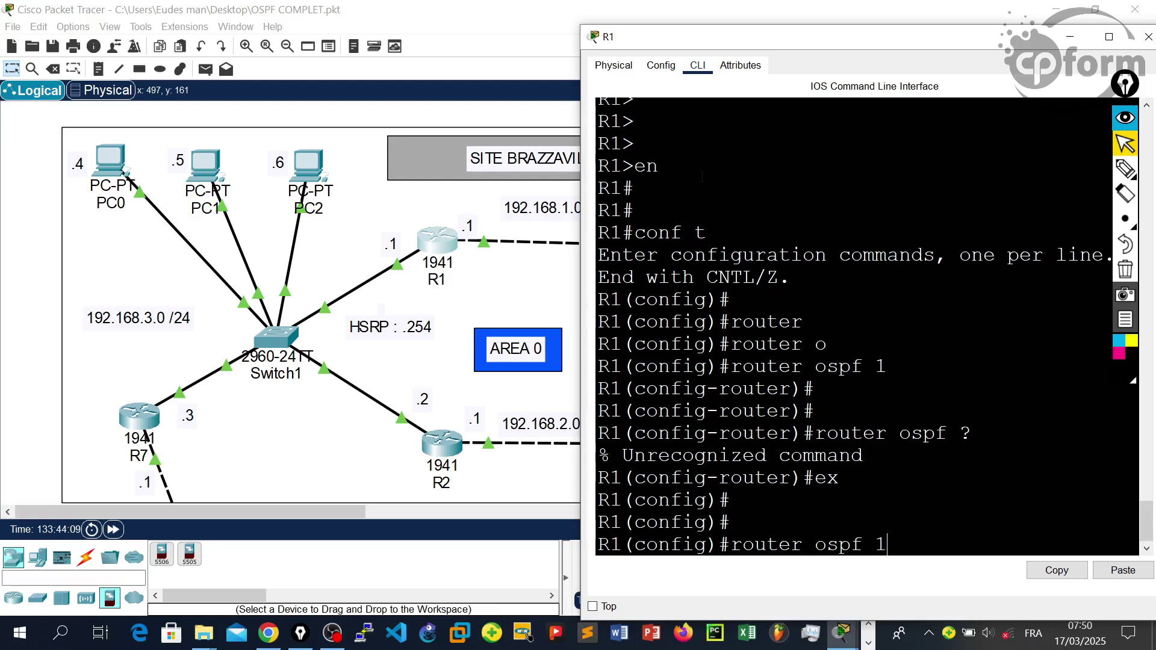
{"action": "key", "text": "BackSpace"}
{"action": "type", "text": "?"}
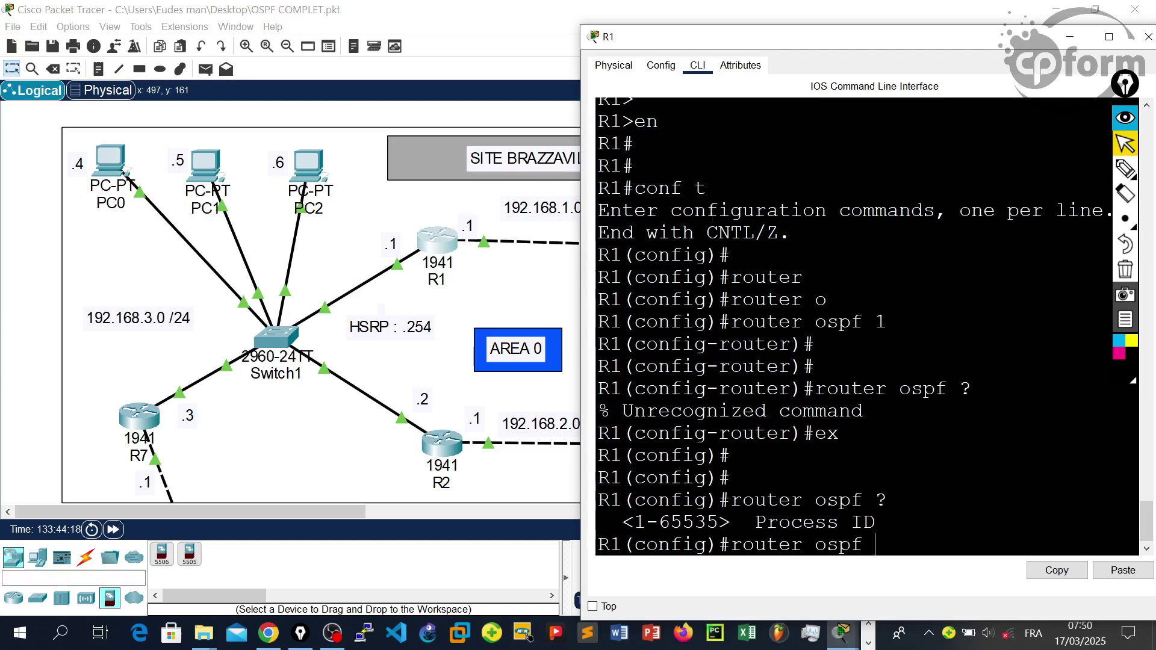
Re-enter R1's configuration mode for OSPF process 1
{"action": "type", "text": "1"}
{"action": "key", "text": "Return"}
{"action": "key", "text": "Return"}
{"action": "key", "text": "Return"}
{"action": "key", "text": "Return"}
{"action": "key", "text": "Return"}
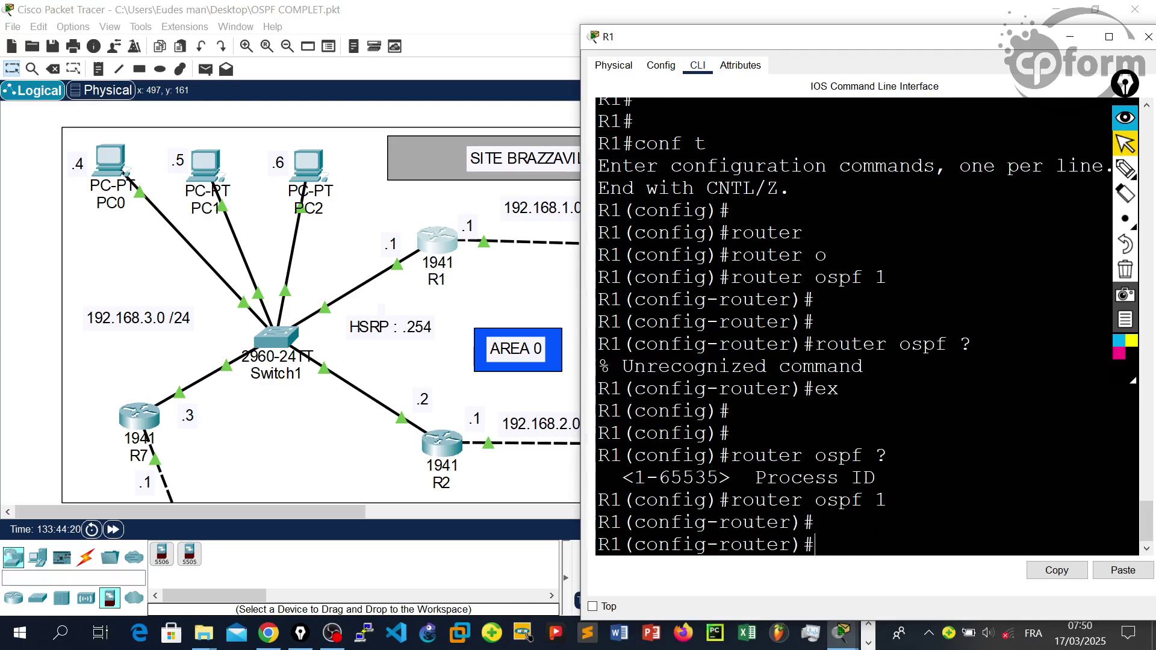
{"action": "key", "text": "Return"}
{"action": "key", "text": "Return"}
{"action": "key", "text": "Return"}
{"action": "key", "text": "Return"}
{"action": "key", "text": "Return"}
{"action": "key", "text": "Return"}
{"action": "key", "text": "Return"}
{"action": "key", "text": "Return"}
{"action": "key", "text": "Return"}
{"action": "key", "text": "Return"}
{"action": "key", "text": "Return"}
{"action": "key", "text": "Return"}
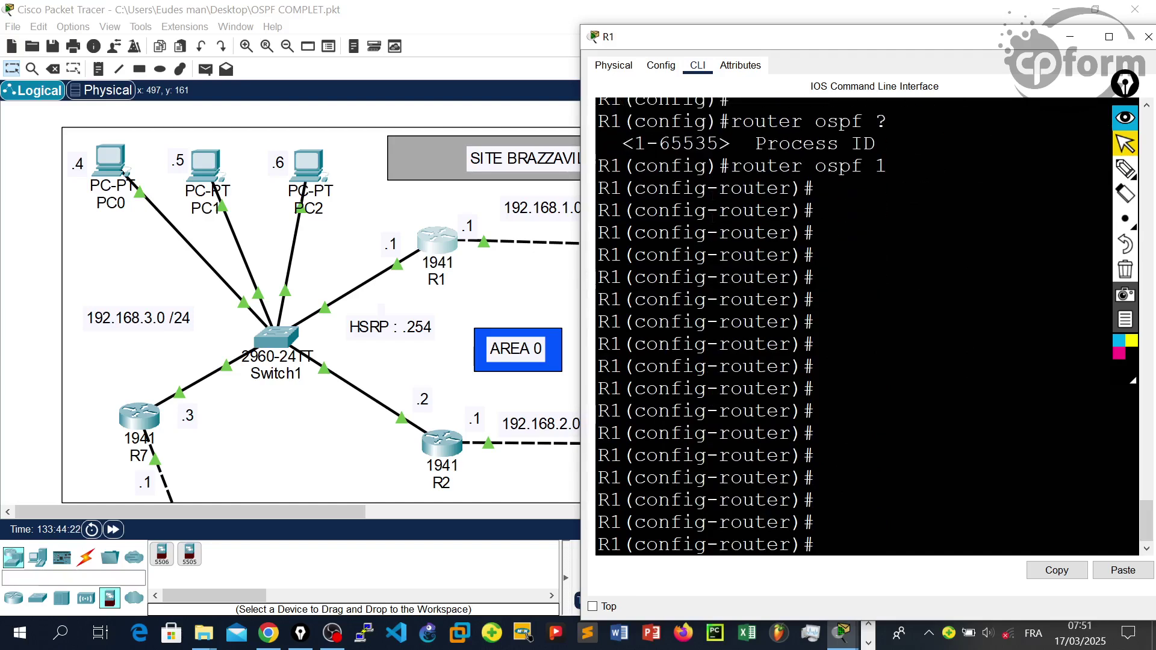
Advertise R1's LAN interface 192.168.3.1 in OSPF area 0 with wildcard mask 0.0.0.0
{"action": "type", "text": "netw"}
{"action": "key", "text": "BackSpace"}
{"action": "key", "text": "BackSpace"}
{"action": "type", "text": "t"}
{"action": "key", "text": "Tab"}
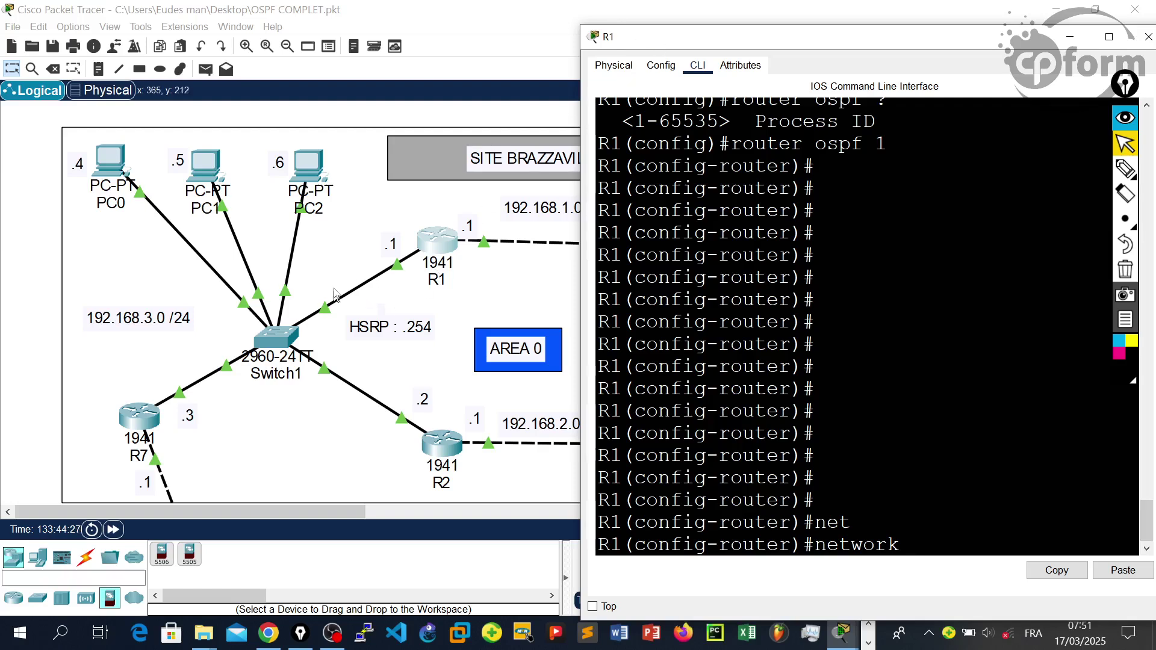
{"action": "type", "text": "192.168.3.1"}
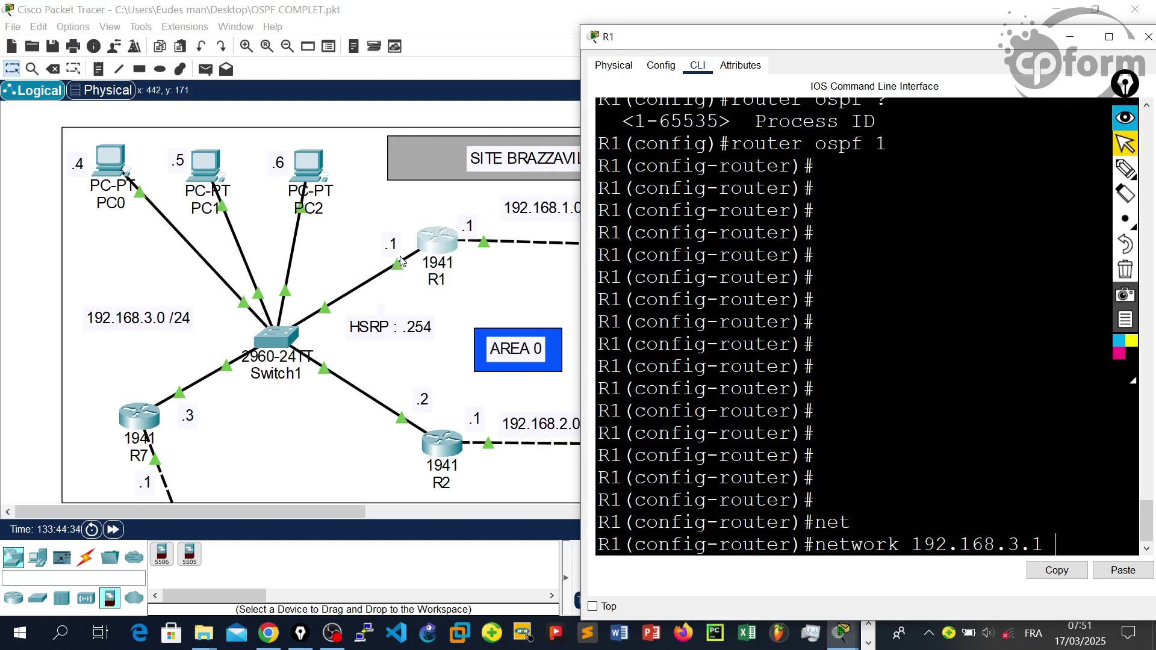
{"action": "type", "text": " 0.0.0."}
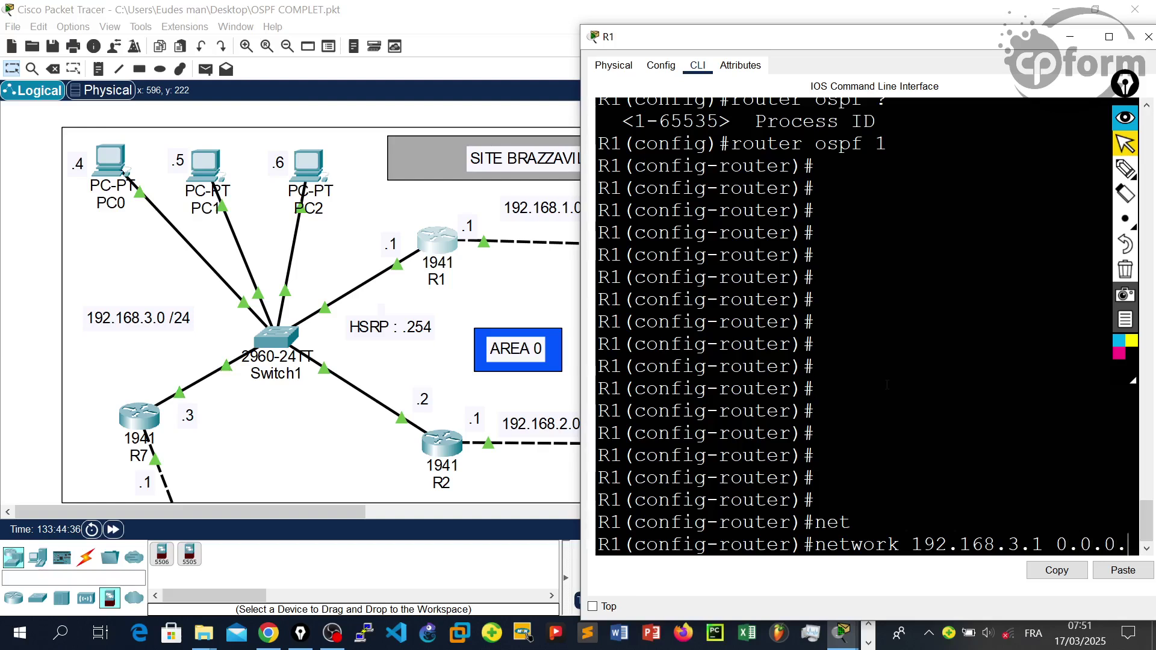
{"action": "type", "text": "0"}
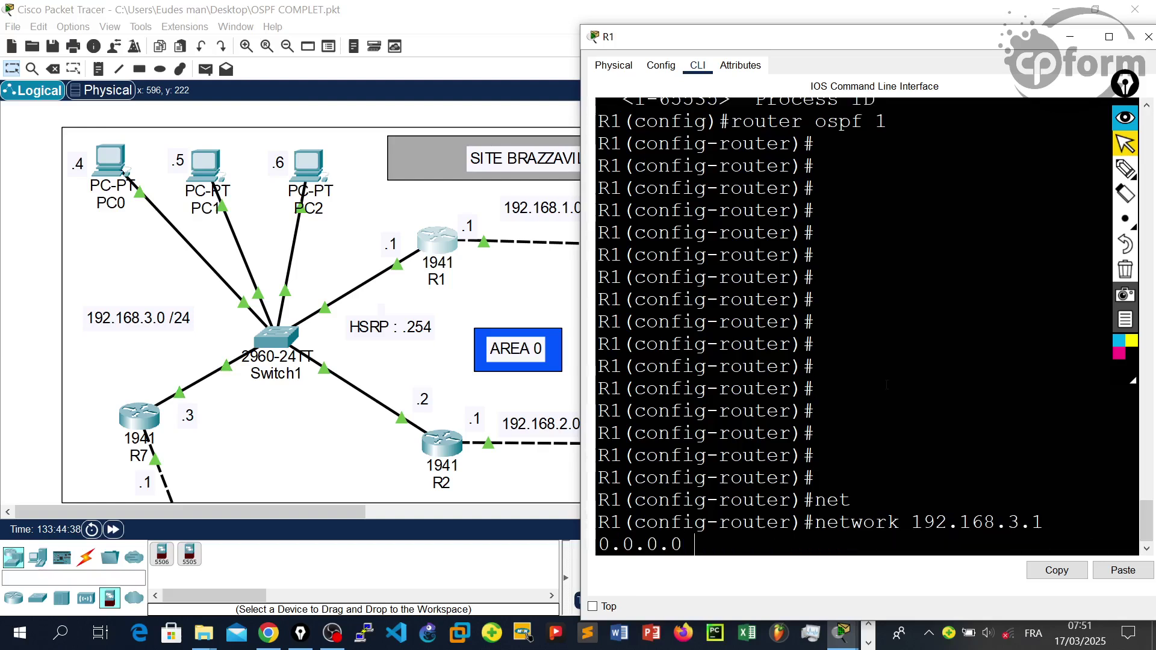
{"action": "type", "text": " ar"}
{"action": "key", "text": "Tab"}
{"action": "type", "text": "0"}
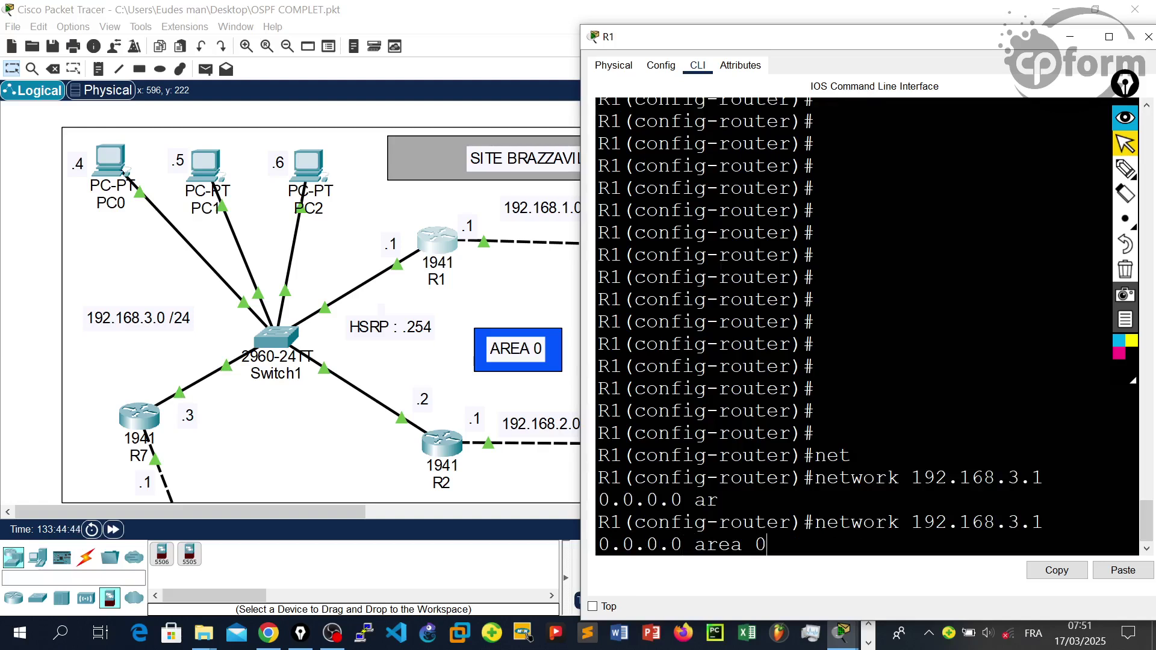
{"action": "scroll", "coordinate": [368, 356], "scroll_direction": "down", "scroll_amount": 3}
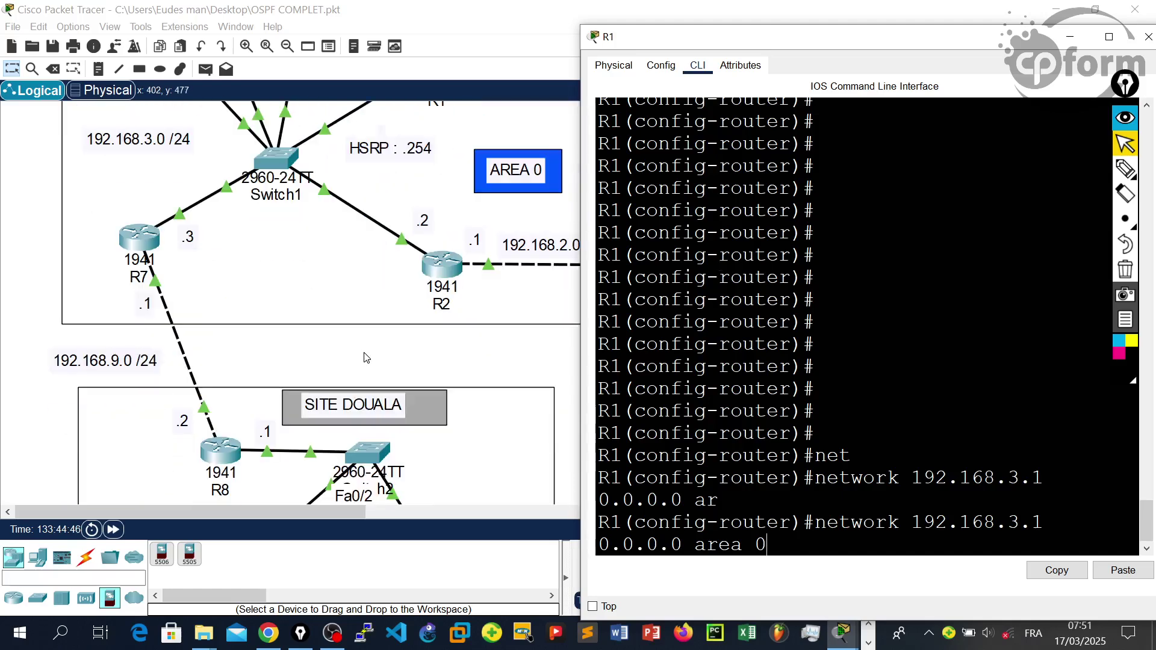
{"action": "scroll", "coordinate": [368, 354], "scroll_direction": "up", "scroll_amount": 3}
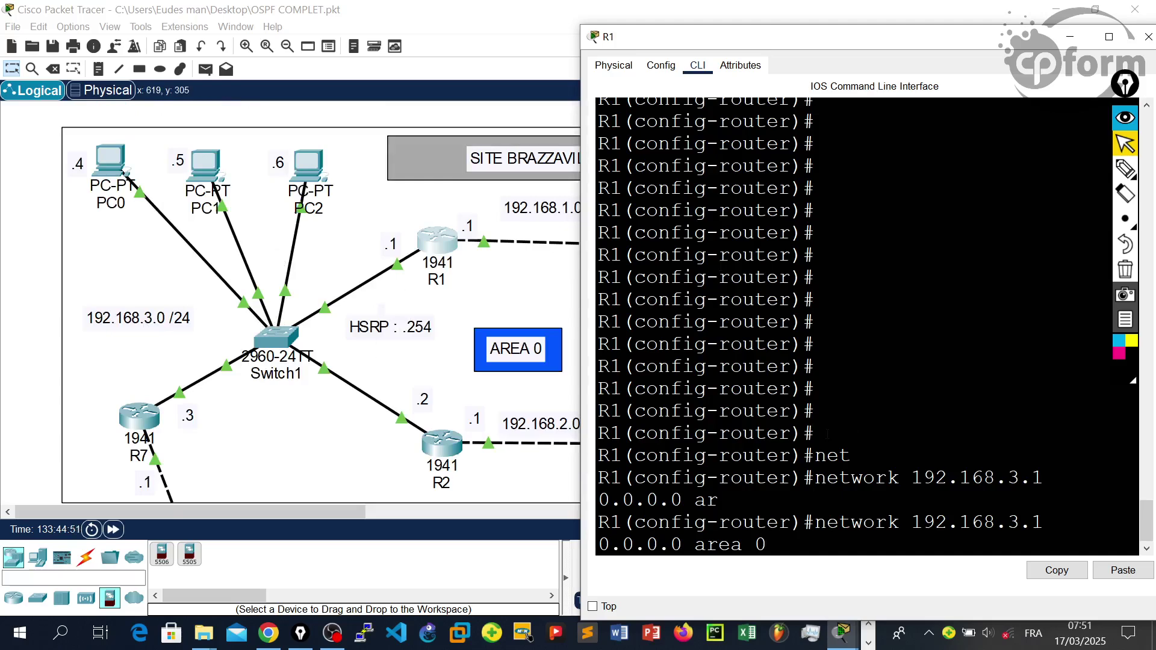
{"action": "scroll", "coordinate": [265, 391], "scroll_direction": "down", "scroll_amount": 5}
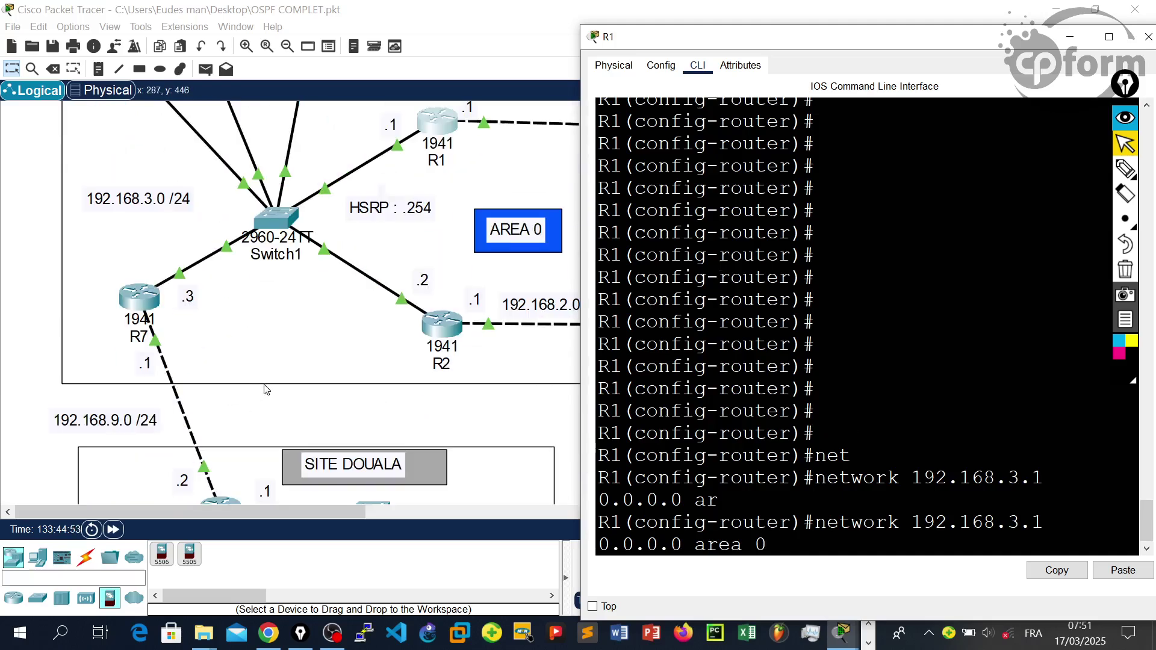
{"action": "scroll", "coordinate": [319, 394], "scroll_direction": "up", "scroll_amount": 4}
{"action": "scroll", "coordinate": [319, 394], "scroll_direction": "down", "scroll_amount": 2}
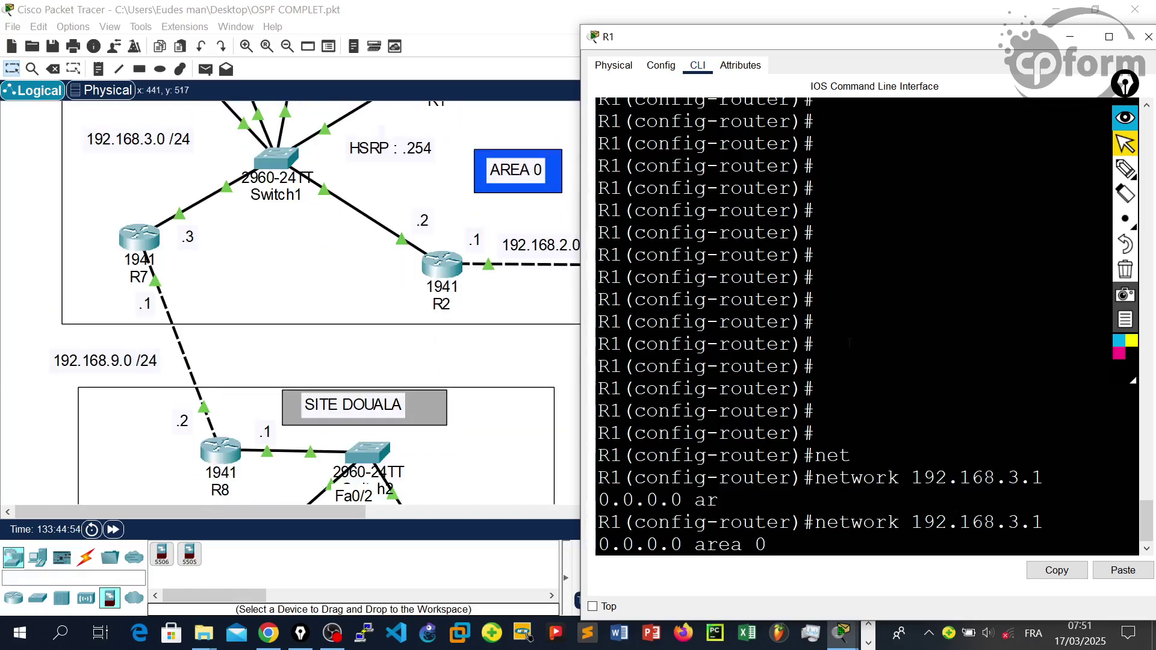
{"action": "key", "text": "Return"}
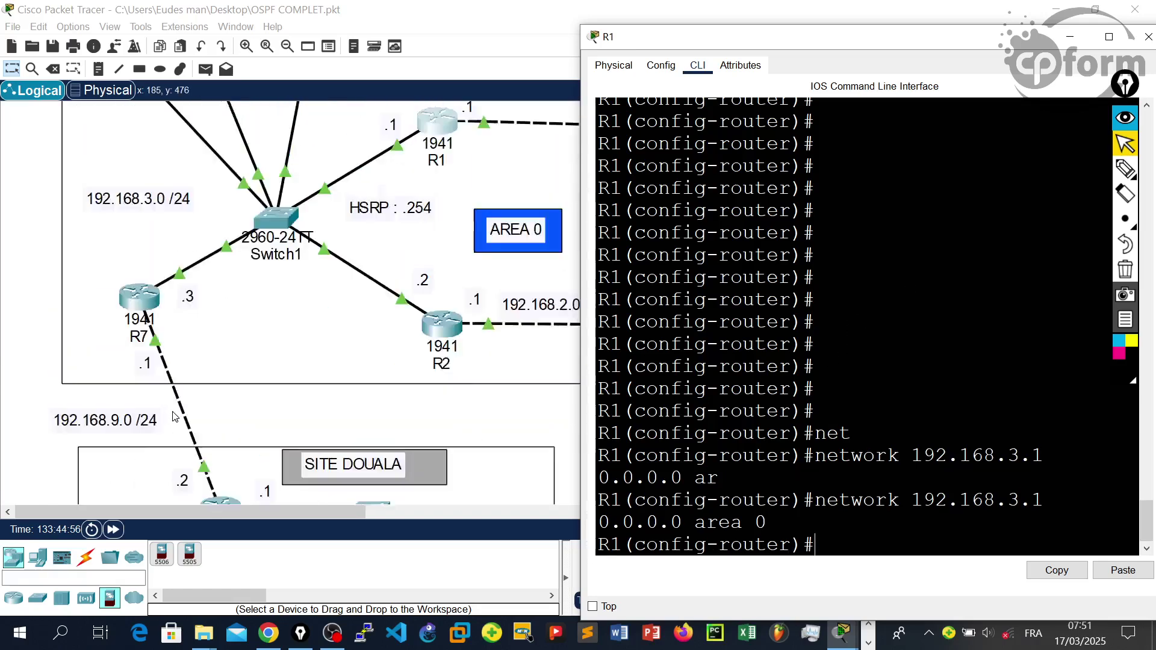
Advertise R1's interface 192.168.1.1 toward R3-AIRTEL in OSPF area 0 with wildcard mask 0.0.0.0
{"action": "scroll", "coordinate": [319, 301], "scroll_direction": "up", "scroll_amount": 3}
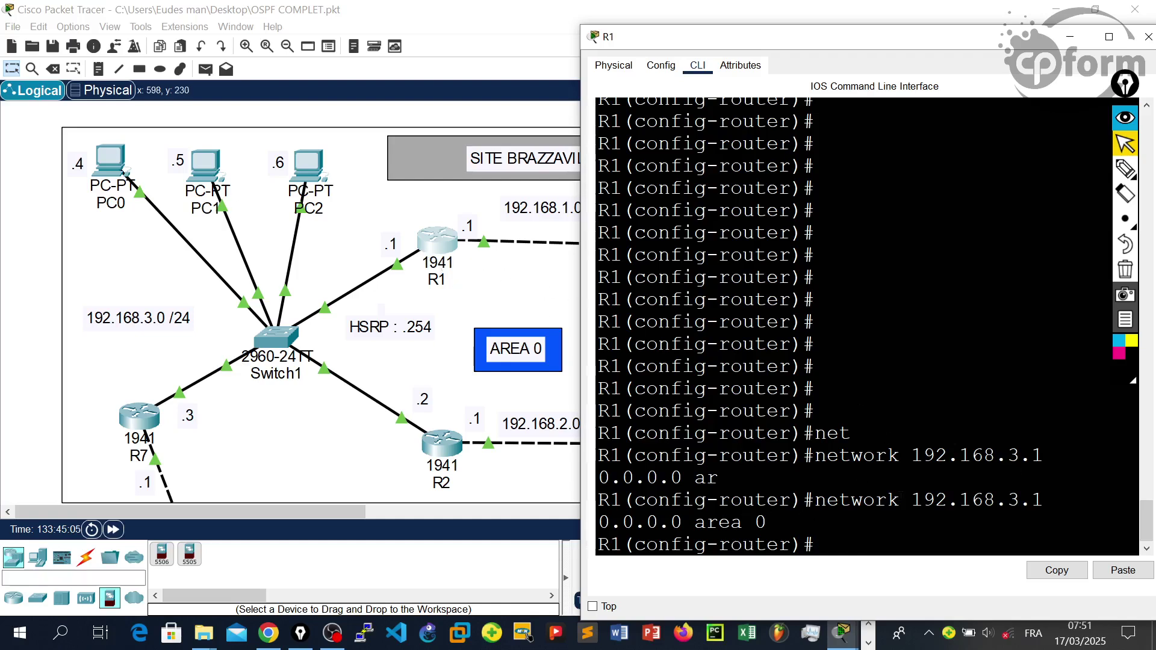
{"action": "key", "text": "Return"}
{"action": "key", "text": "Return"}
{"action": "key", "text": "Up"}
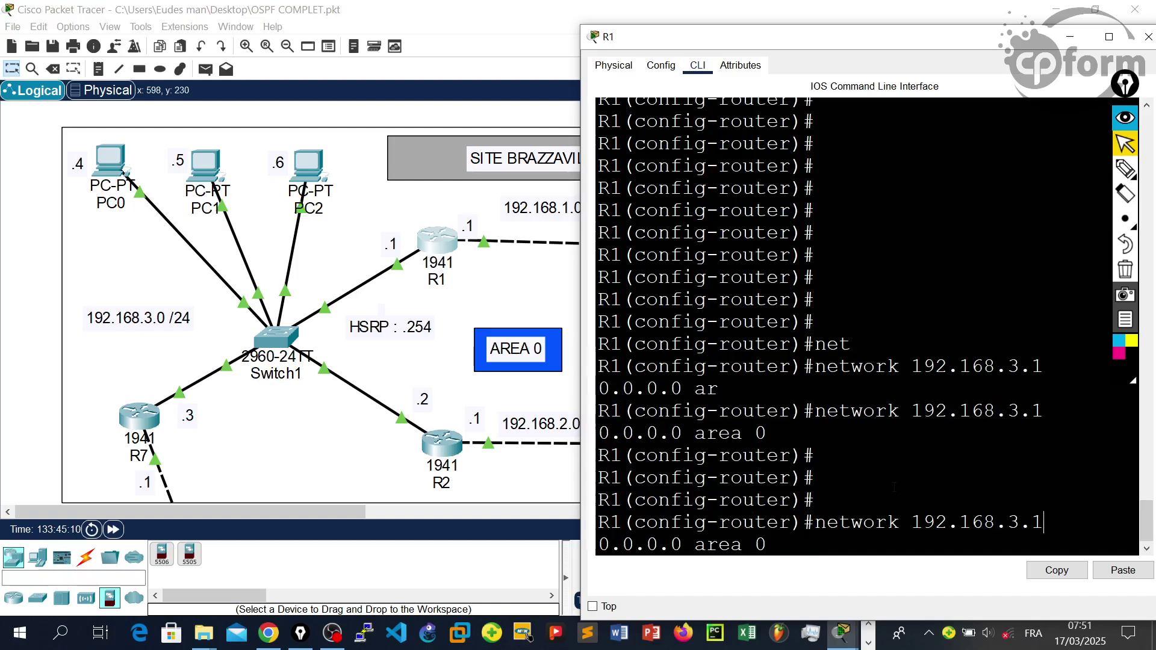
{"action": "key", "text": "BackSpace"}
{"action": "key", "text": "BackSpace"}
{"action": "key", "text": "BackSpace"}
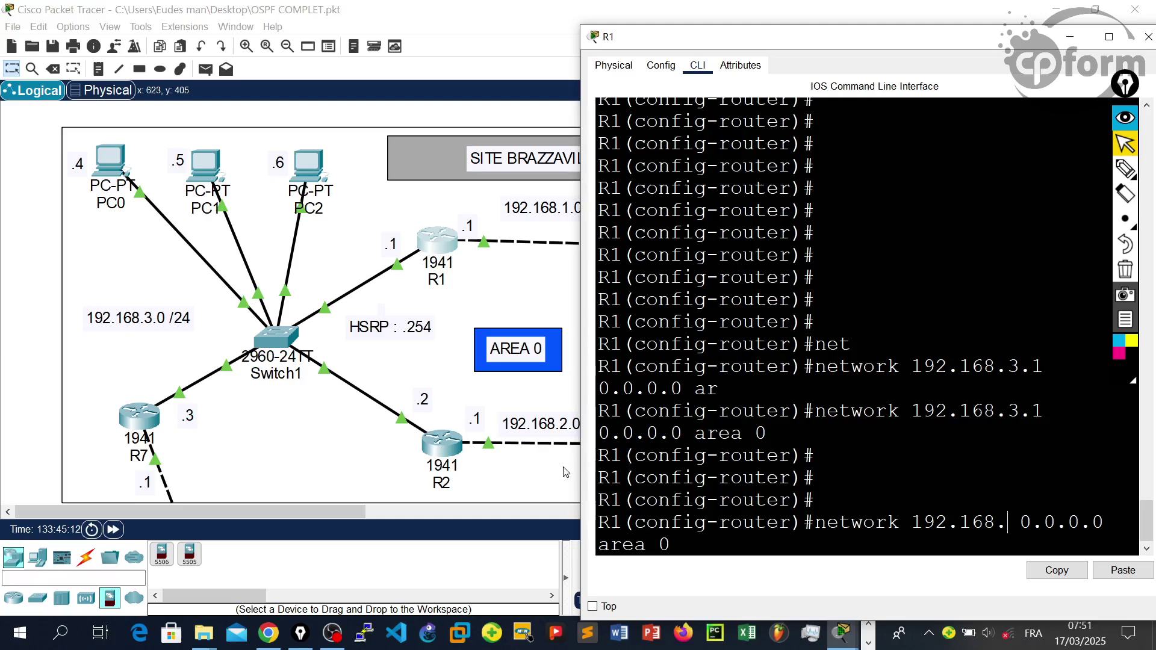
{"action": "left_click_drag", "start_coordinate": [342, 512], "coordinate": [424, 513]}
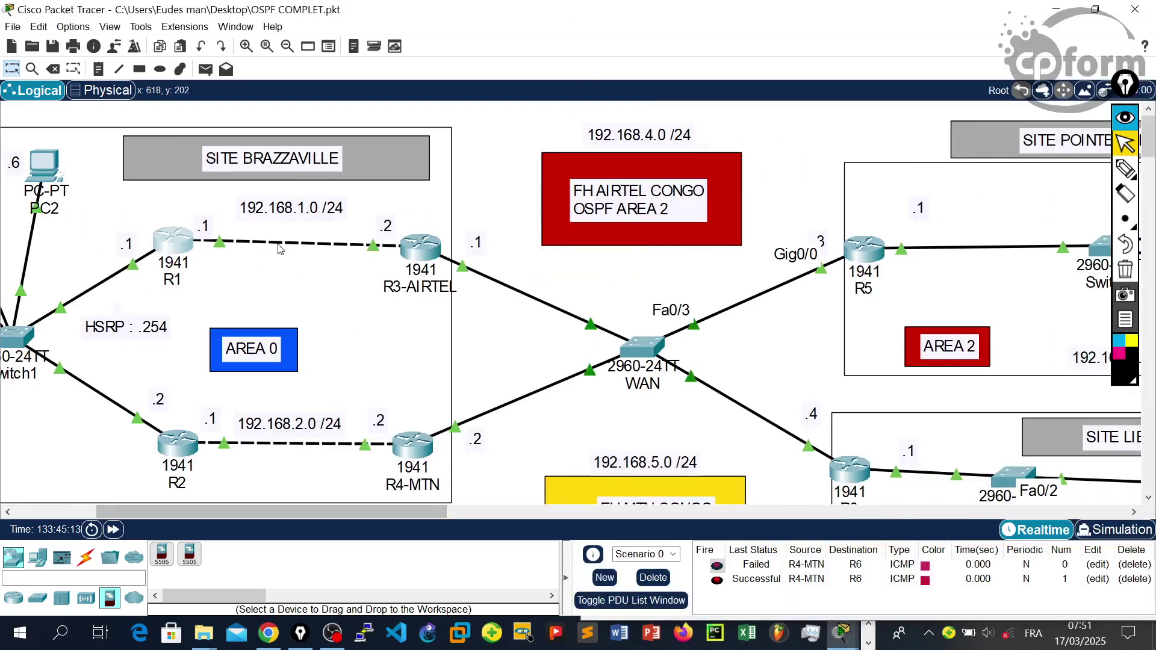
{"action": "left_click", "coordinate": [176, 239]}
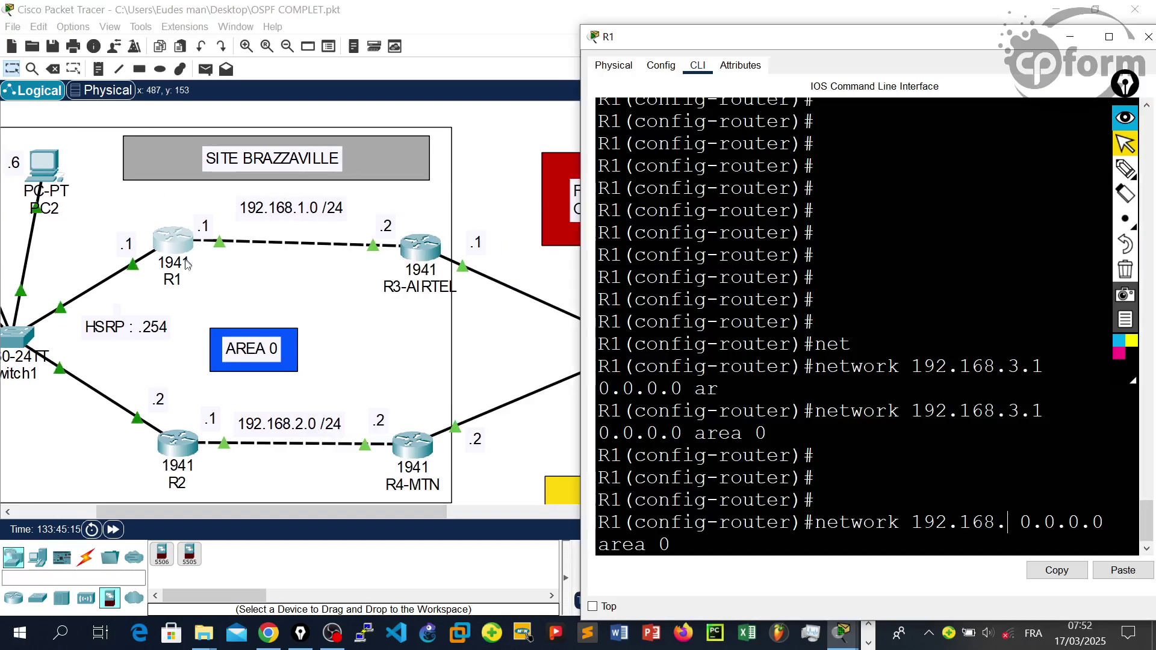
{"action": "left_click", "coordinate": [820, 430]}
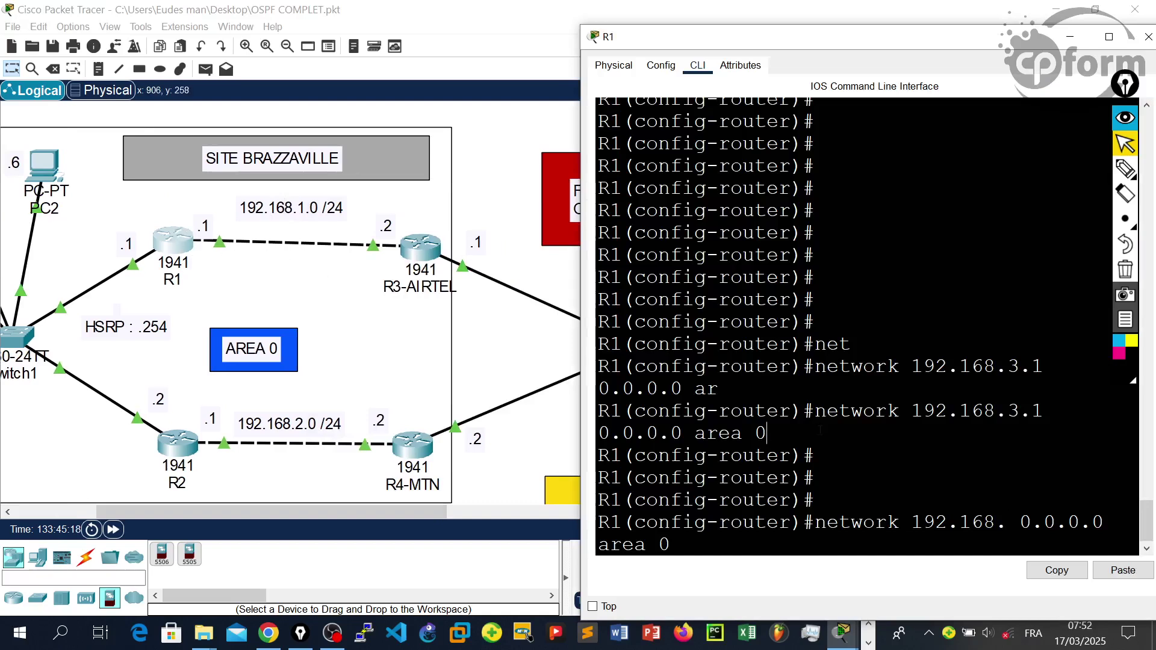
{"action": "type", "text": "1"}
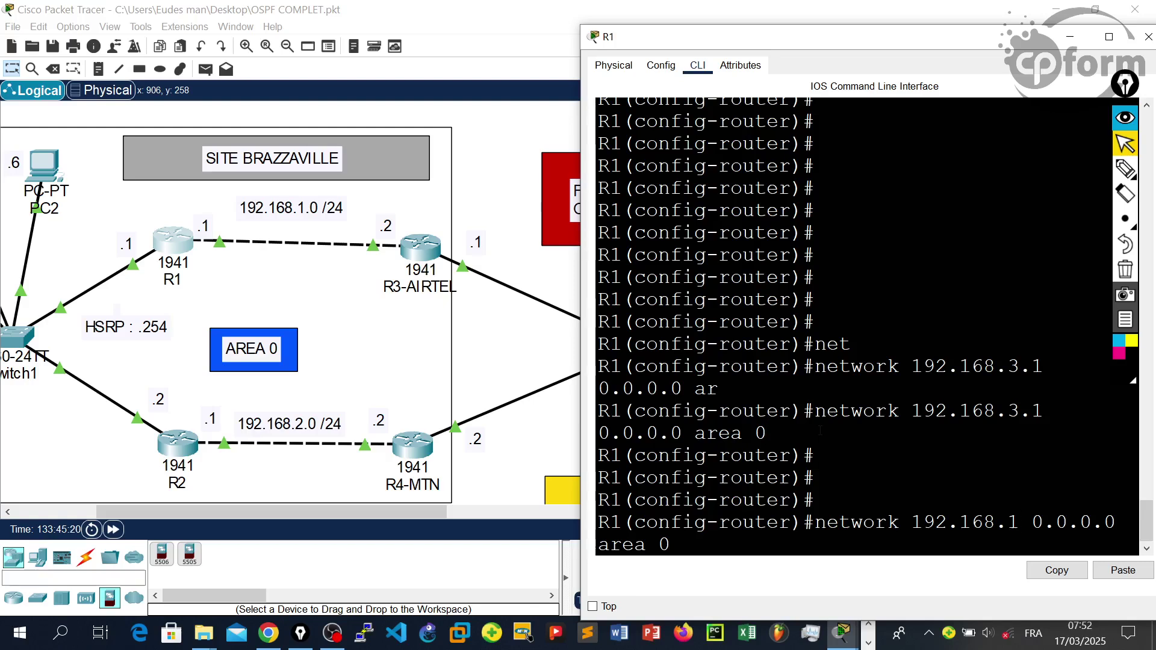
{"action": "type", "text": ".1"}
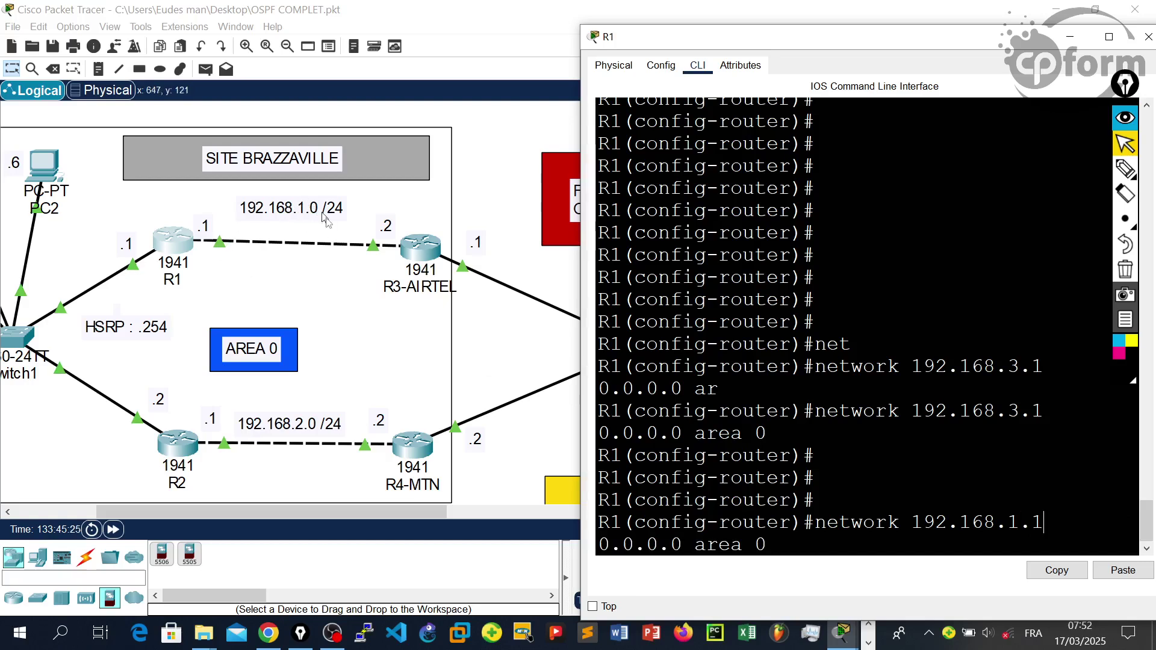
{"action": "left_click", "coordinate": [925, 462]}
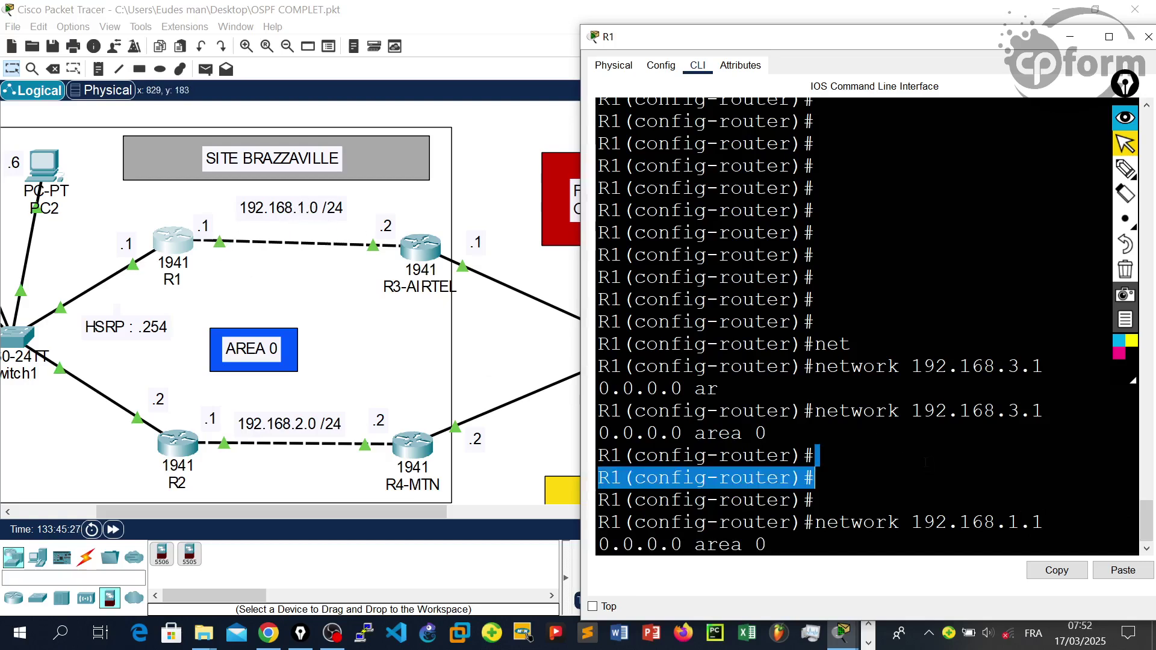
{"action": "key", "text": "Return"}
{"action": "key", "text": "Return"}
{"action": "key", "text": "Return"}
{"action": "key", "text": "Return"}
{"action": "key", "text": "Return"}
Leave R1's configuration mode, save the running configuration and close R1's window
{"action": "key", "text": "ctrl+z"}
{"action": "key", "text": "Return"}
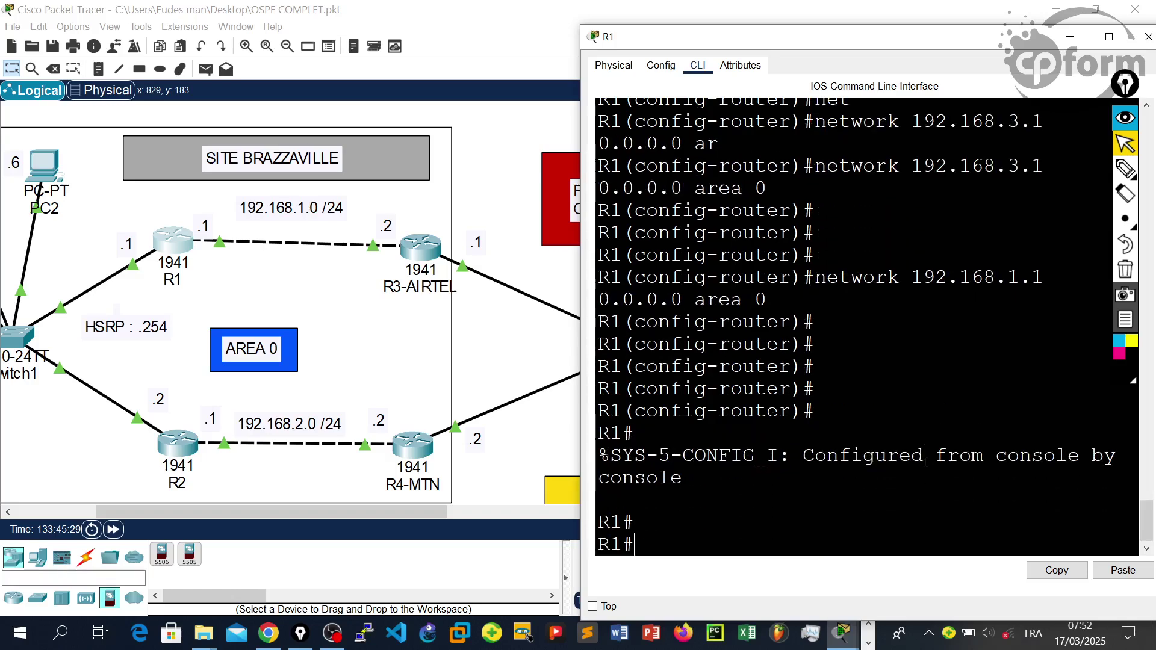
{"action": "type", "text": "wr"}
{"action": "key", "text": "Return"}
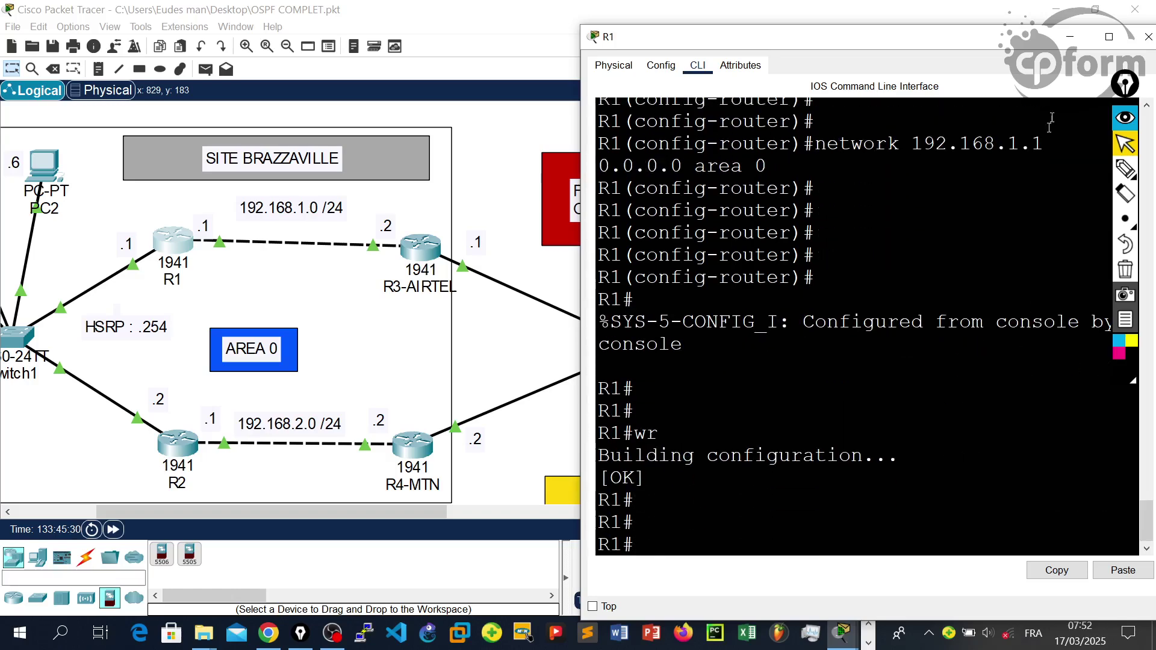
{"action": "left_click", "coordinate": [1148, 36]}
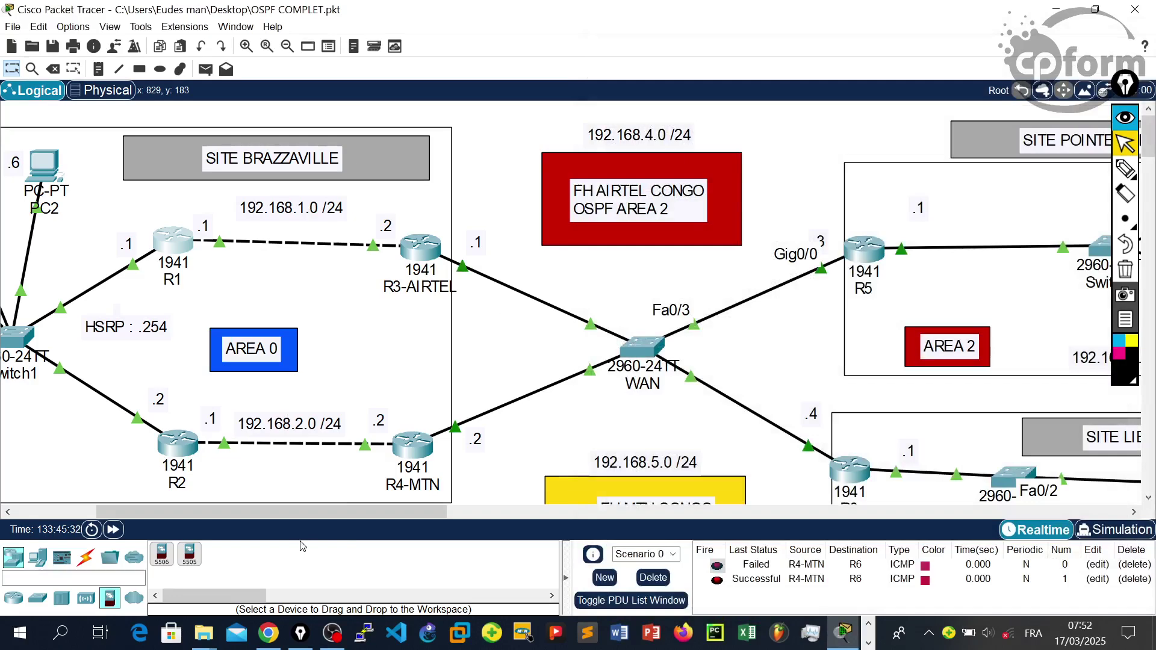
Open router R2's command line and enter privileged EXEC mode
{"action": "left_click_drag", "start_coordinate": [298, 515], "coordinate": [218, 516]}
{"action": "scroll", "coordinate": [411, 286], "scroll_direction": "down", "scroll_amount": 2}
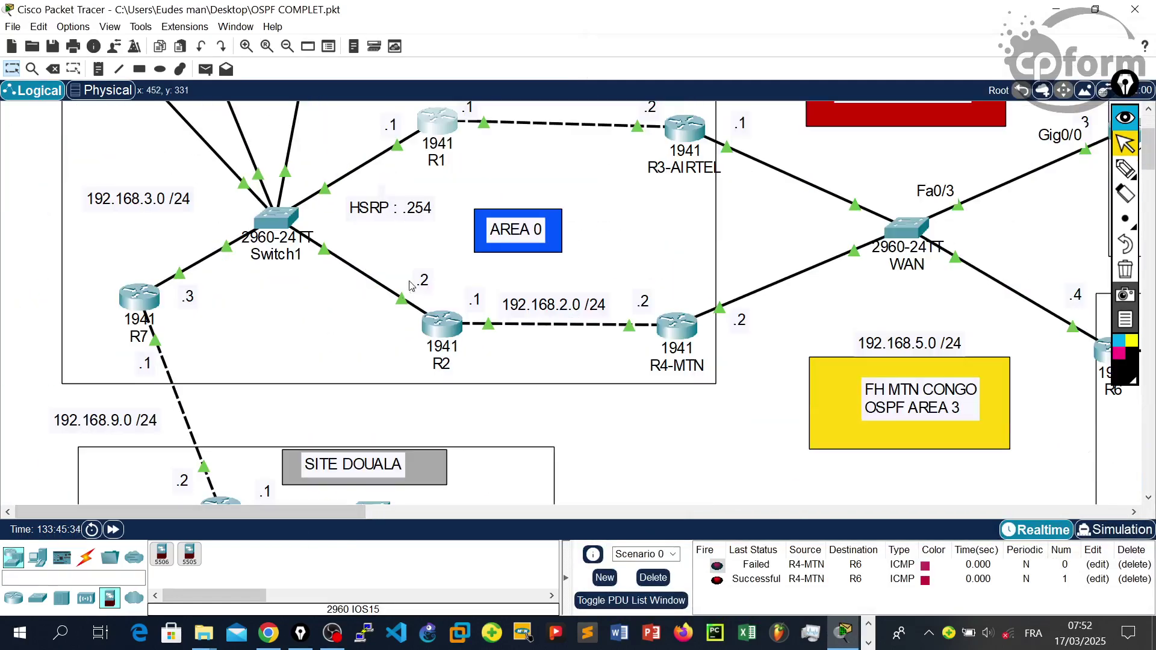
{"action": "left_click", "coordinate": [442, 325]}
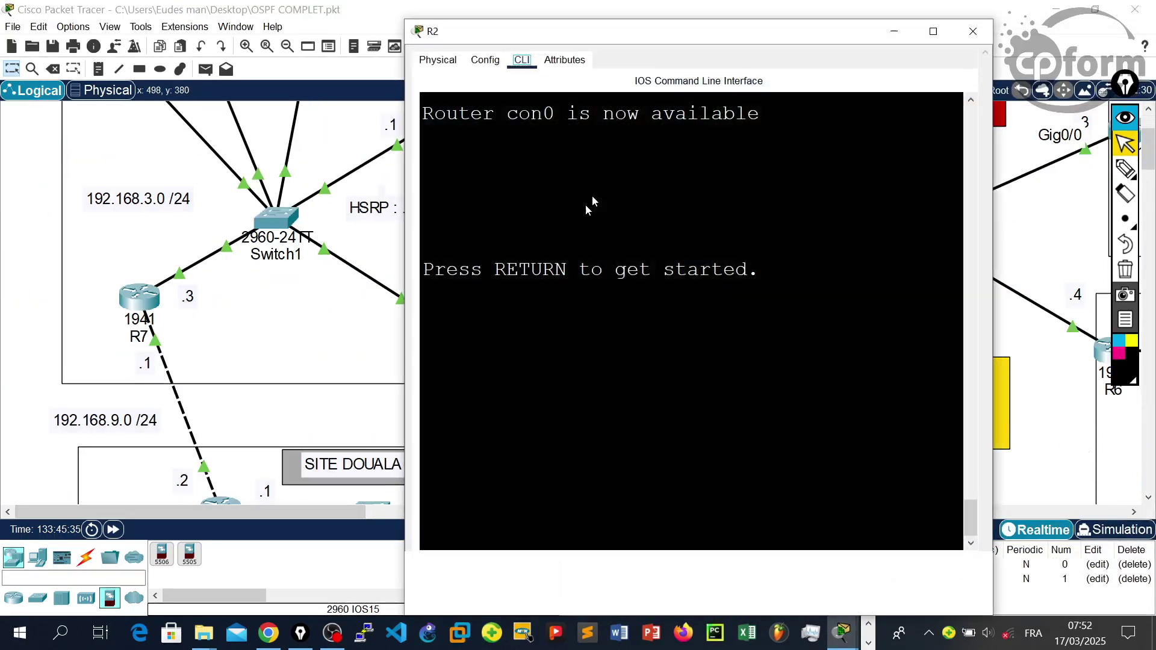
{"action": "key", "text": "Return"}
{"action": "key", "text": "Return"}
{"action": "key", "text": "Return"}
{"action": "key", "text": "Return"}
{"action": "type", "text": "en"}
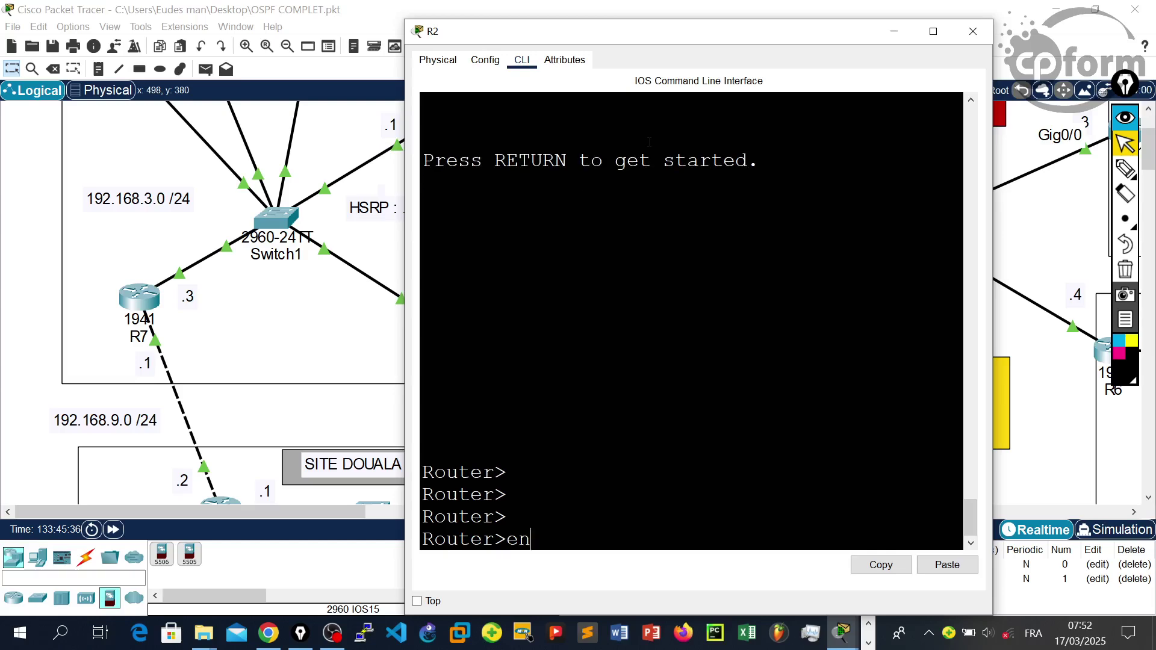
{"action": "key", "text": "Return"}
{"action": "key", "text": "Return"}
{"action": "key", "text": "Return"}
{"action": "key", "text": "Return"}
Enter global configuration mode on R2 and close its window
{"action": "type", "text": "conf t"}
{"action": "key", "text": "Return"}
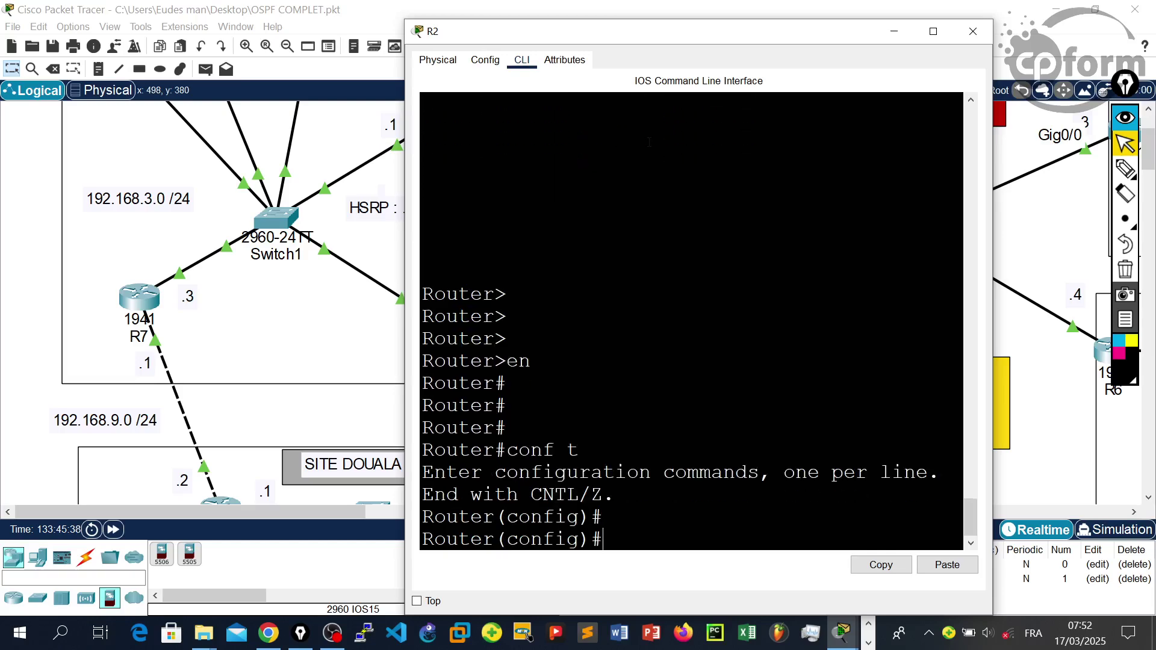
{"action": "key", "text": "Return"}
{"action": "left_click", "coordinate": [972, 30]}
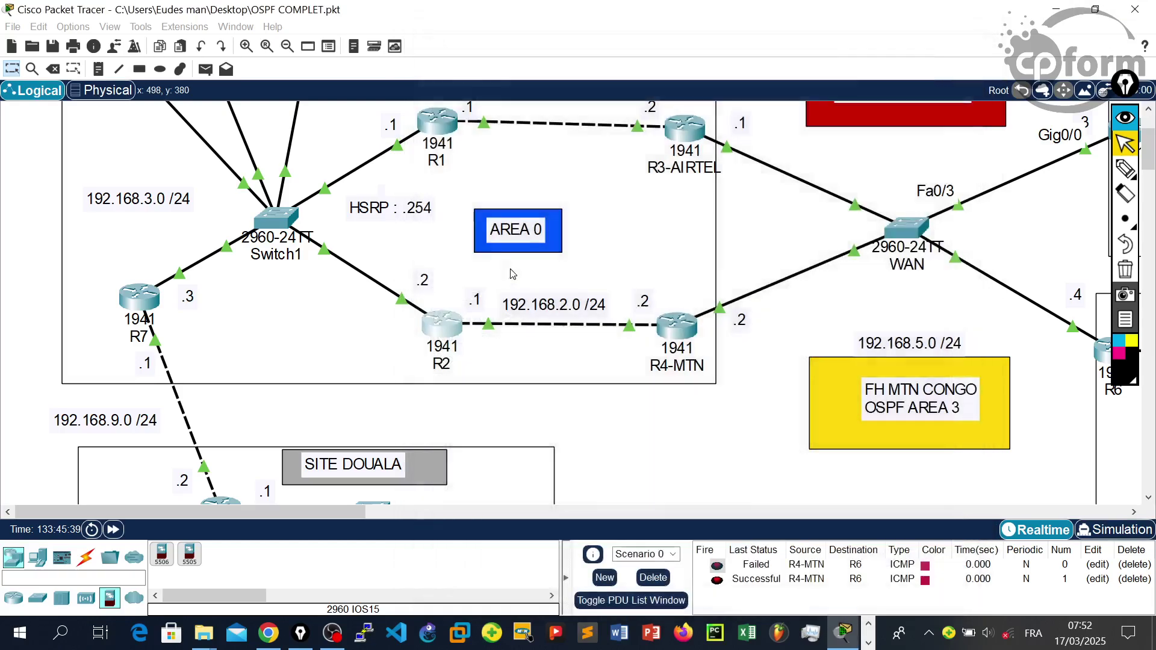
Reopen R1's command line and enter global configuration mode
{"action": "scroll", "coordinate": [512, 273], "scroll_direction": "up", "scroll_amount": 2}
{"action": "left_click", "coordinate": [444, 252]}
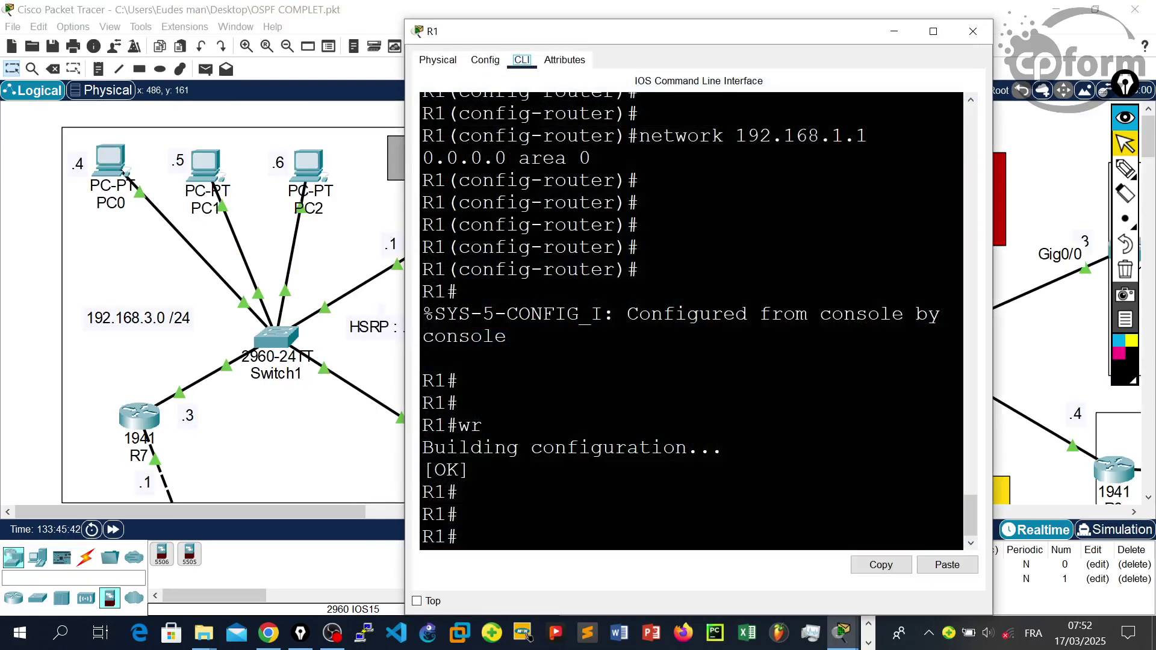
{"action": "left_click", "coordinate": [632, 334]}
{"action": "type", "text": "conf t"}
{"action": "key", "text": "Return"}
{"action": "key", "text": "Return"}
{"action": "key", "text": "Return"}
{"action": "key", "text": "Return"}
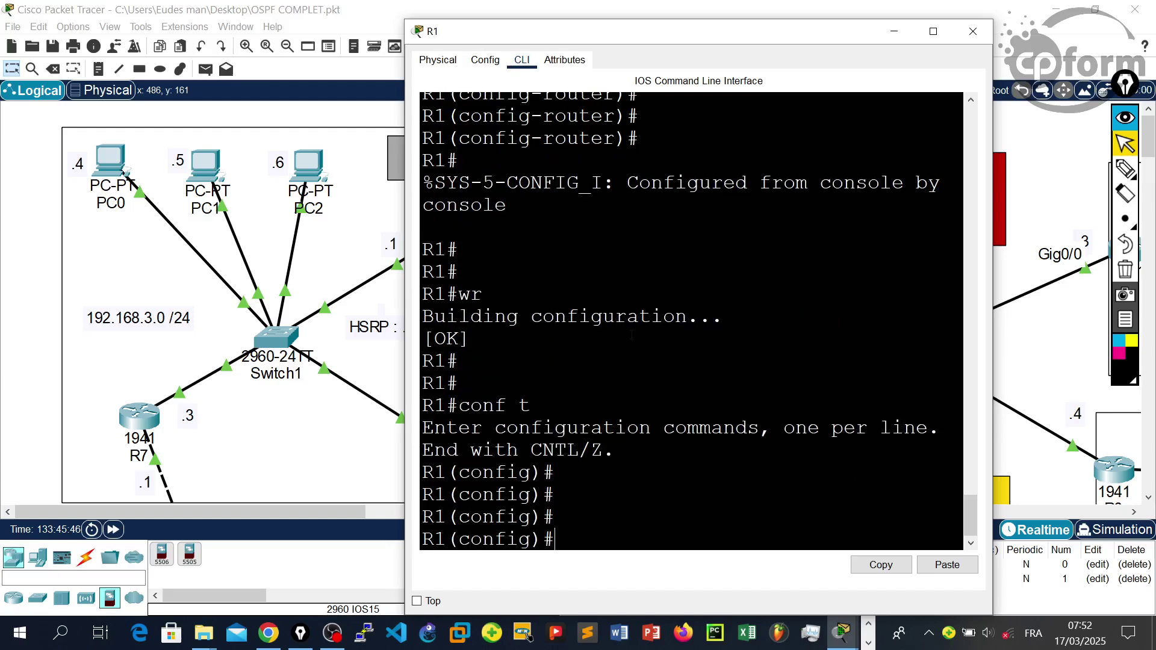
Enter R1's router configuration mode for OSPF process 1
{"action": "type", "text": "rou"}
{"action": "key", "text": "Tab"}
{"action": "type", "text": "os"}
{"action": "key", "text": "Tab"}
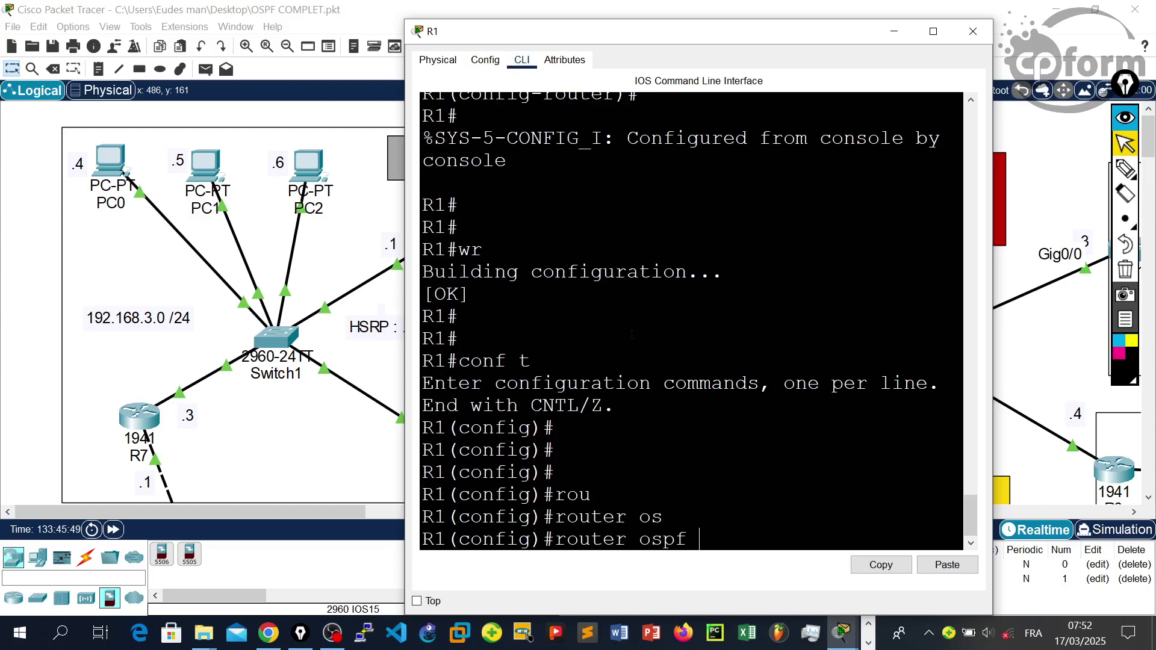
{"action": "type", "text": "1"}
{"action": "key", "text": "Return"}
{"action": "key", "text": "Return"}
Set R1's OSPF router ID to 1.1.1.1
{"action": "type", "text": "rou"}
{"action": "key", "text": "Tab"}
{"action": "type", "text": "1"}
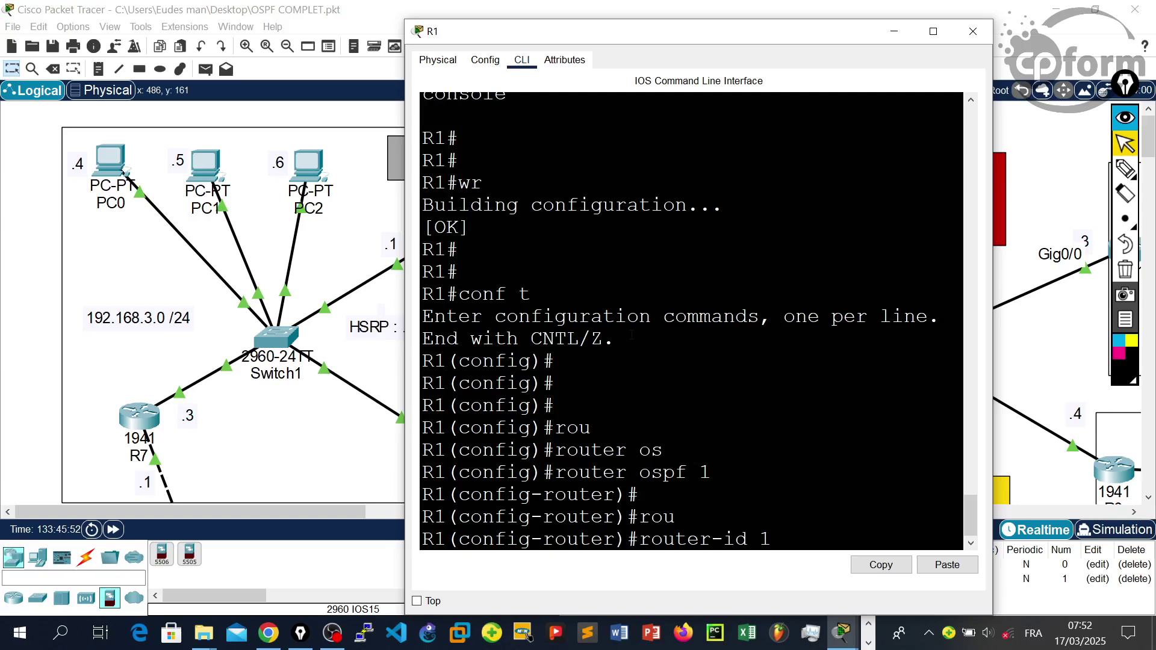
{"action": "type", "text": "1..1"}
{"action": "key", "text": "Return"}
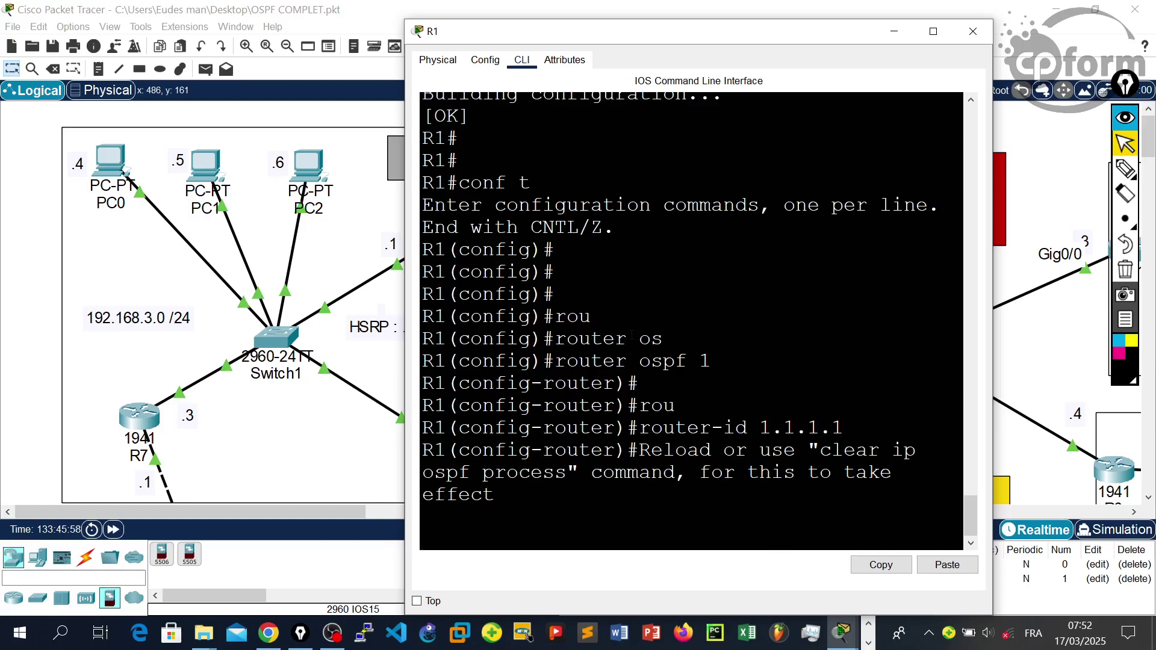
{"action": "key", "text": "Return"}
{"action": "key", "text": "Return"}
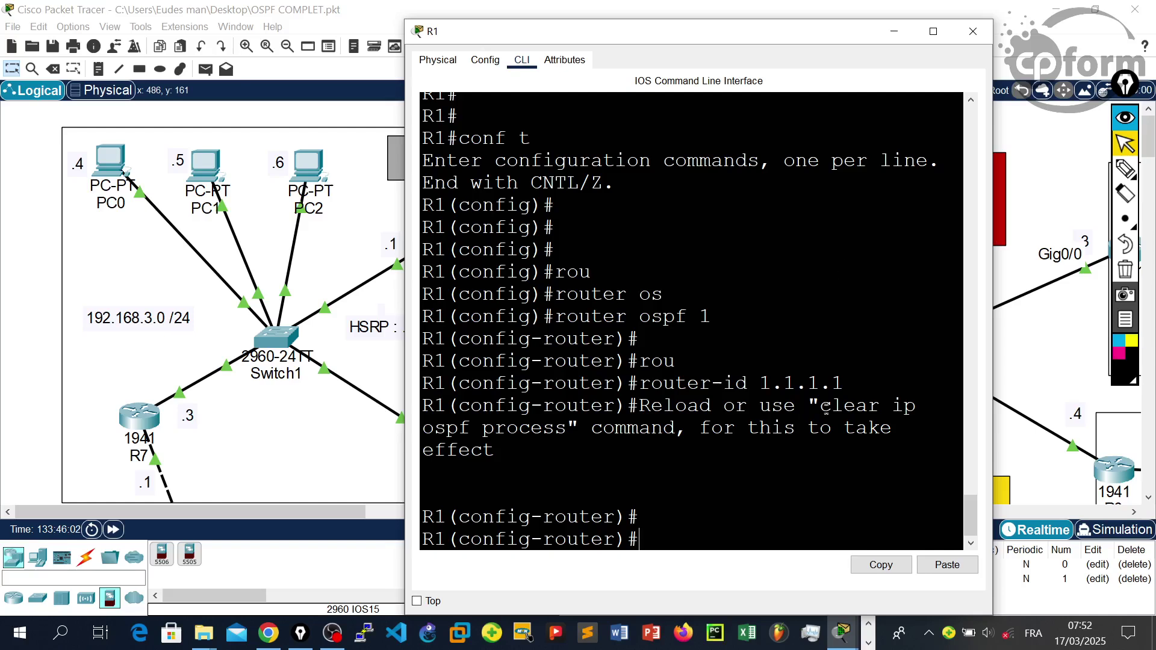
Copy the text "clear ip ospf process" from R1's console message and return to an empty prompt
{"action": "left_click_drag", "start_coordinate": [822, 405], "coordinate": [567, 427]}
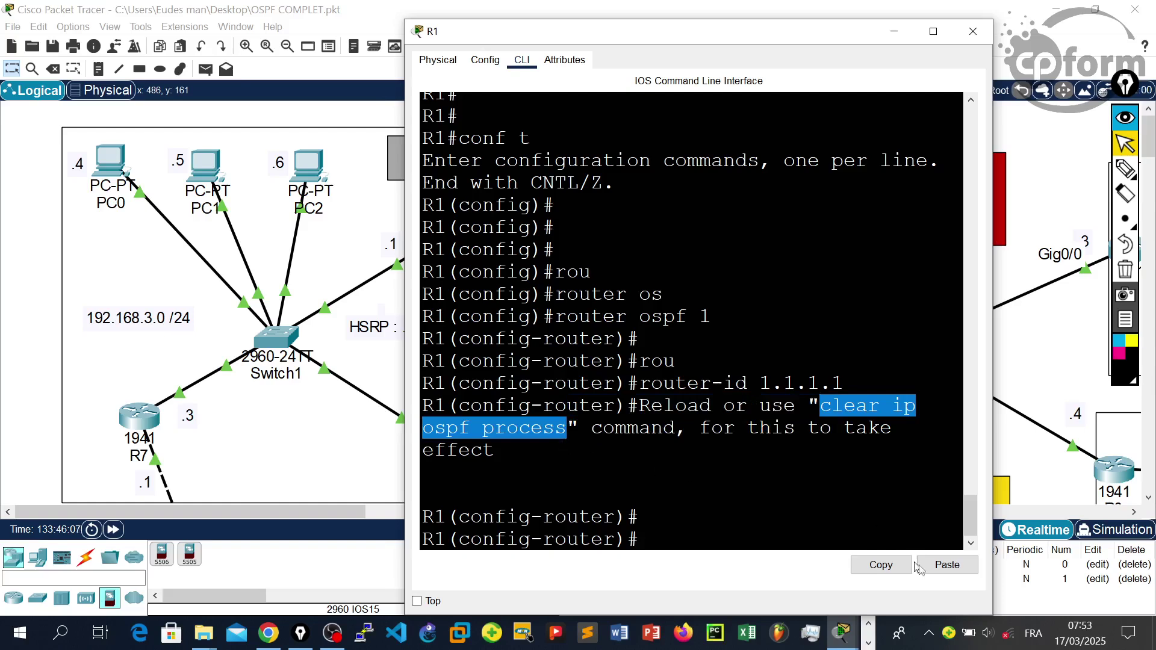
{"action": "left_click", "coordinate": [889, 571]}
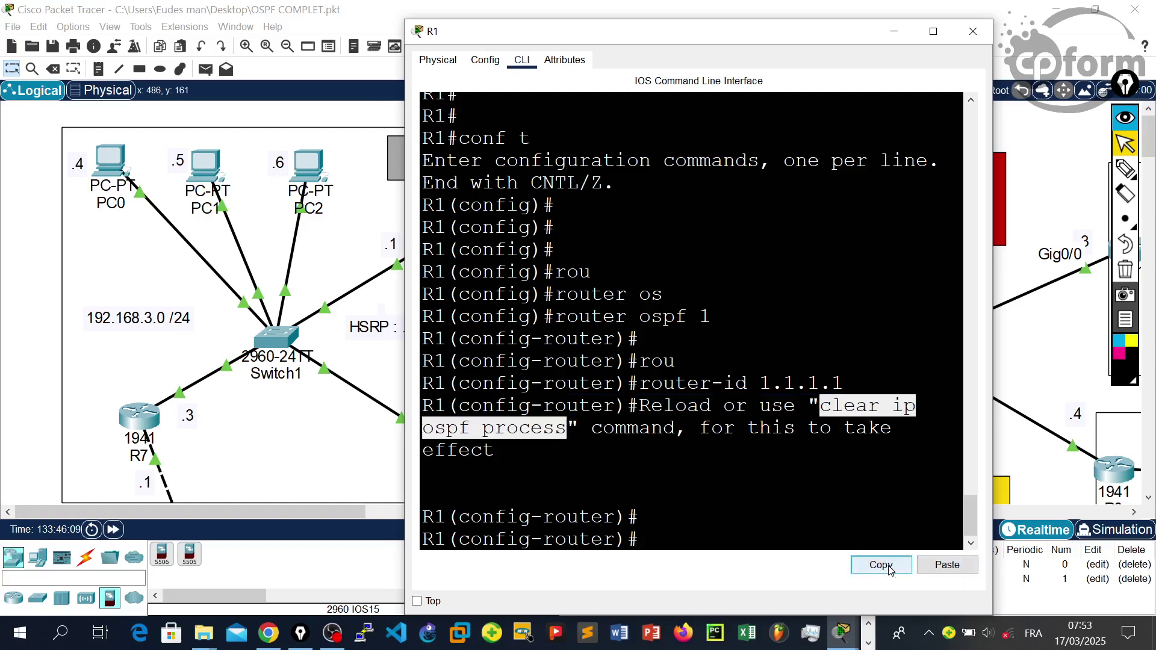
{"action": "left_click", "coordinate": [729, 528]}
{"action": "key", "text": "Return"}
{"action": "key", "text": "Return"}
{"action": "key", "text": "Return"}
{"action": "key", "text": "Return"}
{"action": "key", "text": "Return"}
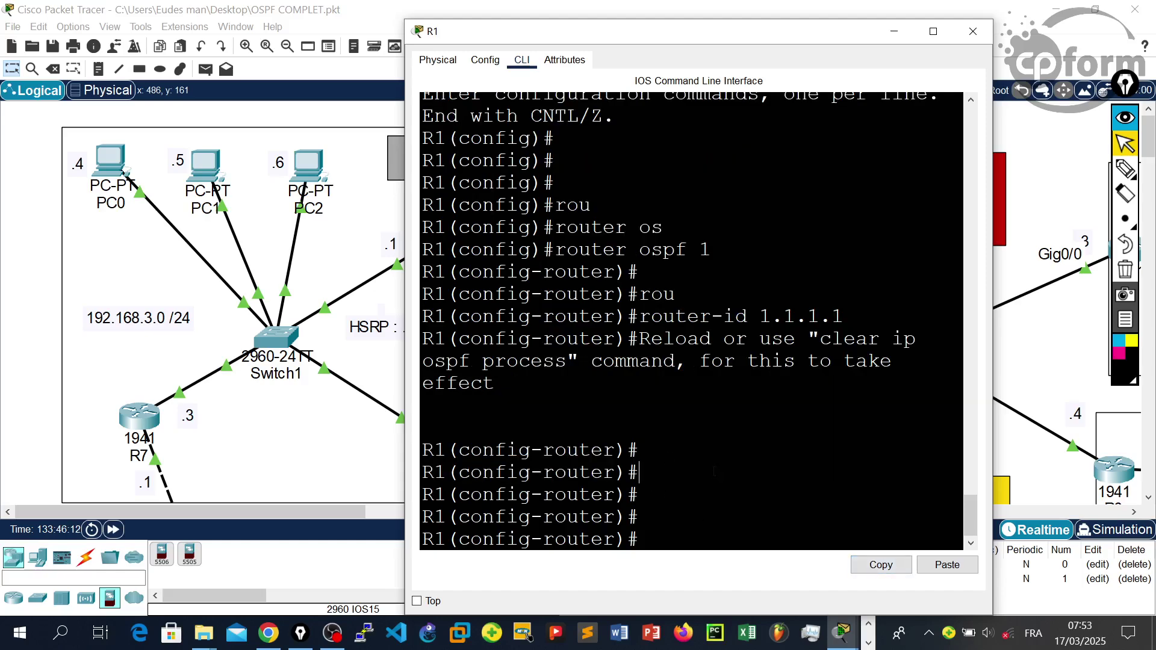
Exit R1's router configuration mode and save the running configuration with wr
{"action": "key", "text": "ctrl+z"}
{"action": "type", "text": "wr"}
{"action": "key", "text": "Return"}
{"action": "key", "text": "Return"}
{"action": "key", "text": "Return"}
Review the router-id command in R1's console history and close R1's window
{"action": "scroll", "coordinate": [847, 431], "scroll_direction": "up", "scroll_amount": 1}
{"action": "scroll", "coordinate": [847, 432], "scroll_direction": "up", "scroll_amount": 2}
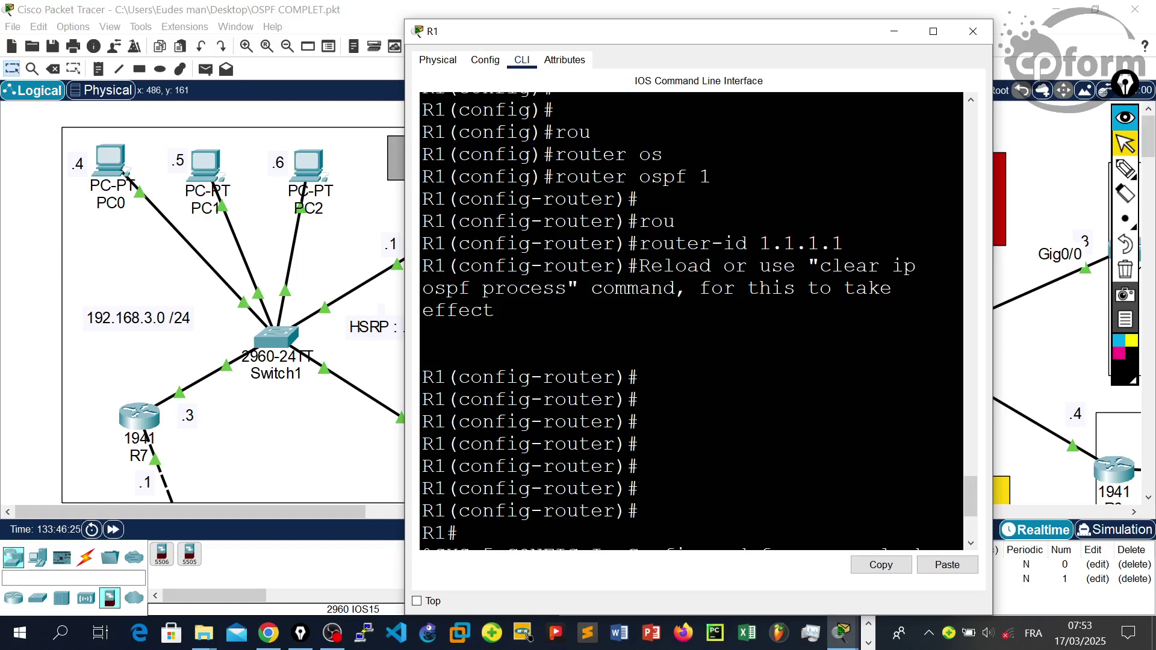
{"action": "left_click_drag", "start_coordinate": [843, 244], "coordinate": [761, 244]}
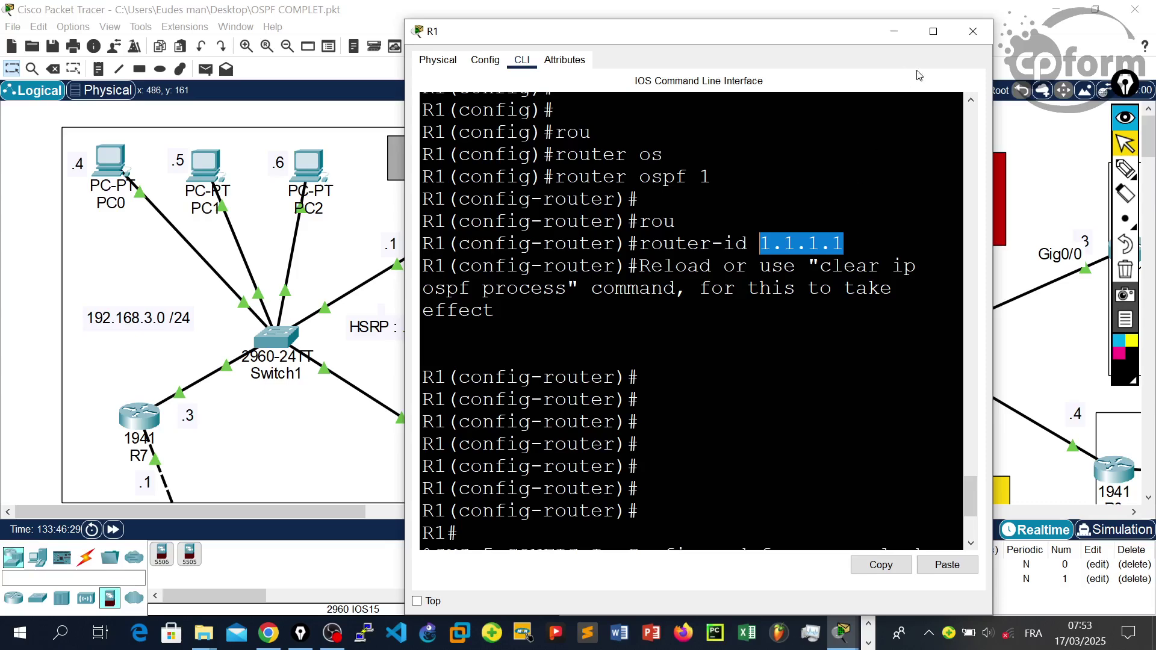
{"action": "left_click", "coordinate": [972, 33]}
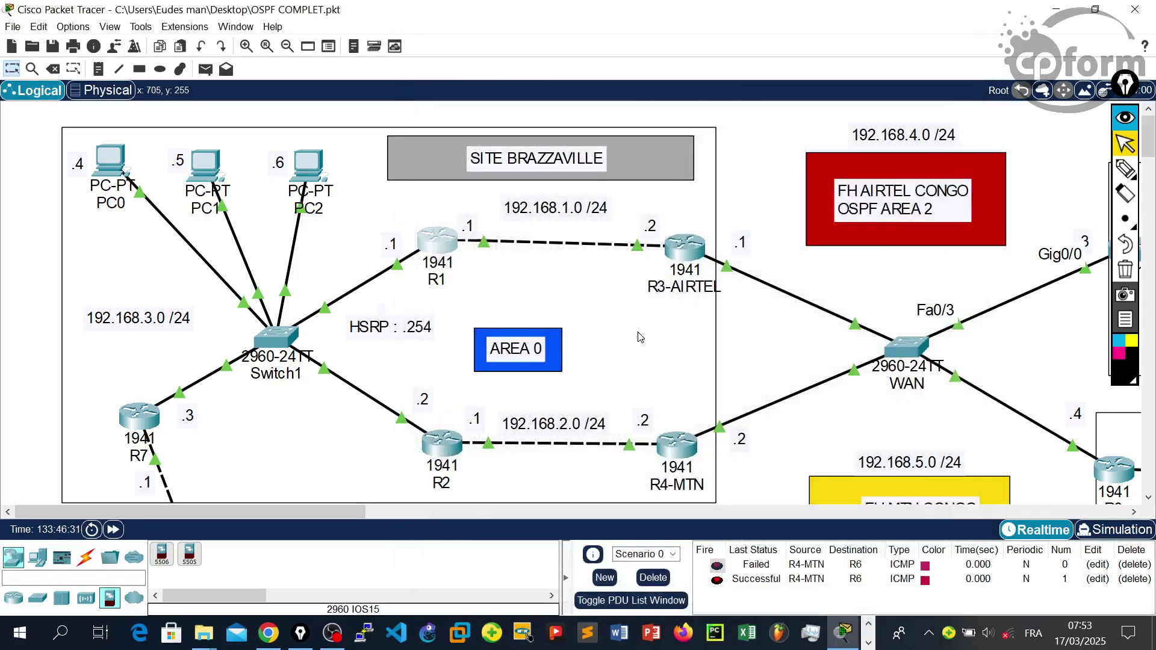
{"action": "left_click", "coordinate": [453, 241]}
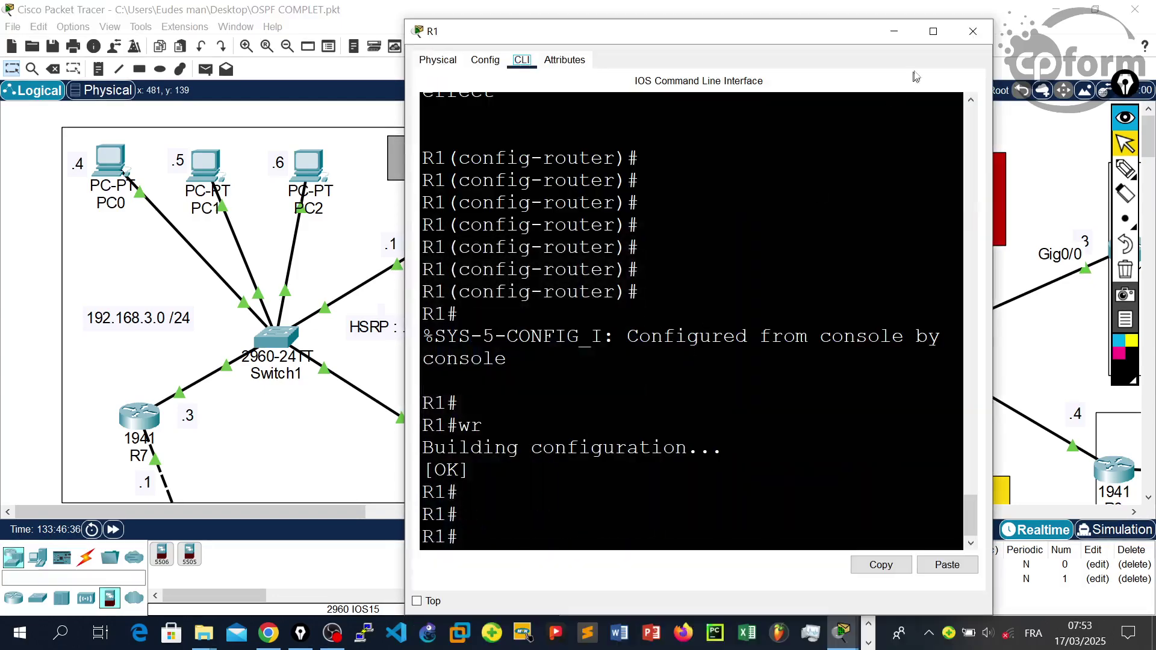
{"action": "left_click", "coordinate": [973, 31]}
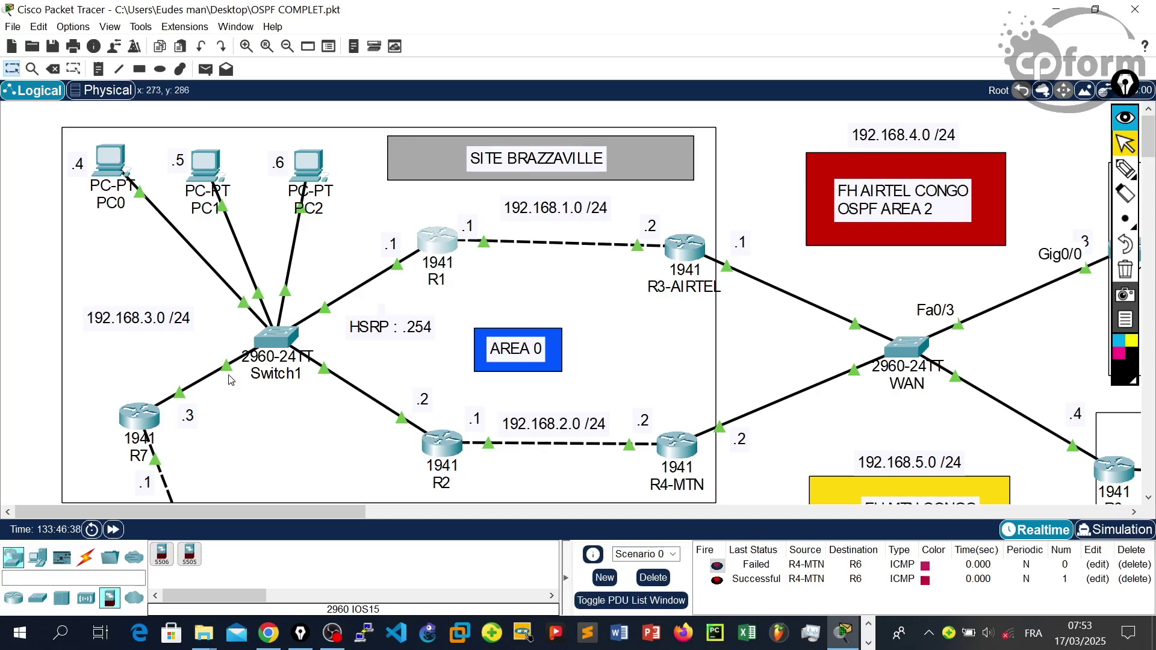
Open R2's console and start OSPF process 2 from global configuration mode
{"action": "left_click", "coordinate": [448, 448]}
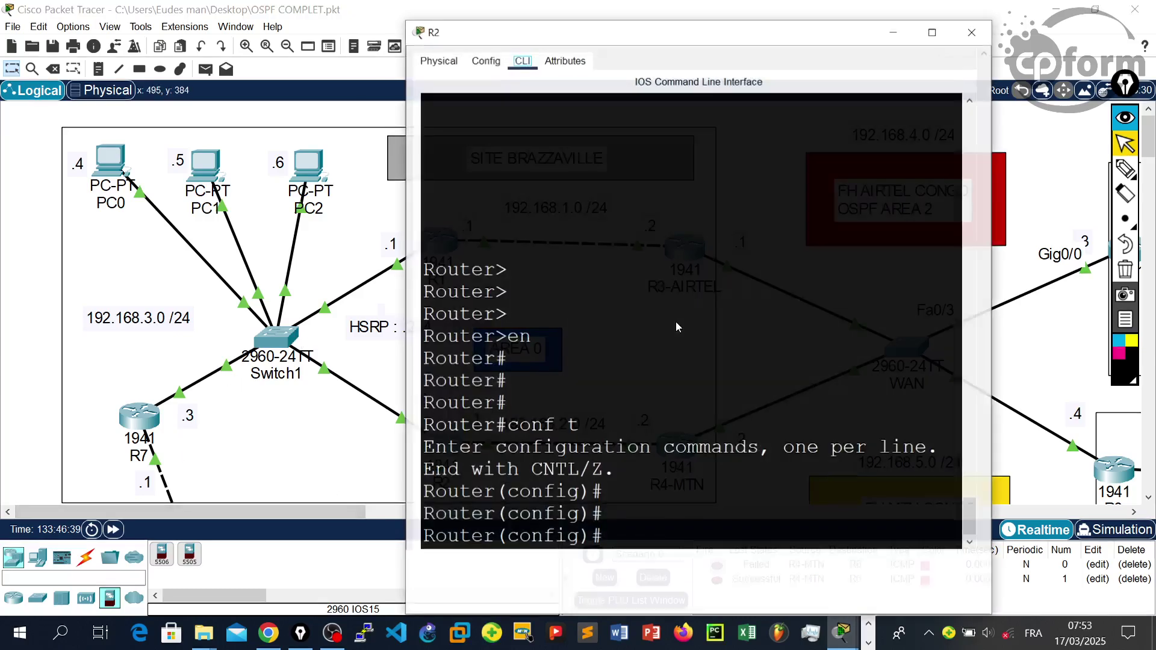
{"action": "key", "text": "Return"}
{"action": "key", "text": "Return"}
{"action": "key", "text": "Return"}
{"action": "key", "text": "Return"}
{"action": "key", "text": "Return"}
{"action": "key", "text": "Return"}
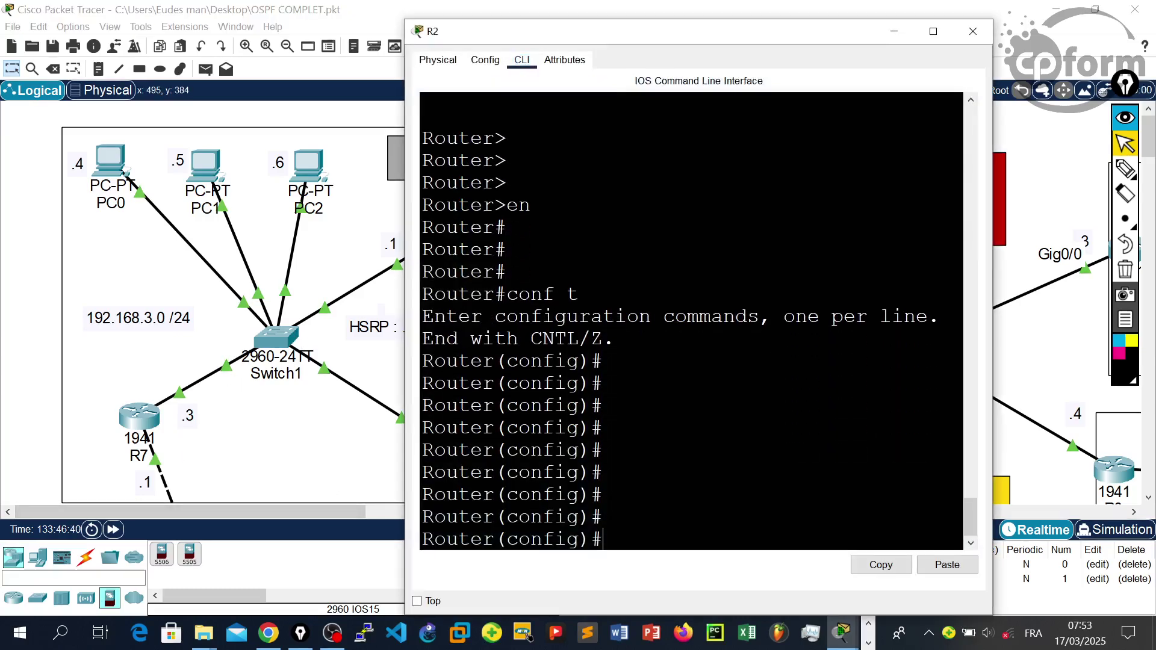
{"action": "type", "text": "router"}
{"action": "key", "text": "Tab"}
{"action": "type", "text": "os"}
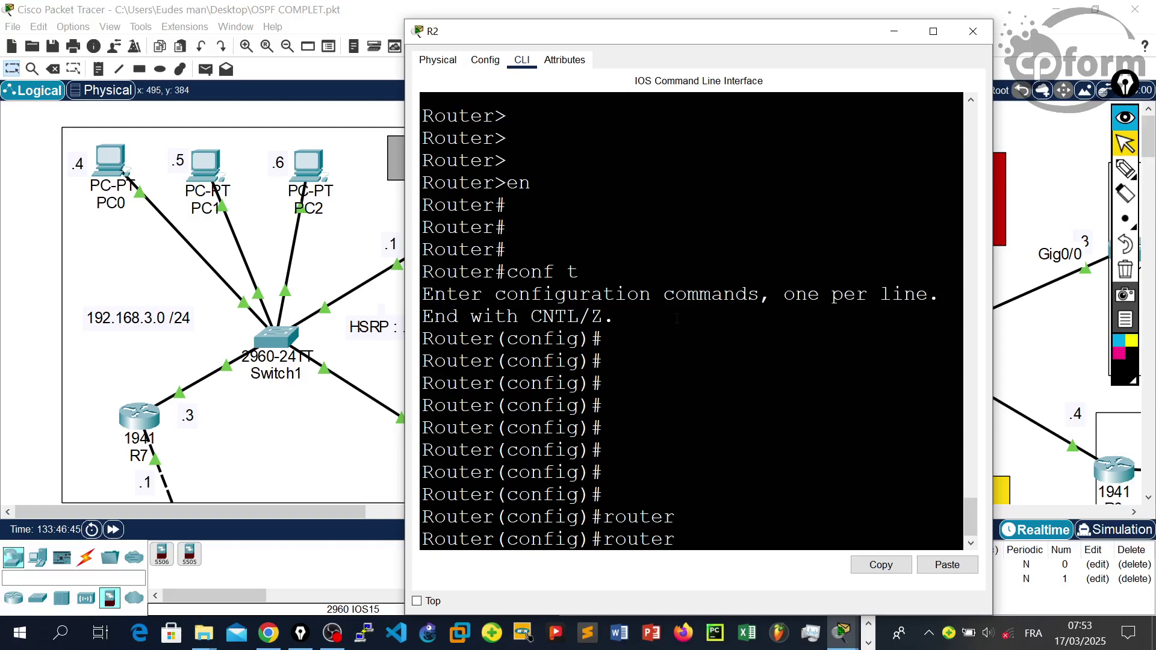
{"action": "key", "text": "Tab"}
{"action": "type", "text": "2"}
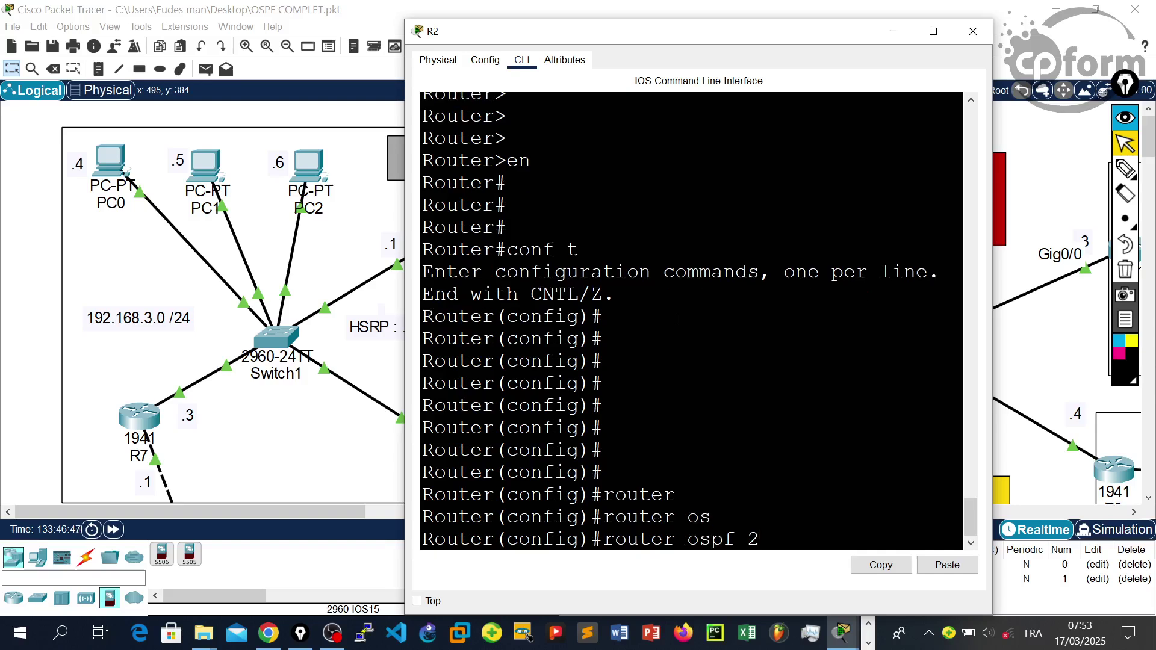
{"action": "key", "text": "Return"}
{"action": "key", "text": "Return"}
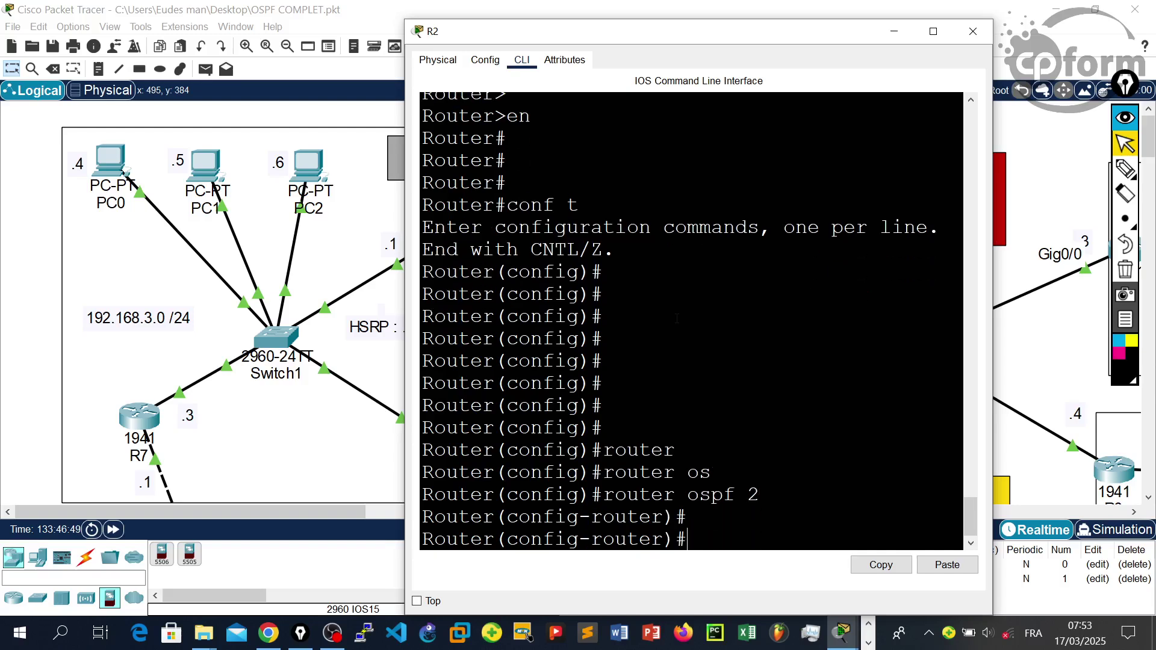
Advertise R2's interface 192.168.3.2 with wildcard 0.0.0.0 in OSPF area 0, moving the console aside to expose the topology
{"action": "type", "text": "net"}
{"action": "key", "text": "Tab"}
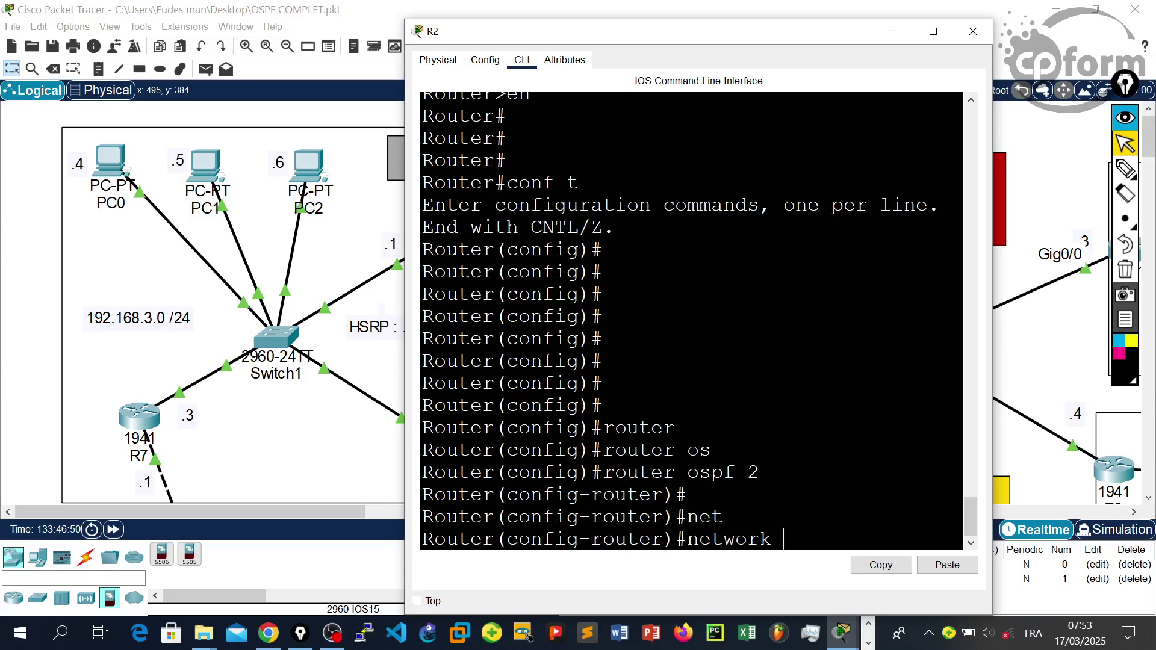
{"action": "left_click_drag", "start_coordinate": [632, 33], "coordinate": [809, 33]}
{"action": "type", "text": "1"}
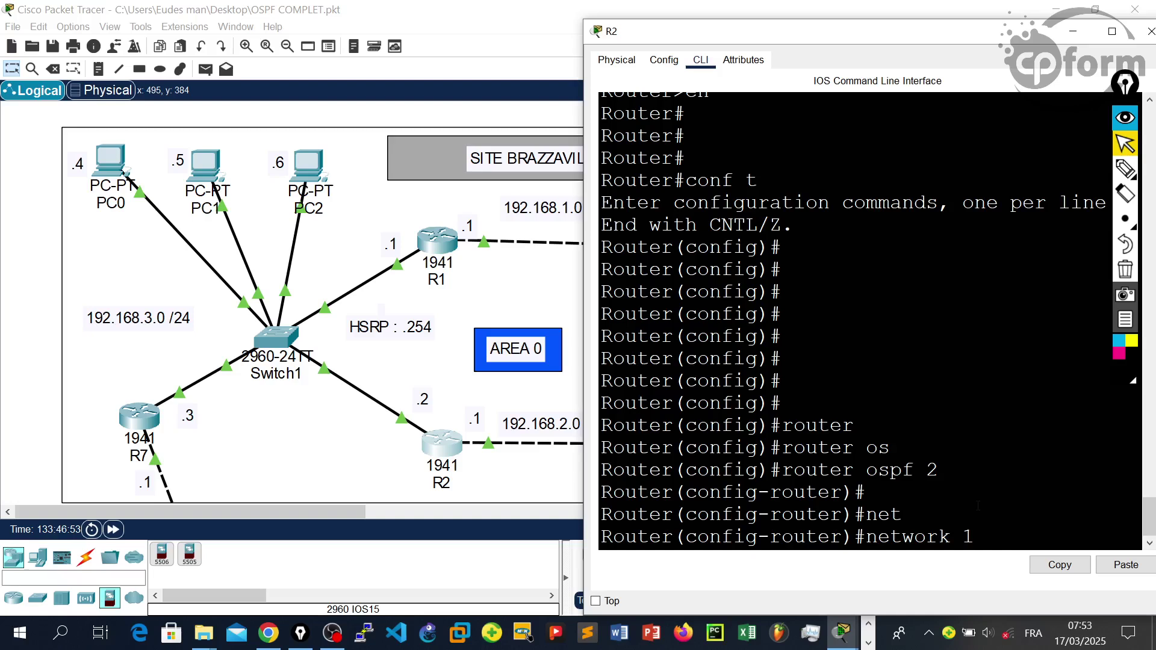
{"action": "type", "text": "92.168.3.2 0.0.0.0 rae"}
{"action": "key", "text": "Tab"}
{"action": "key", "text": "BackSpace"}
{"action": "key", "text": "BackSpace"}
{"action": "key", "text": "BackSpace"}
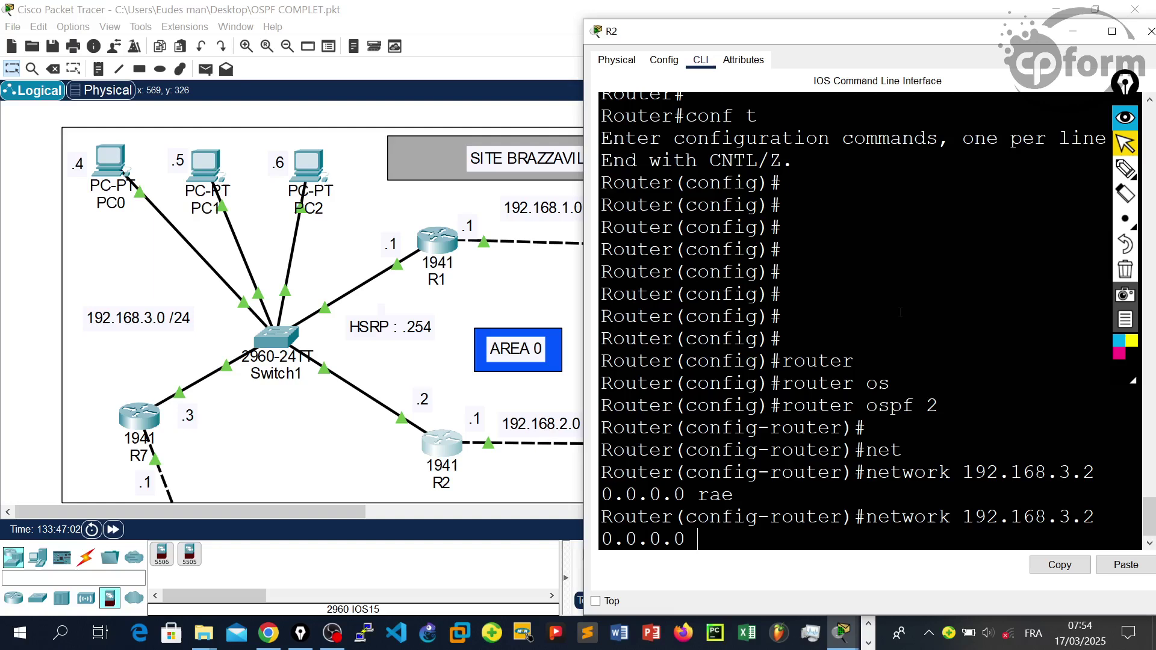
{"action": "type", "text": "ar"}
{"action": "key", "text": "Tab"}
{"action": "type", "text": "0"}
{"action": "key", "text": "Return"}
{"action": "key", "text": "Return"}
{"action": "key", "text": "Return"}
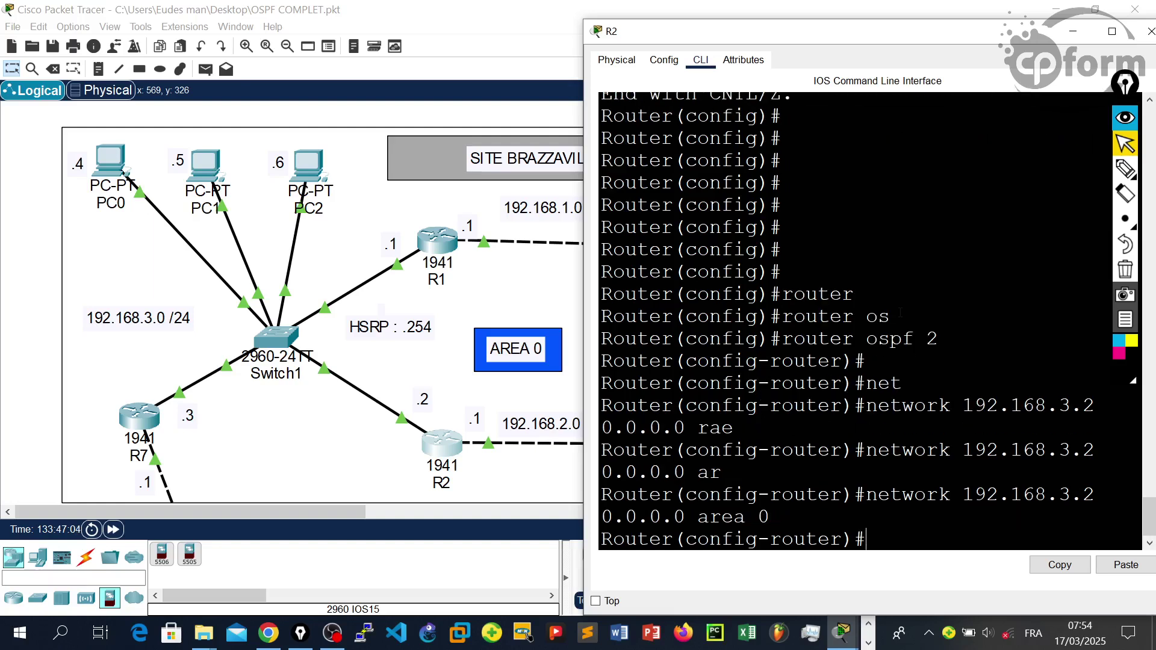
{"action": "key", "text": "Return"}
{"action": "key", "text": "Return"}
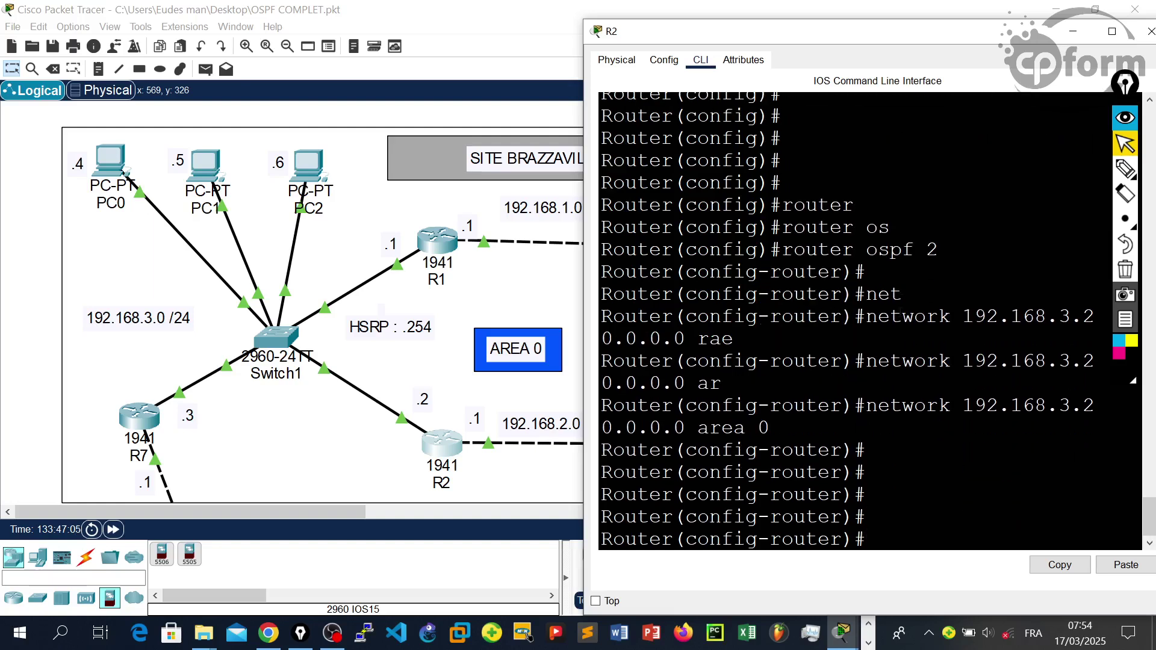
Advertise R2's interface 192.168.2.1 with wildcard 0.0.0.0 in OSPF area 0 by reusing the previous network command
{"action": "key", "text": "Up"}
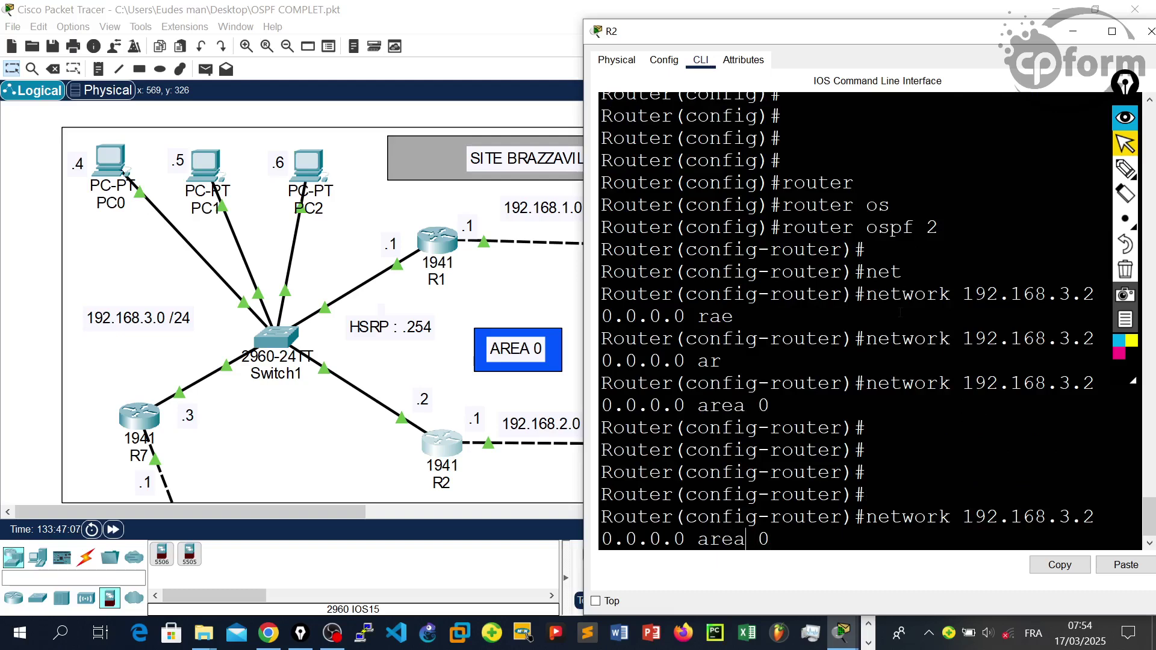
{"action": "key", "text": "Left"}
{"action": "key", "text": "Left"}
{"action": "key", "text": "Left"}
{"action": "key", "text": "BackSpace"}
{"action": "key", "text": "BackSpace"}
{"action": "key", "text": "BackSpace"}
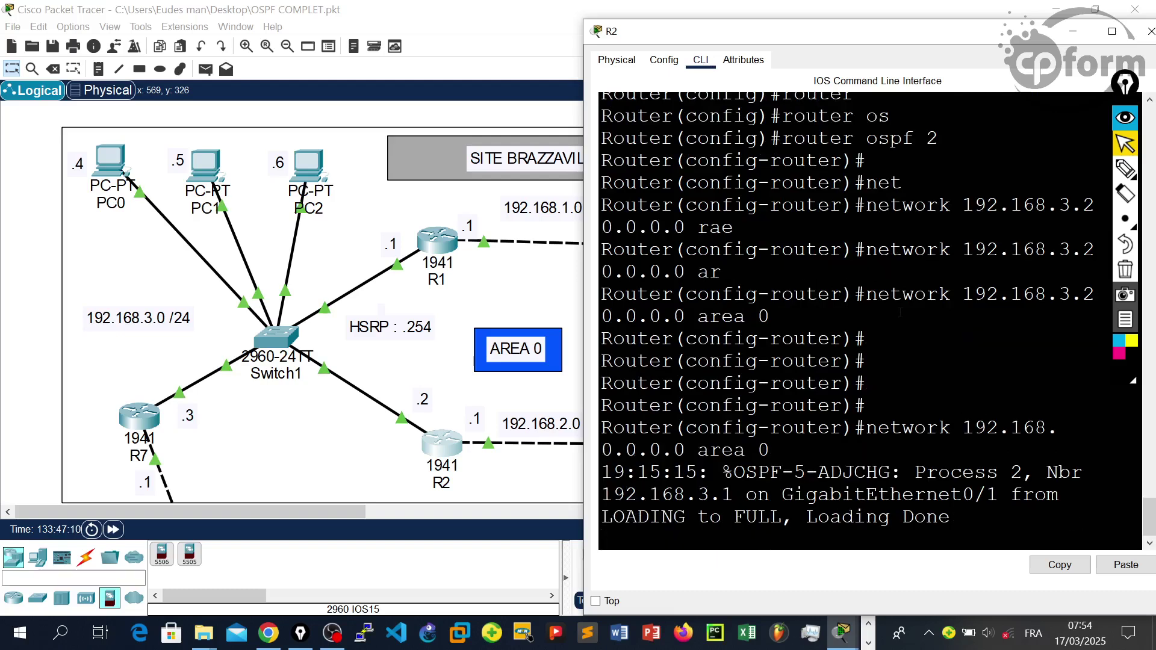
{"action": "key", "text": "Return"}
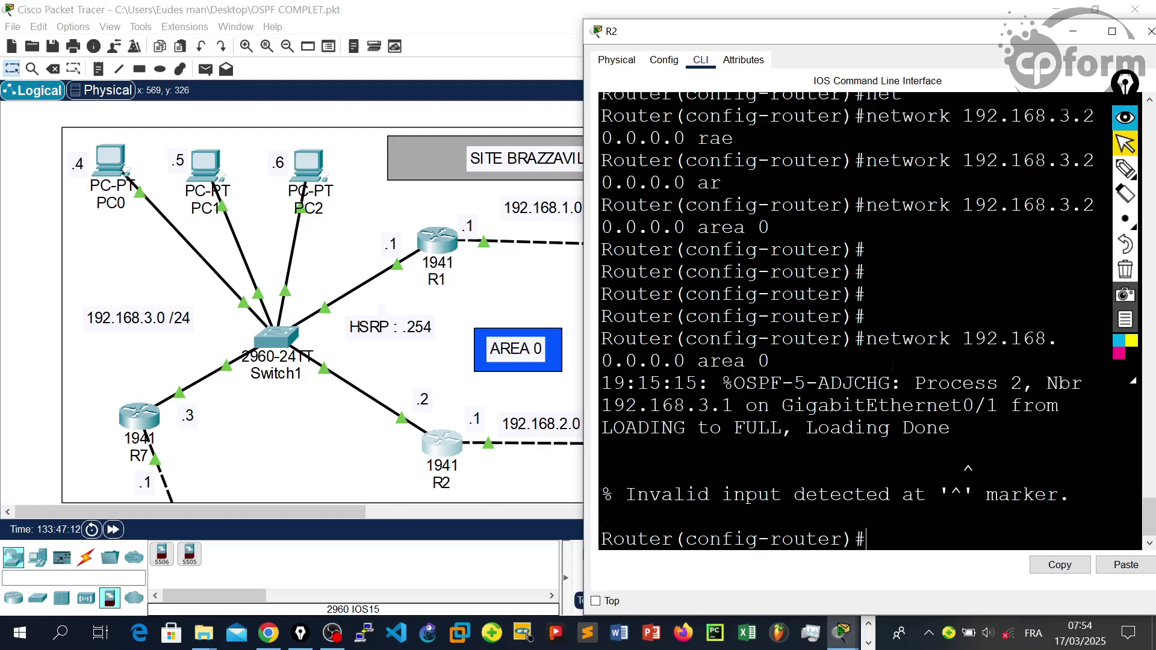
{"action": "key", "text": "Return"}
{"action": "key", "text": "Return"}
{"action": "key", "text": "Return"}
{"action": "key", "text": "Up"}
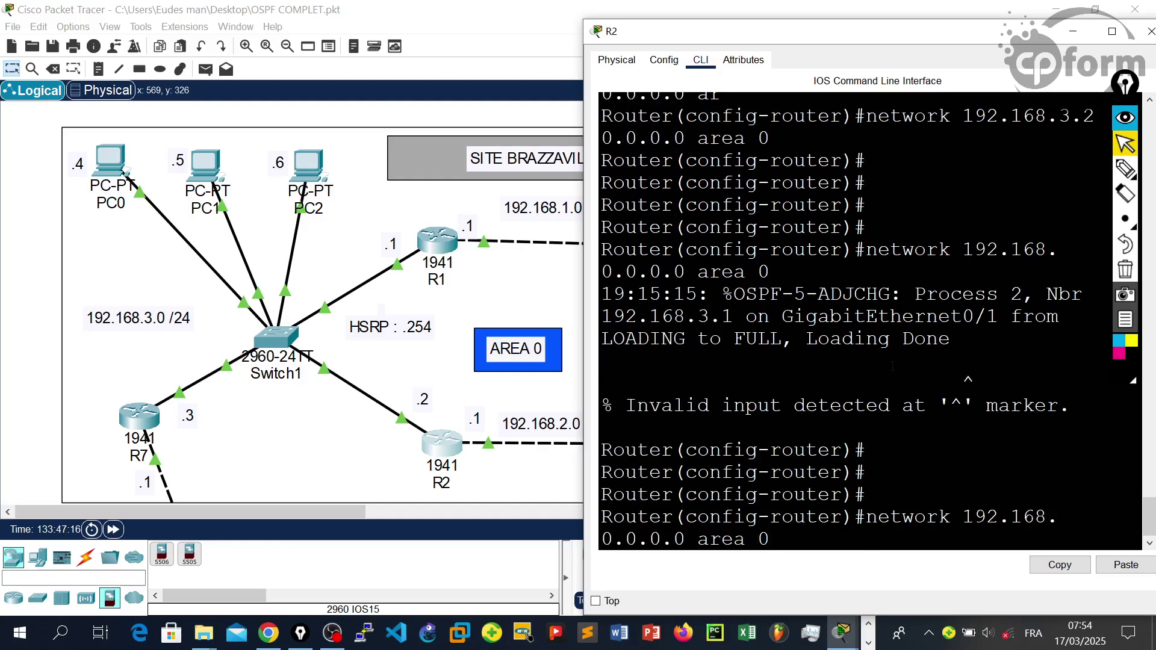
{"action": "type", "text": "2.1"}
{"action": "key", "text": "Return"}
{"action": "key", "text": "Return"}
{"action": "key", "text": "Return"}
{"action": "key", "text": "Return"}
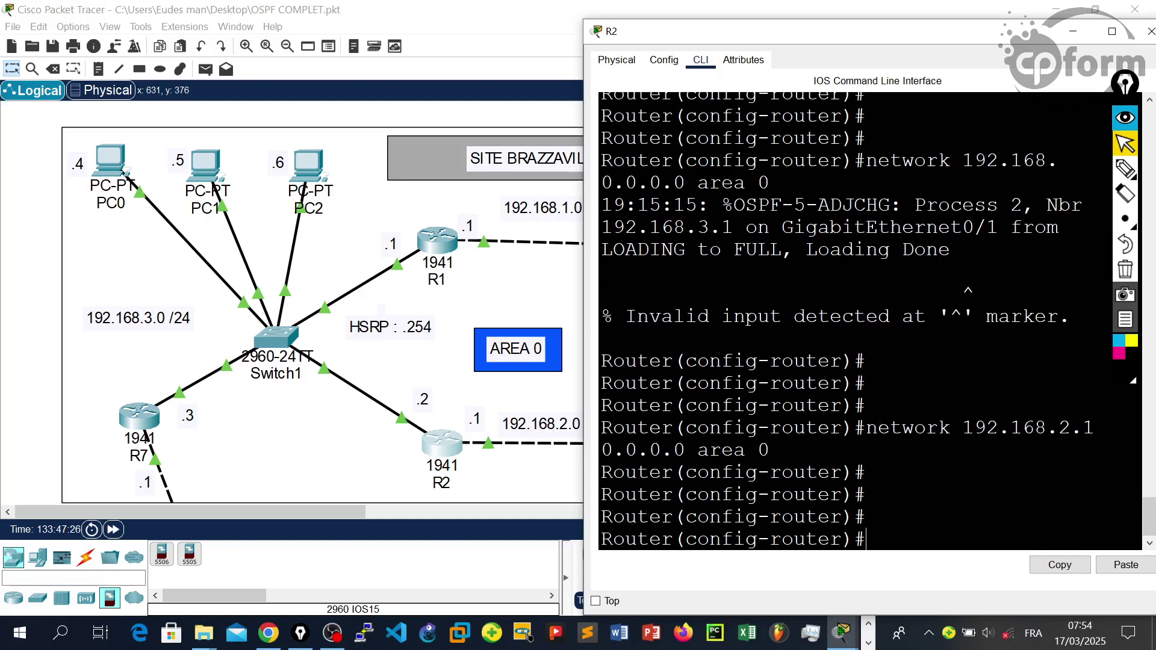
Leave R2's OSPF configuration for privileged mode and re-enter global configuration mode with conf t
{"action": "key", "text": "ctrl+z"}
{"action": "key", "text": "Return"}
{"action": "key", "text": "Return"}
{"action": "key", "text": "Return"}
{"action": "key", "text": "Return"}
{"action": "type", "text": "cp"}
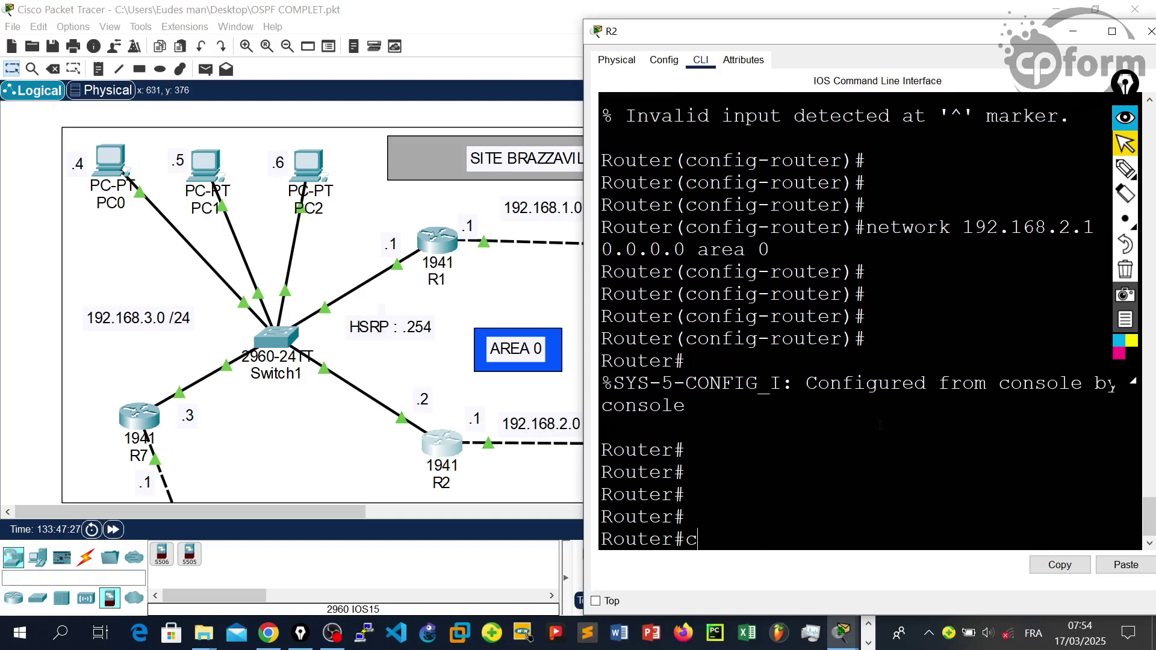
{"action": "key", "text": "BackSpace"}
{"action": "key", "text": "BackSpace"}
{"action": "type", "text": "conf t"}
{"action": "key", "text": "Return"}
{"action": "key", "text": "Return"}
{"action": "key", "text": "Return"}
{"action": "key", "text": "Return"}
{"action": "key", "text": "Return"}
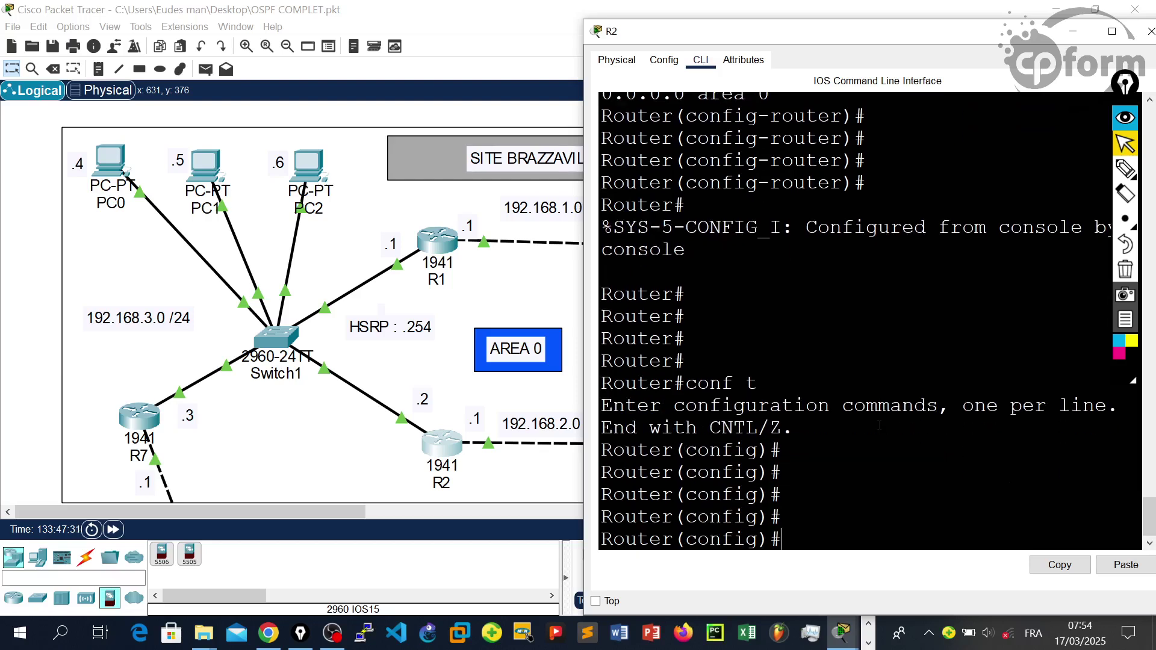
Re-enter OSPF process 2 on R2 and set its router ID to 2.2.2.2
{"action": "key", "text": "Up"}
{"action": "key", "text": "Left"}
{"action": "key", "text": "Left"}
{"action": "key", "text": "Left"}
{"action": "key", "text": "Left"}
{"action": "key", "text": "Left"}
{"action": "key", "text": "Left"}
{"action": "key", "text": "Left"}
{"action": "key", "text": "Left"}
{"action": "key", "text": "Left"}
{"action": "key", "text": "Left"}
{"action": "key", "text": "Left"}
{"action": "key", "text": "Left"}
{"action": "key", "text": "Left"}
{"action": "key", "text": "Left"}
{"action": "key", "text": "Left"}
{"action": "key", "text": "BackSpace"}
{"action": "key", "text": "BackSpace"}
{"action": "key", "text": "BackSpace"}
{"action": "type", "text": "3.2"}
{"action": "key", "text": "End"}
{"action": "key", "text": "Up"}
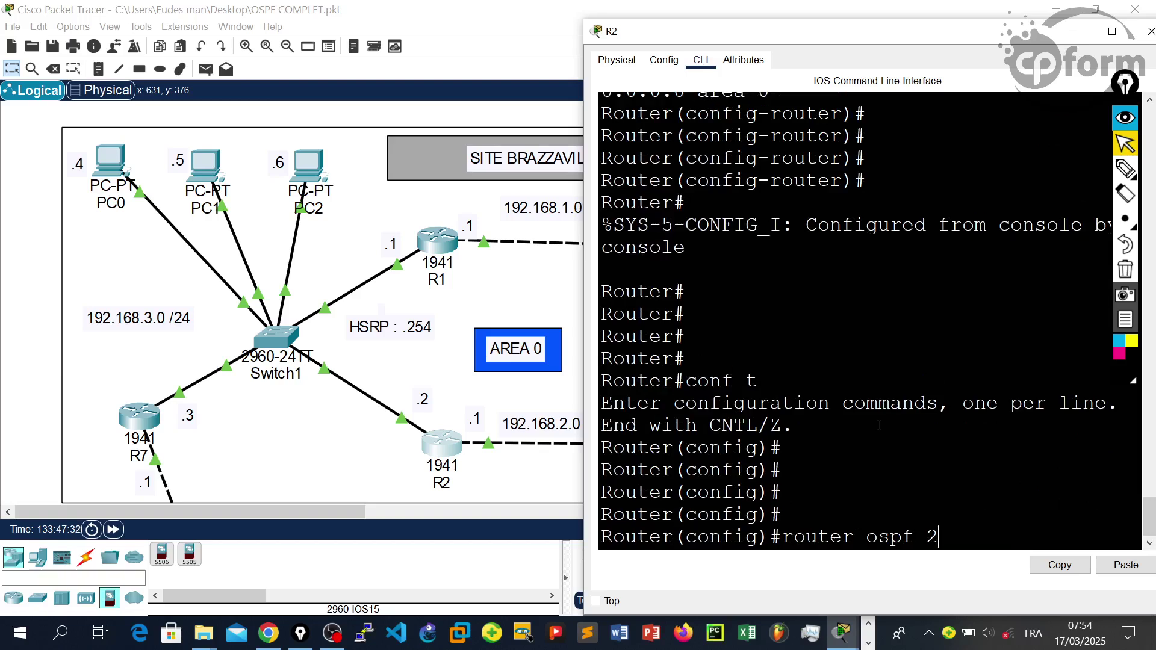
{"action": "key", "text": "Return"}
{"action": "type", "text": "router)#ro"}
{"action": "key", "text": "Tab"}
{"action": "type", "text": "2.2.2.2"}
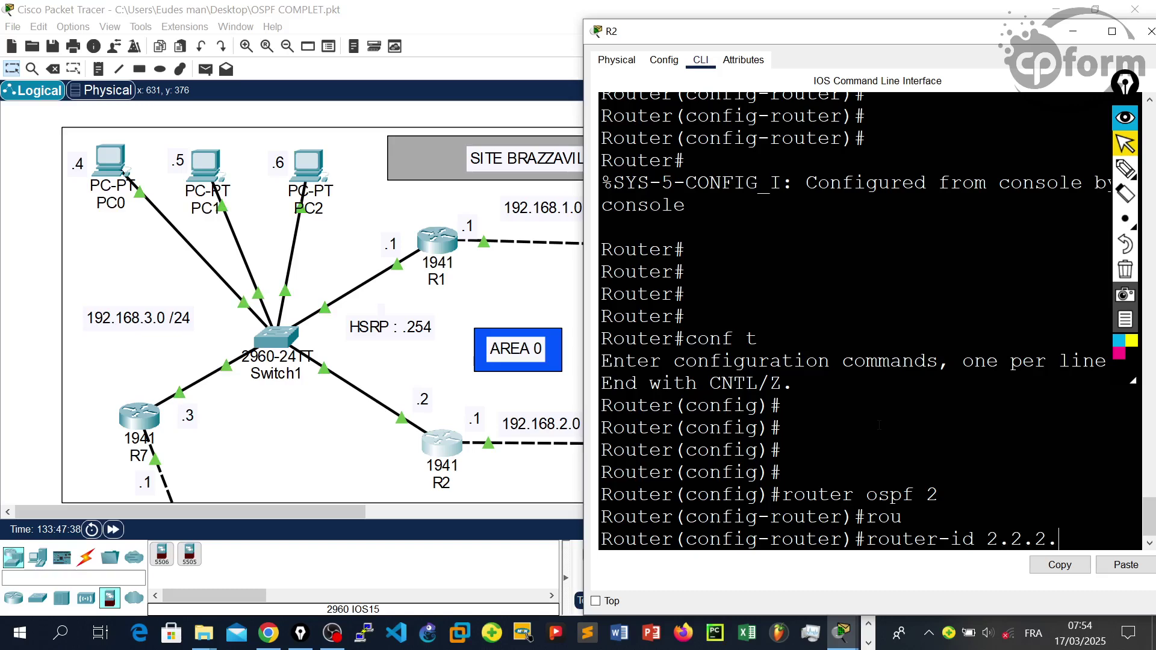
{"action": "key", "text": "Return"}
{"action": "key", "text": "Return"}
{"action": "key", "text": "Return"}
{"action": "key", "text": "Return"}
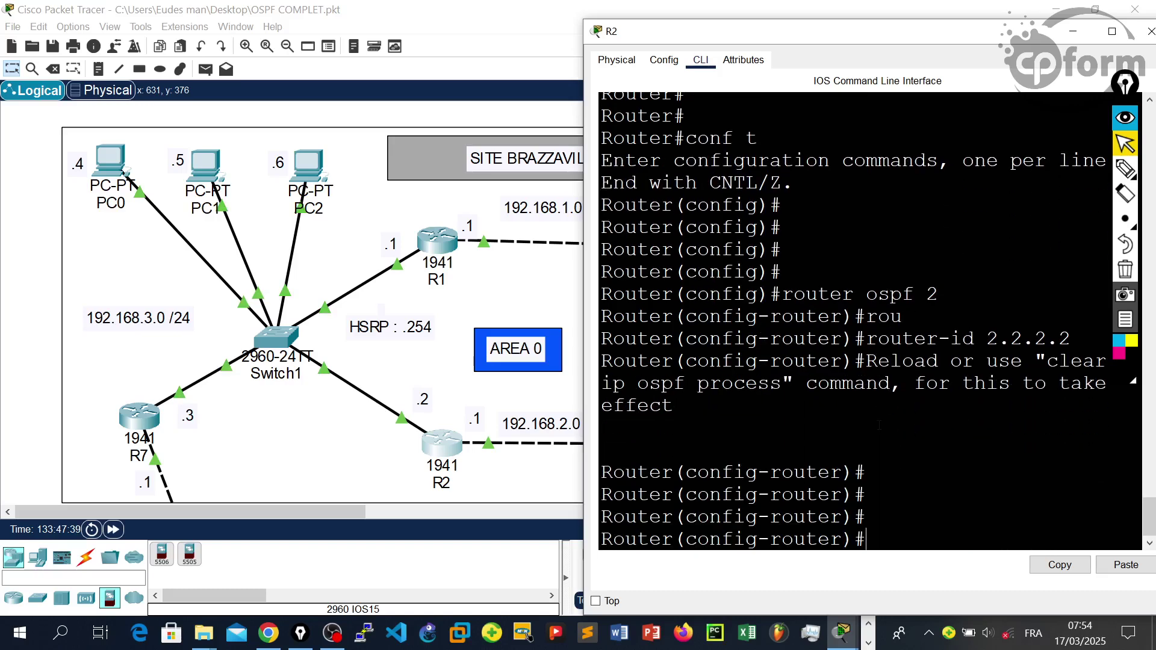
Save R2's running configuration with wr from privileged mode and close R2's window
{"action": "key", "text": "ctrl+z"}
{"action": "key", "text": "Return"}
{"action": "type", "text": "wr"}
{"action": "key", "text": "Return"}
{"action": "key", "text": "Return"}
{"action": "key", "text": "Return"}
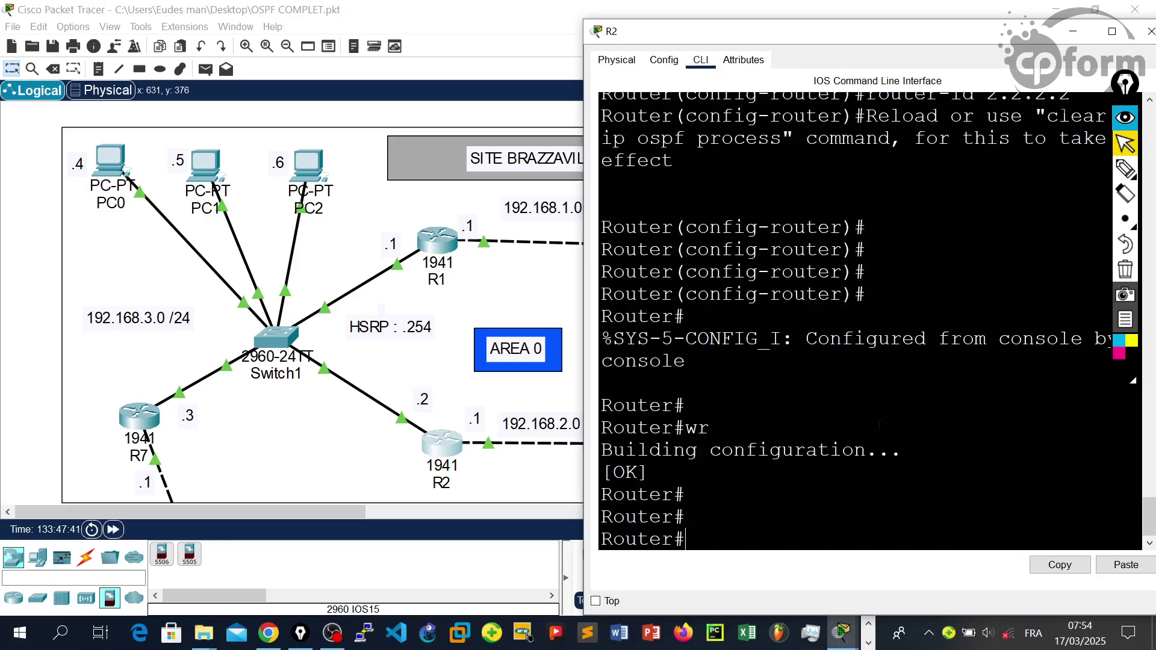
{"action": "left_click_drag", "start_coordinate": [997, 32], "coordinate": [734, 51]}
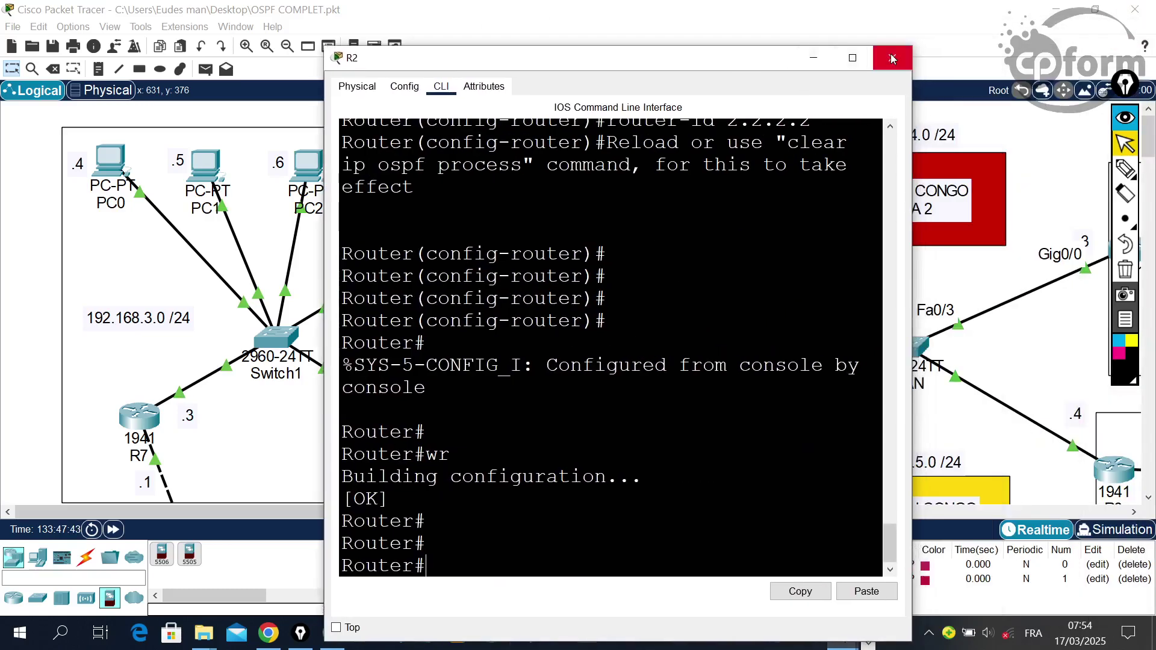
{"action": "left_click", "coordinate": [889, 50]}
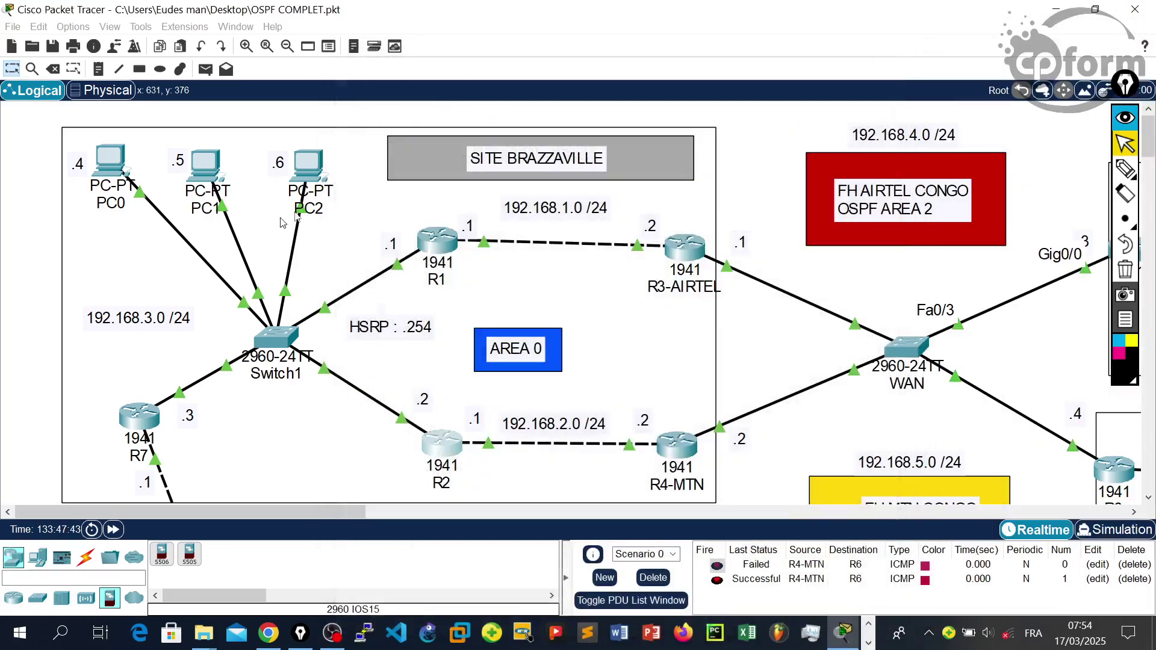
Open R3-AIRTEL's console, enter global configuration mode and start OSPF process 3
{"action": "left_click", "coordinate": [689, 263]}
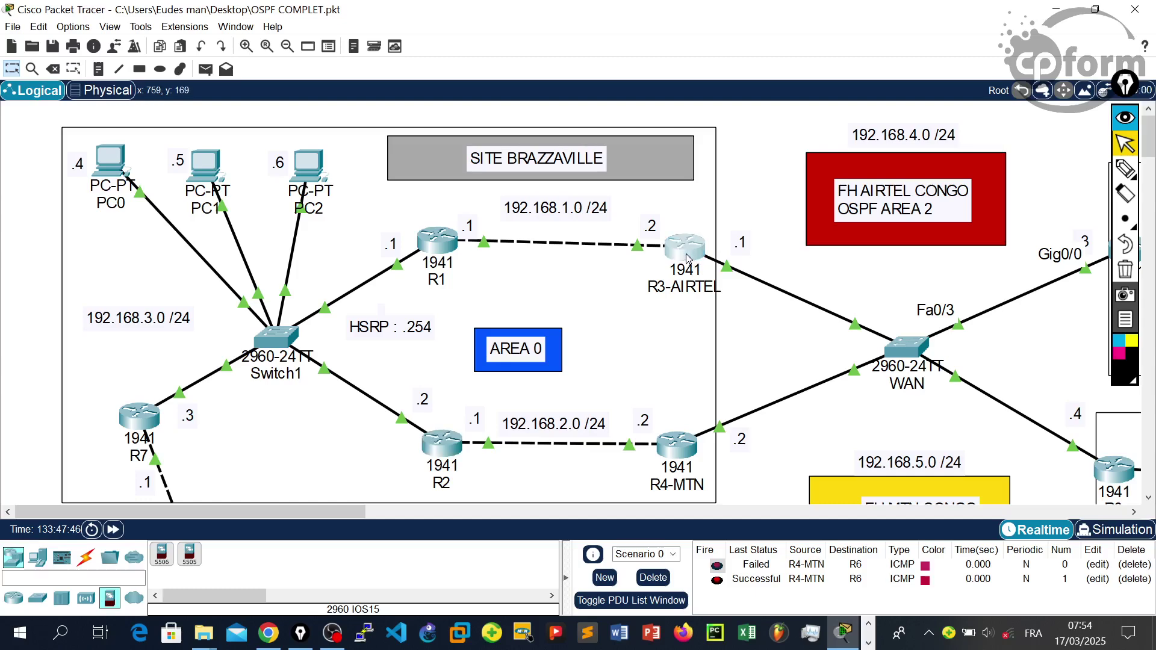
{"action": "key", "text": "Return"}
{"action": "key", "text": "Return"}
{"action": "key", "text": "Return"}
{"action": "key", "text": "Return"}
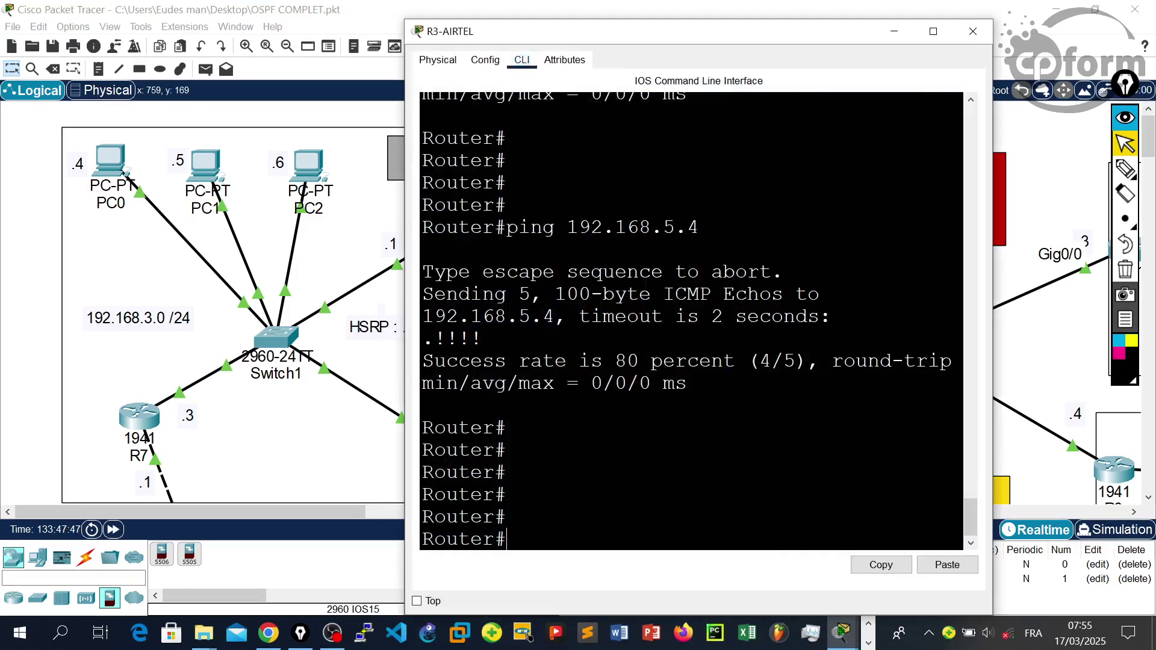
{"action": "type", "text": "conf t"}
{"action": "key", "text": "Return"}
{"action": "key", "text": "Return"}
{"action": "key", "text": "Return"}
{"action": "key", "text": "Return"}
{"action": "type", "text": "router"}
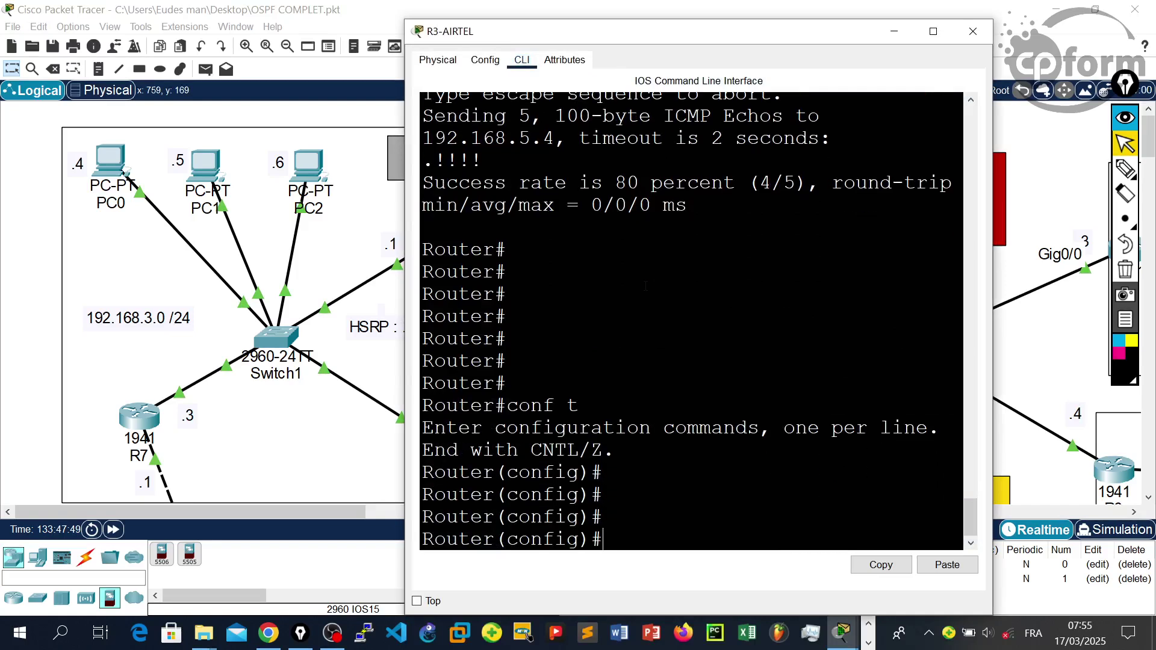
{"action": "key", "text": "Tab"}
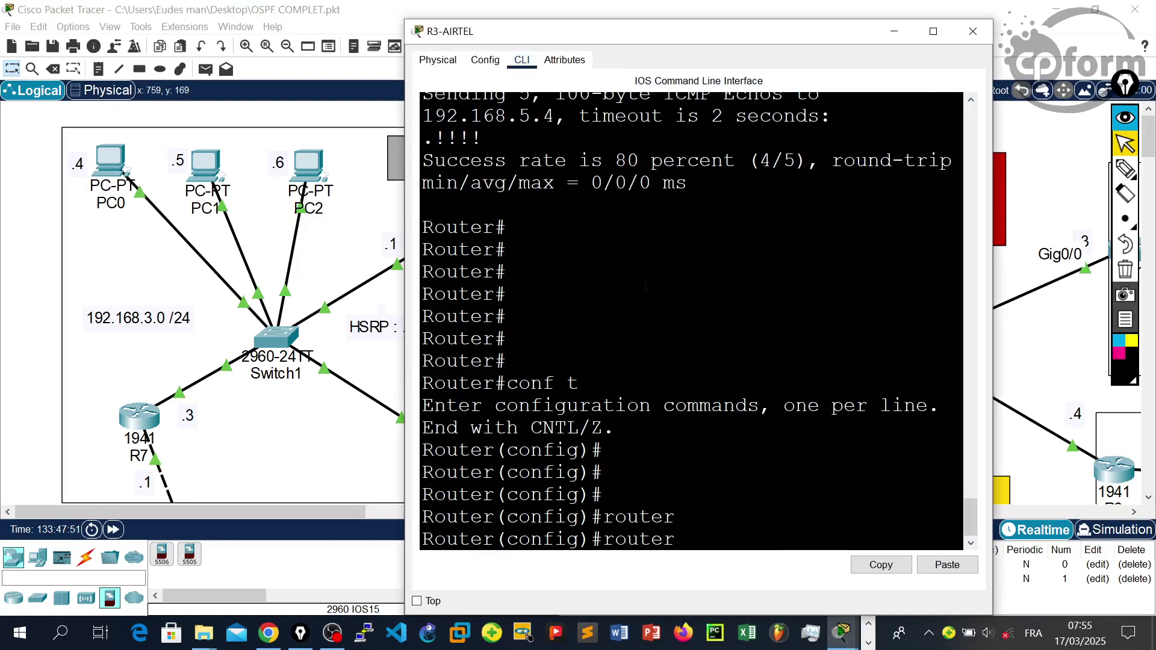
{"action": "type", "text": "o"}
{"action": "key", "text": "Tab"}
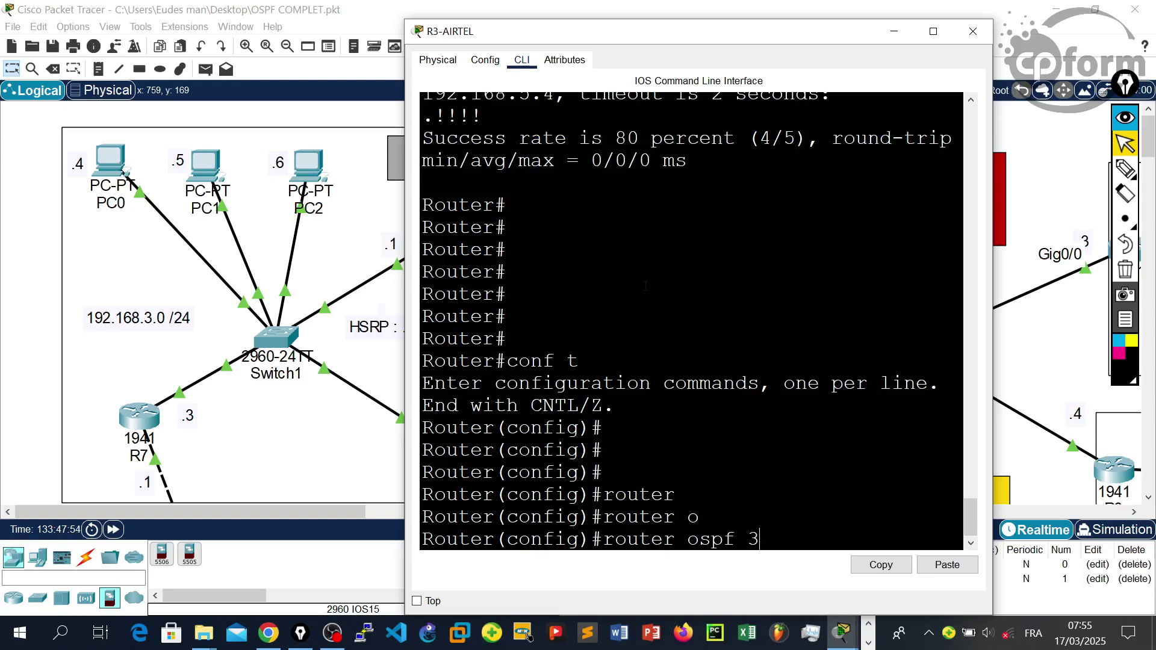
{"action": "type", "text": "3"}
{"action": "key", "text": "Return"}
{"action": "key", "text": "Return"}
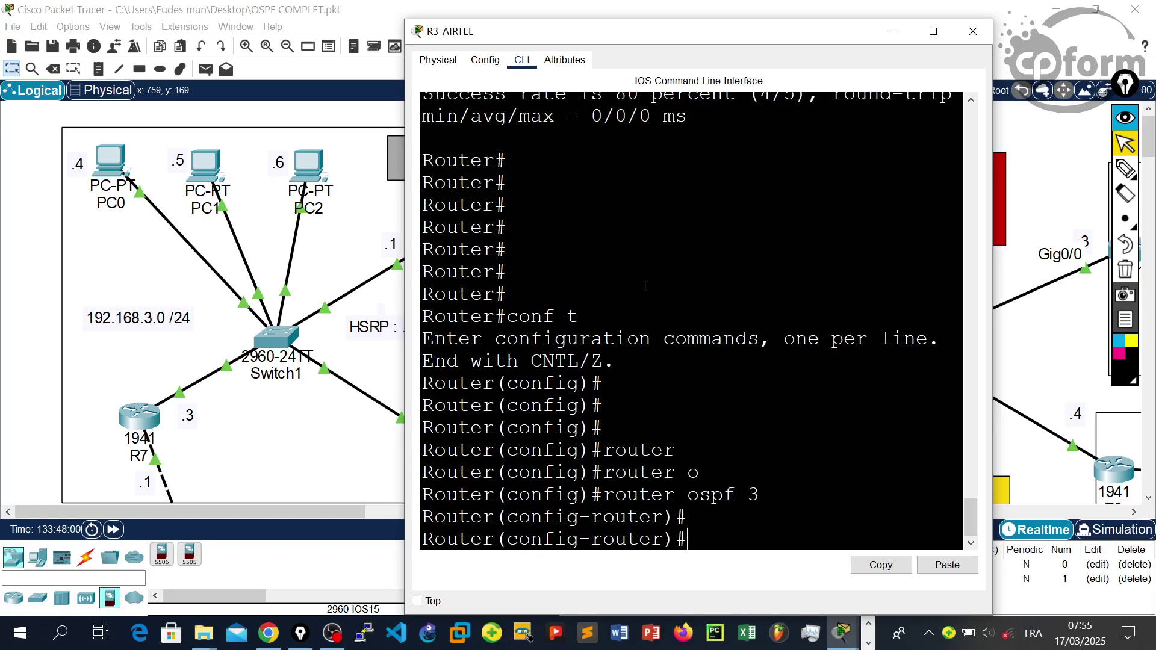
Begin a network statement in R3-AIRTEL's OSPF process and reposition its console so the topology's addresses can be read
{"action": "type", "text": "ne"}
{"action": "key", "text": "Tab"}
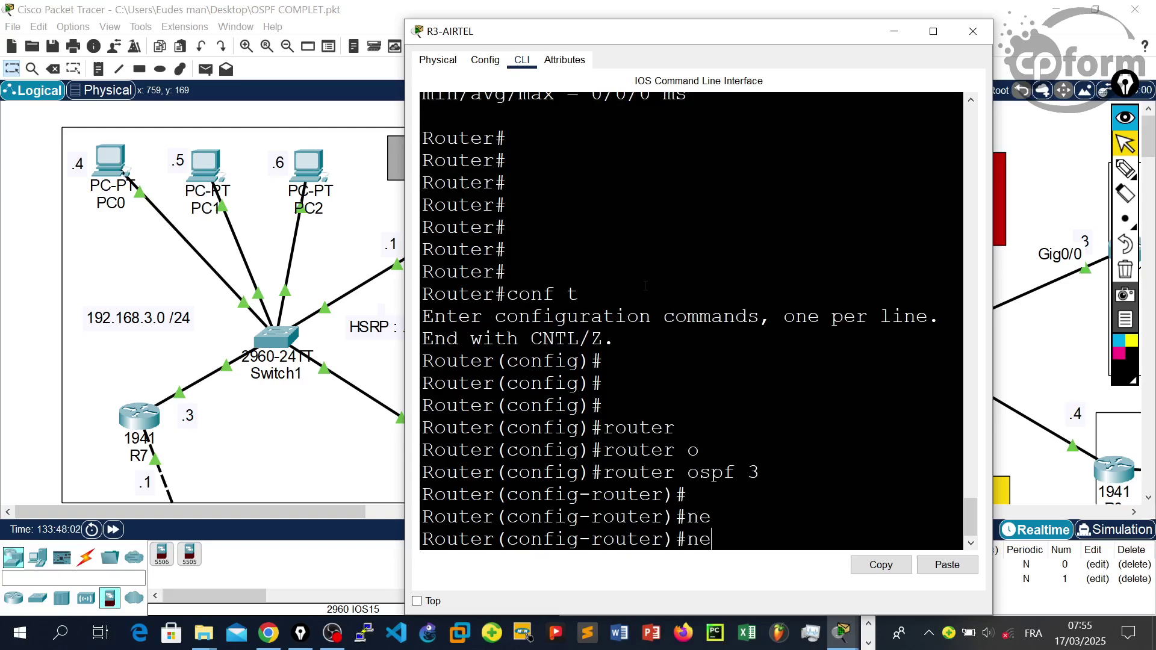
{"action": "type", "text": "e"}
{"action": "key", "text": "BackSpace"}
{"action": "key", "text": "Tab"}
{"action": "type", "text": "t"}
{"action": "key", "text": "Tab"}
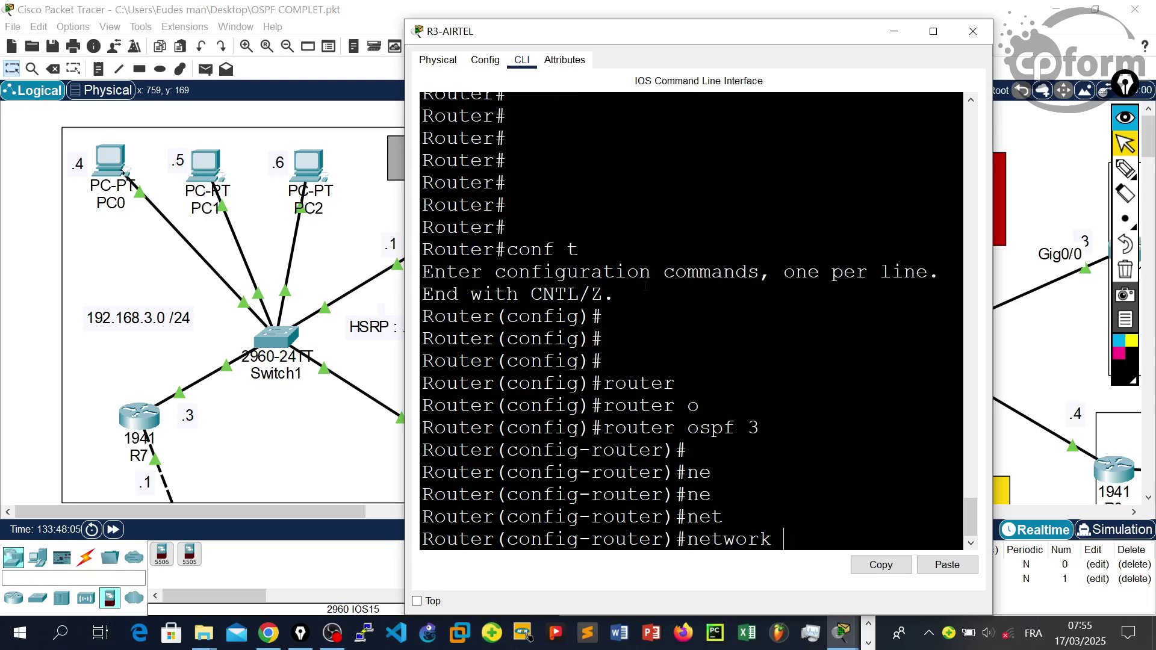
{"action": "left_click_drag", "start_coordinate": [646, 31], "coordinate": [651, 534]}
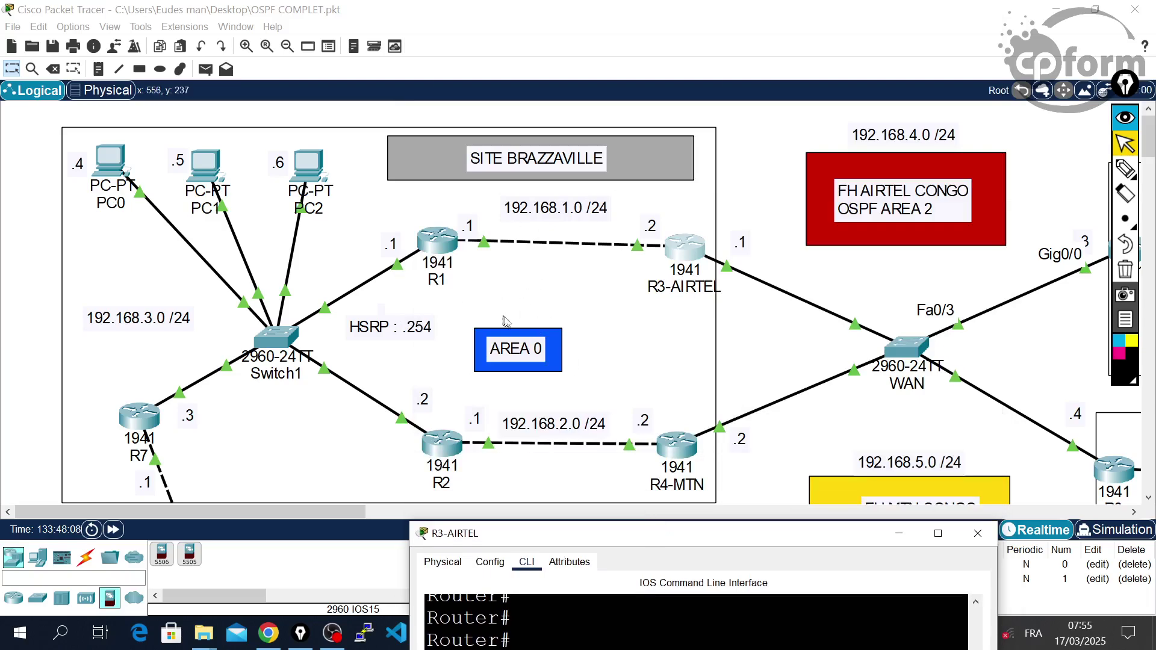
{"action": "left_click_drag", "start_coordinate": [702, 533], "coordinate": [831, 311]}
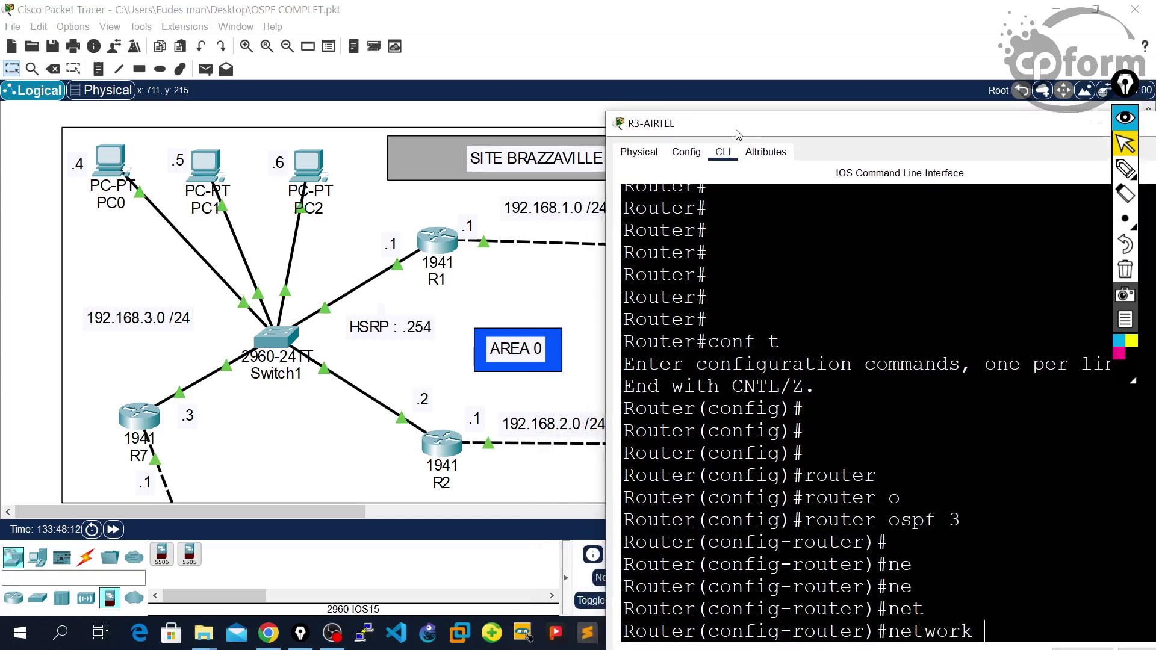
{"action": "left_click_drag", "start_coordinate": [783, 114], "coordinate": [774, 244]}
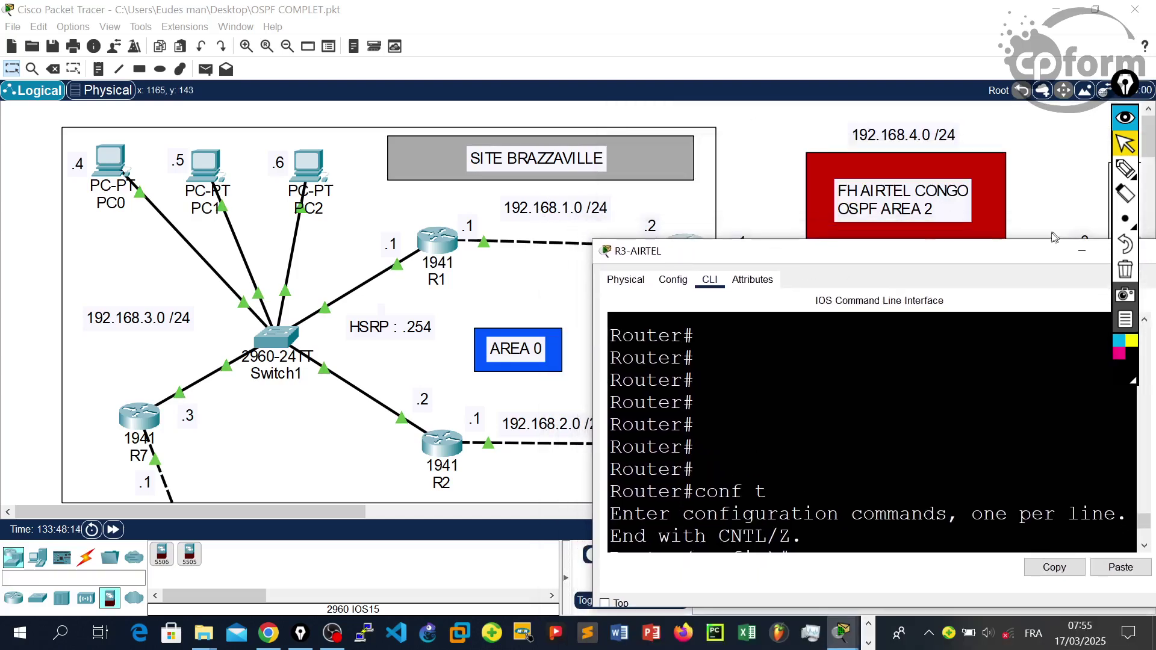
Advertise R3-AIRTEL's interface 192.168.1.2 with wildcard 0.0.0.0 in OSPF area 0
{"action": "left_click", "coordinate": [785, 468]}
{"action": "key", "text": "Return"}
{"action": "key", "text": "Return"}
{"action": "key", "text": "Up"}
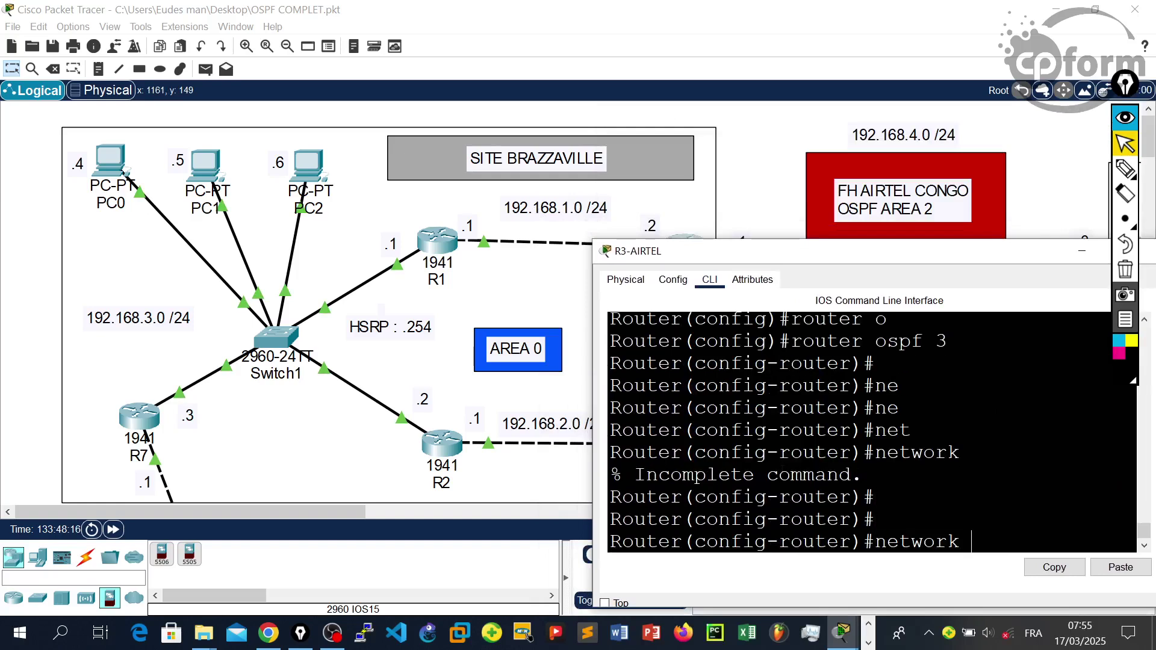
{"action": "type", "text": "192.168."}
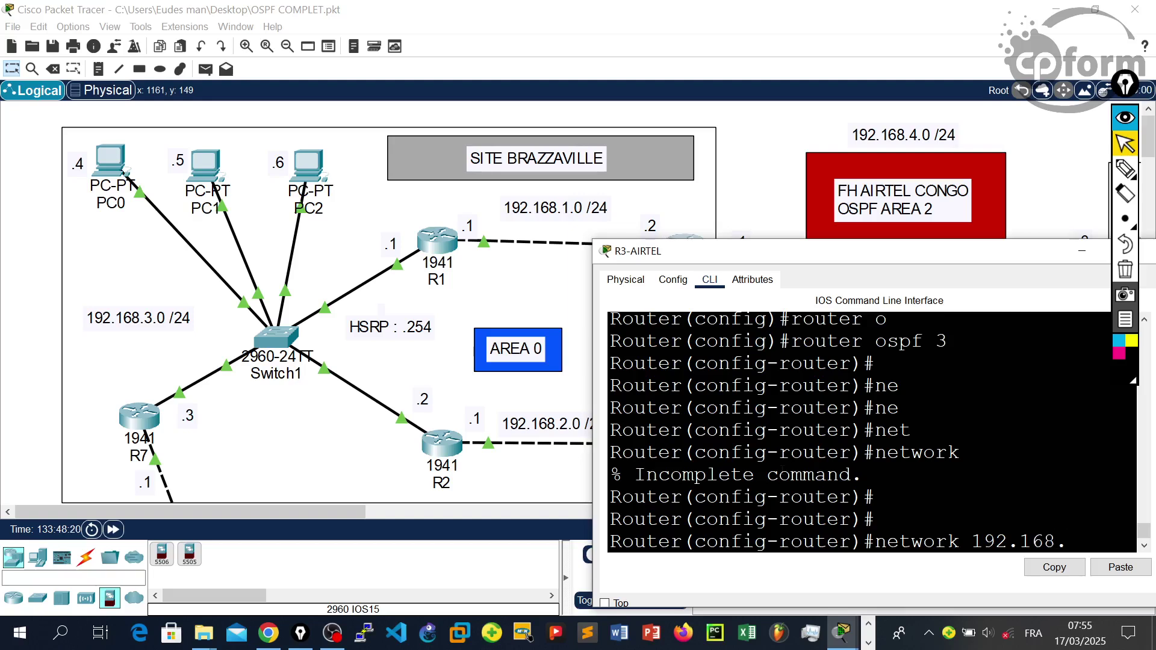
{"action": "type", "text": "1.2 0.0.0.0"}
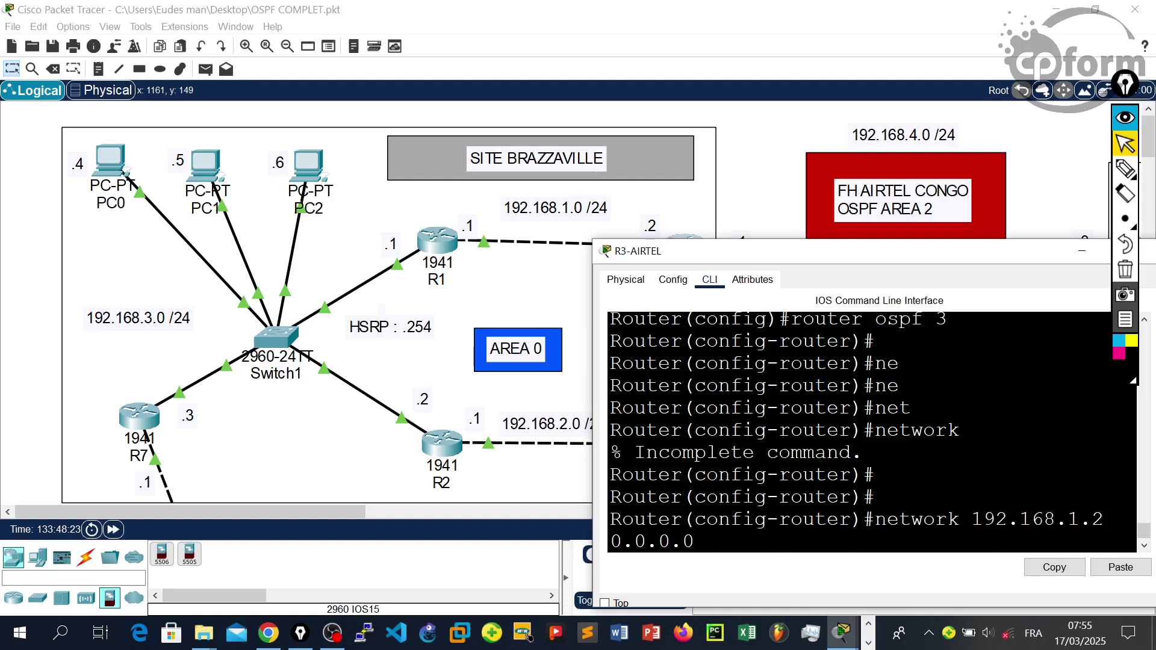
{"action": "type", "text": " are"}
{"action": "key", "text": "Tab"}
{"action": "type", "text": "0"}
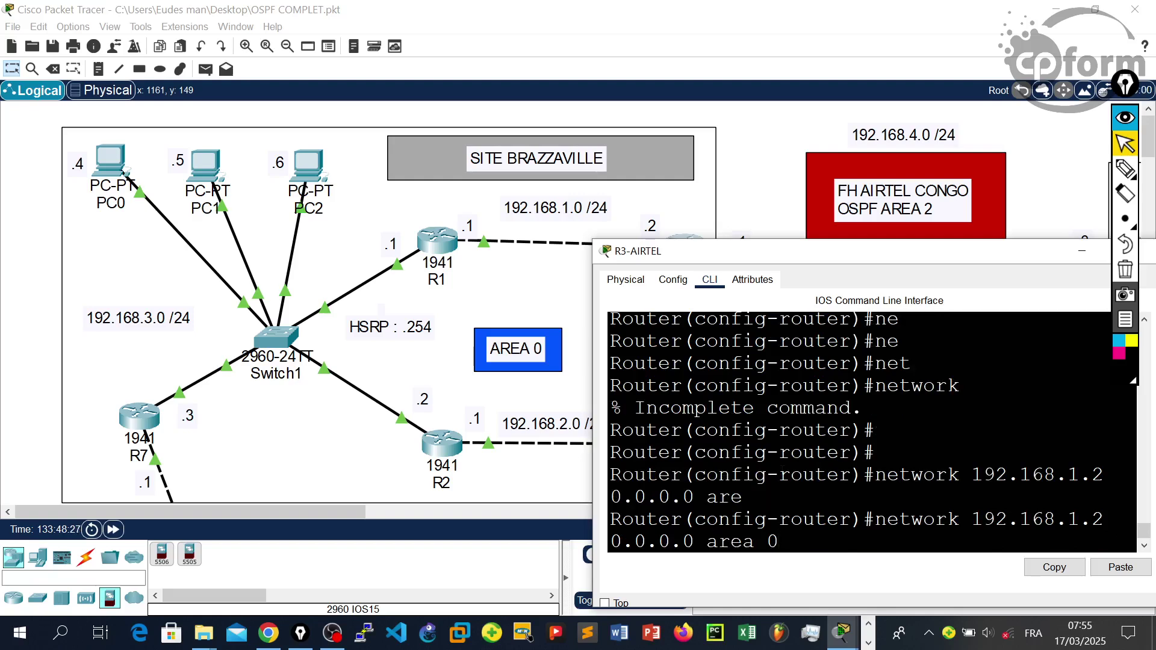
{"action": "key", "text": "Return"}
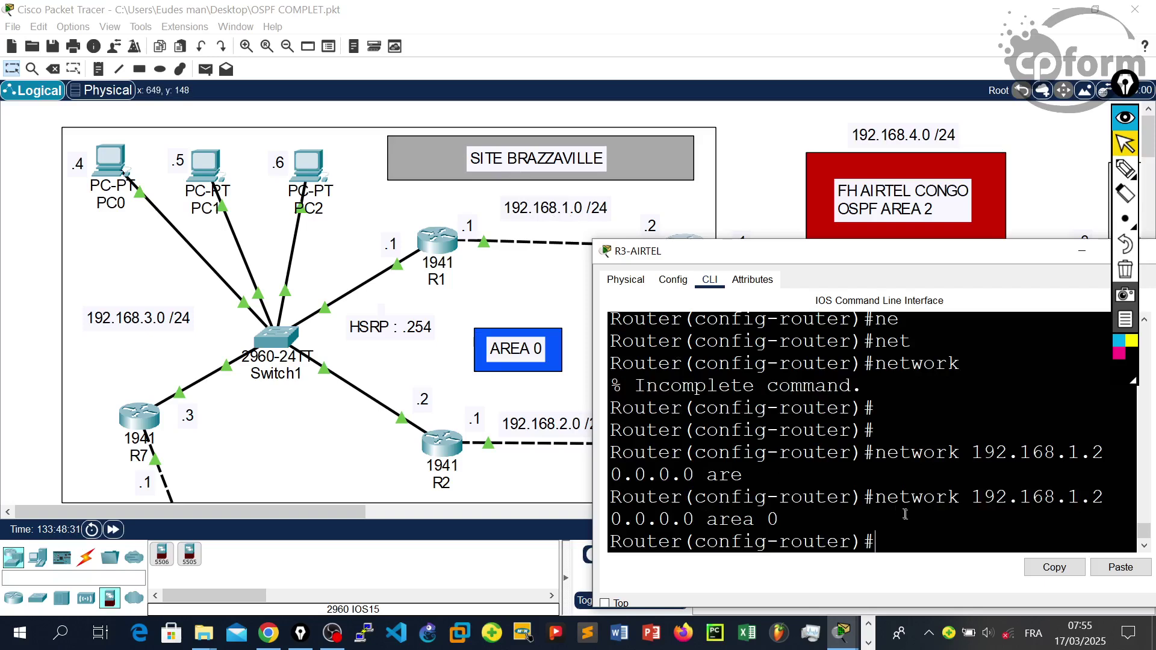
Return R3-AIRTEL to privileged mode, re-enter global configuration with conf t and reopen OSPF process 3
{"action": "key", "text": "ctrl+z"}
{"action": "key", "text": "Return"}
{"action": "key", "text": "Return"}
{"action": "key", "text": "Return"}
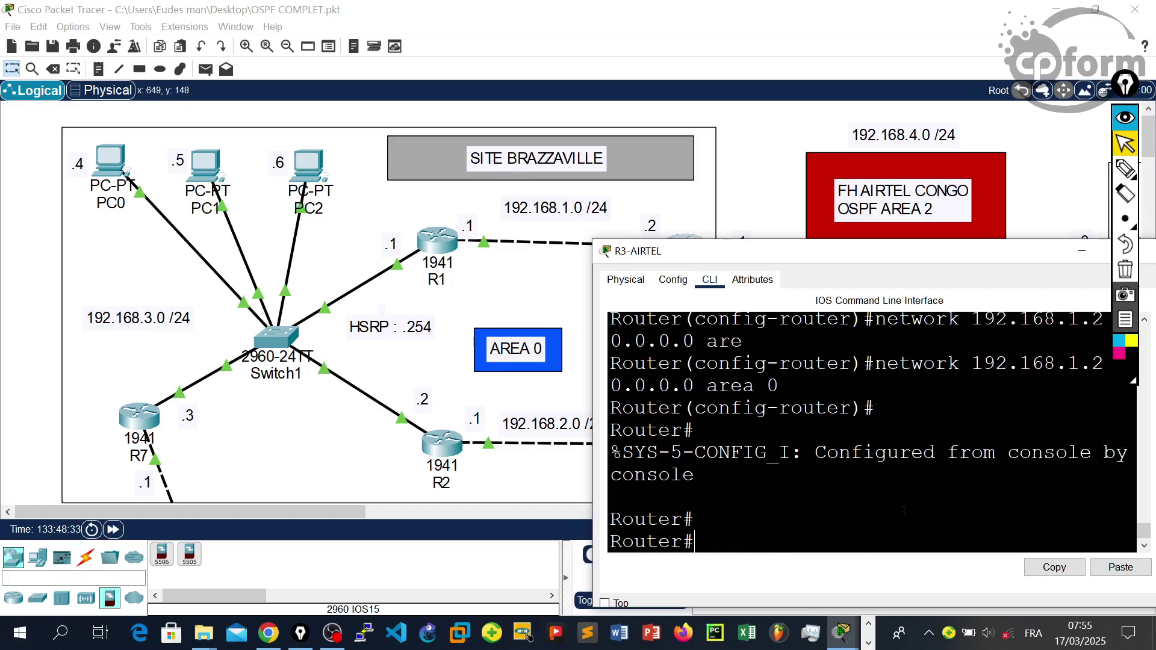
{"action": "type", "text": "conf t"}
{"action": "key", "text": "Return"}
{"action": "type", "text": "router ospf 3"}
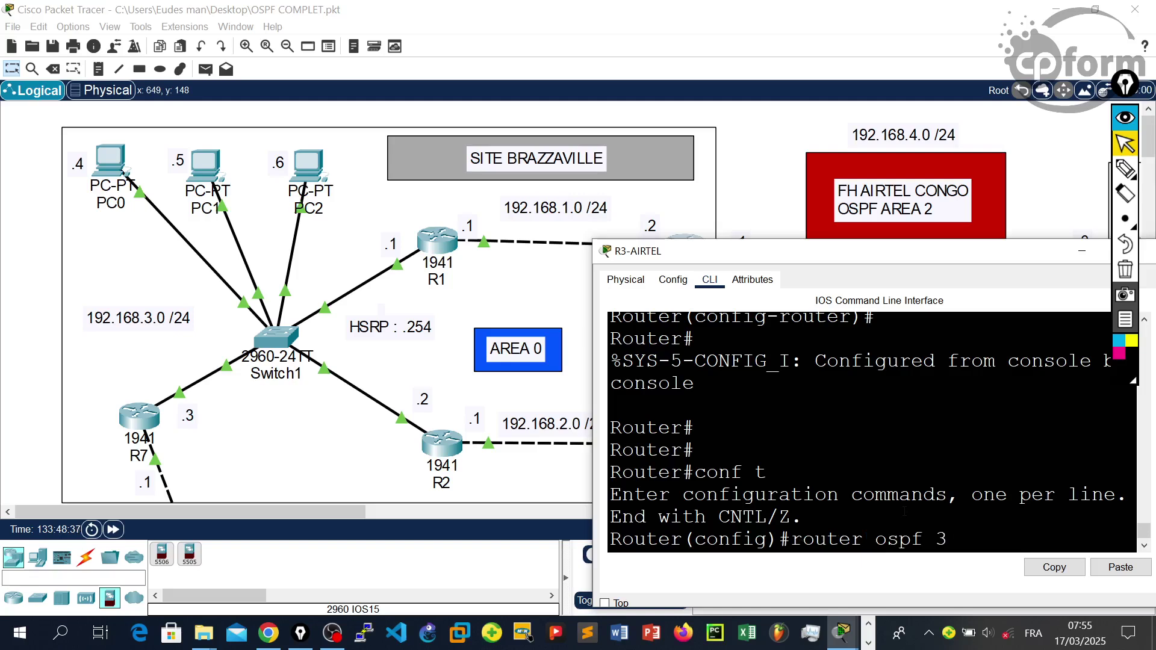
{"action": "key", "text": "Return"}
{"action": "key", "text": "Return"}
Set R3-AIRTEL's OSPF router ID to 3.3.3.3
{"action": "type", "text": "rou"}
{"action": "key", "text": "Tab"}
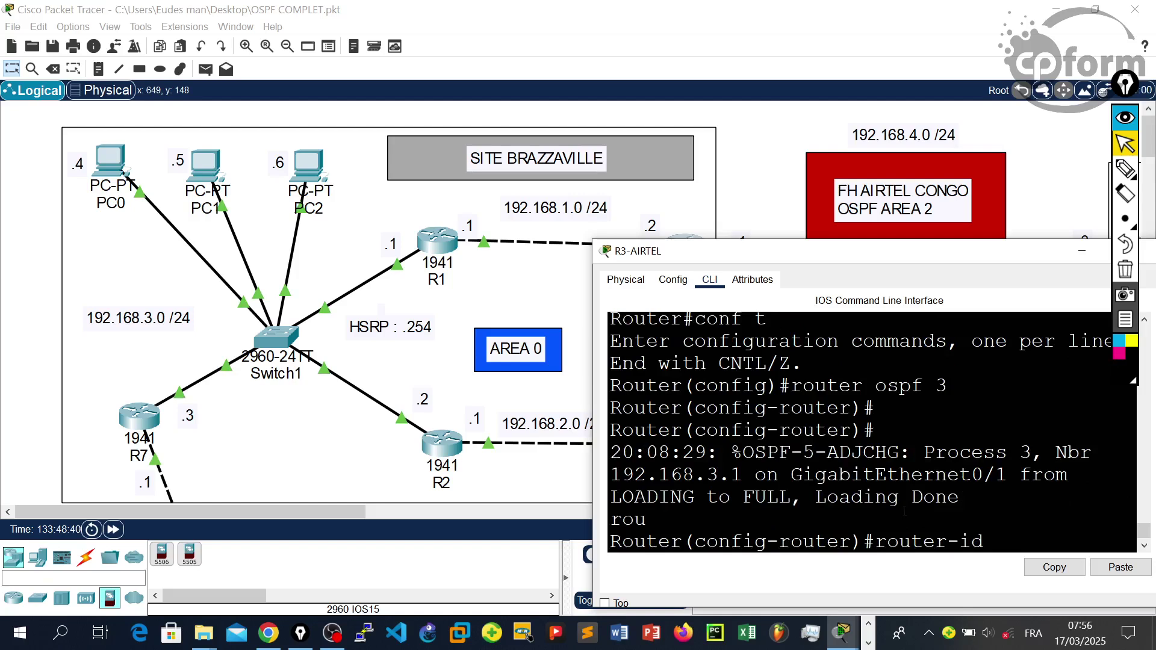
{"action": "type", "text": "3.3.3.3"}
{"action": "key", "text": "Return"}
{"action": "key", "text": "Return"}
{"action": "key", "text": "Return"}
Save R3-AIRTEL's running configuration with wr from privileged mode and close its window
{"action": "key", "text": "ctrl+z"}
{"action": "key", "text": "Return"}
{"action": "type", "text": "wr"}
{"action": "key", "text": "Return"}
{"action": "key", "text": "Return"}
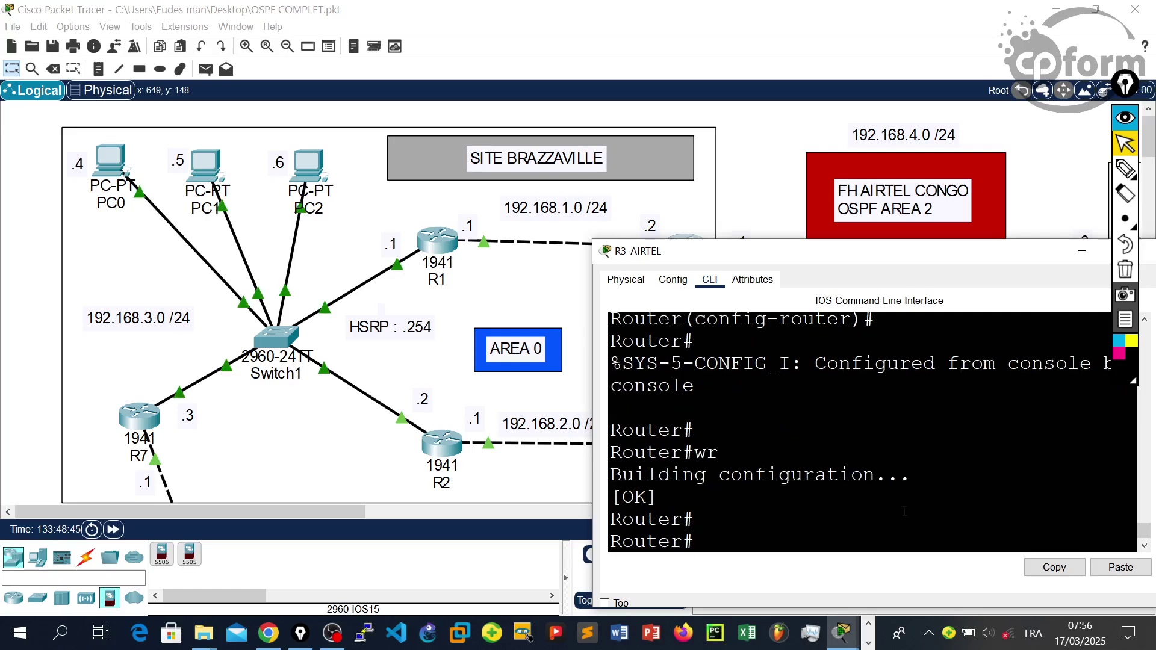
{"action": "left_click_drag", "start_coordinate": [705, 265], "coordinate": [396, 271]}
{"action": "left_click", "coordinate": [849, 259]}
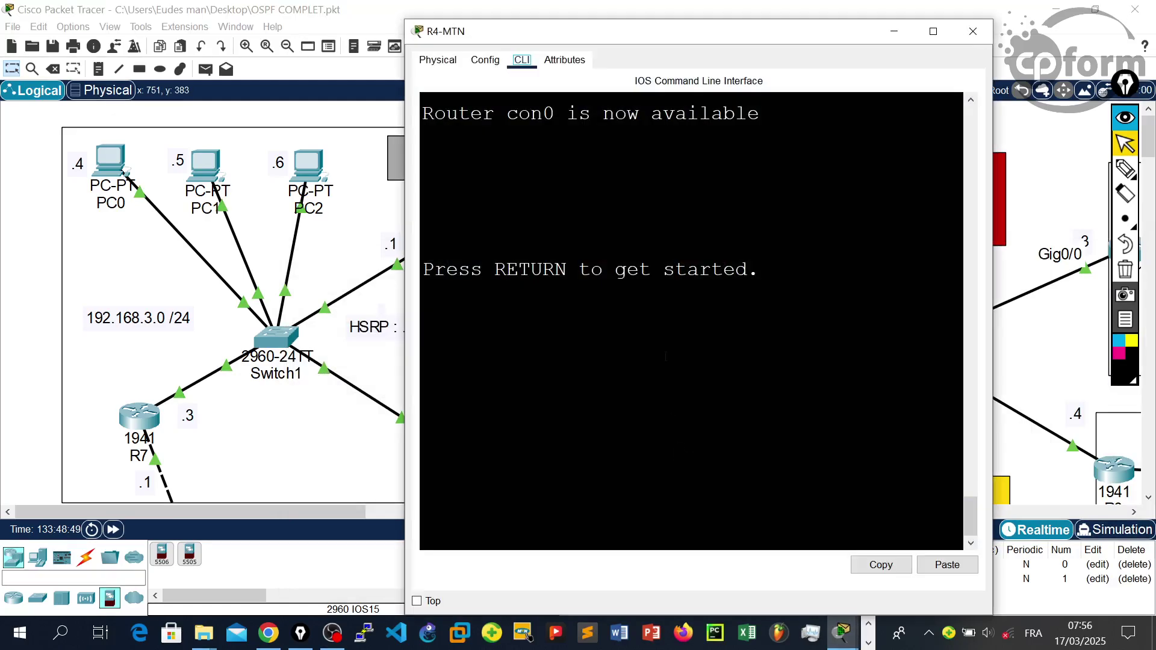
Wake R4-MTN's console, enable privileged mode and enter global configuration mode with conf t
{"action": "key", "text": "Return"}
{"action": "key", "text": "Return"}
{"action": "key", "text": "Return"}
{"action": "key", "text": "Return"}
{"action": "type", "text": "en"}
{"action": "key", "text": "Return"}
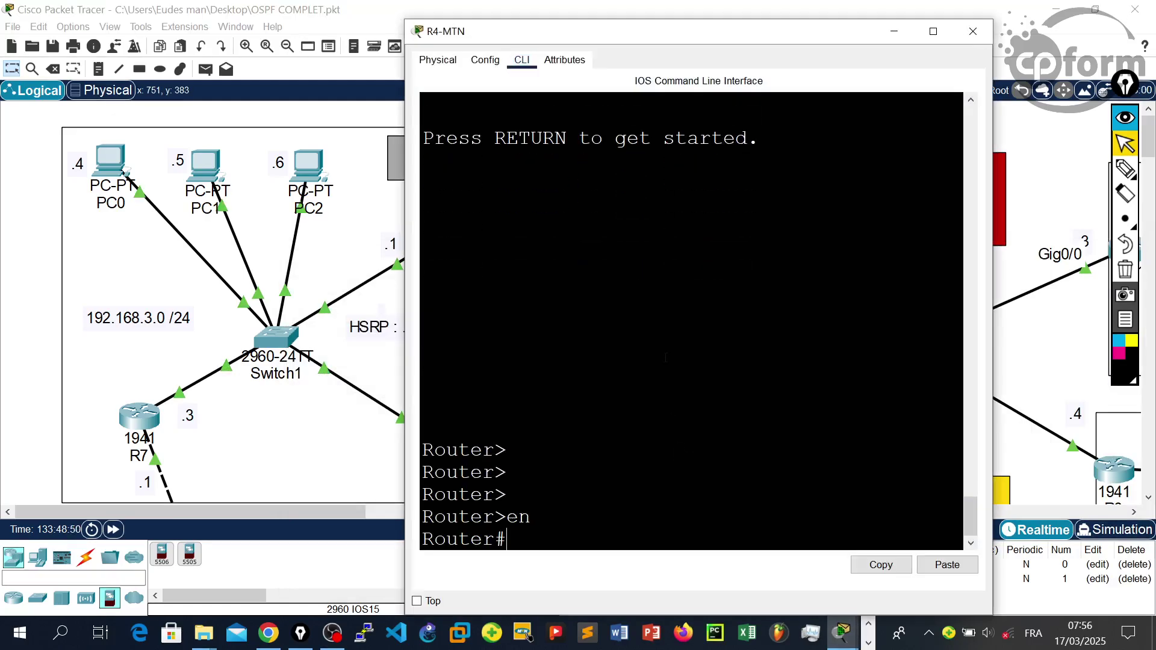
{"action": "type", "text": "conf t"}
{"action": "key", "text": "Return"}
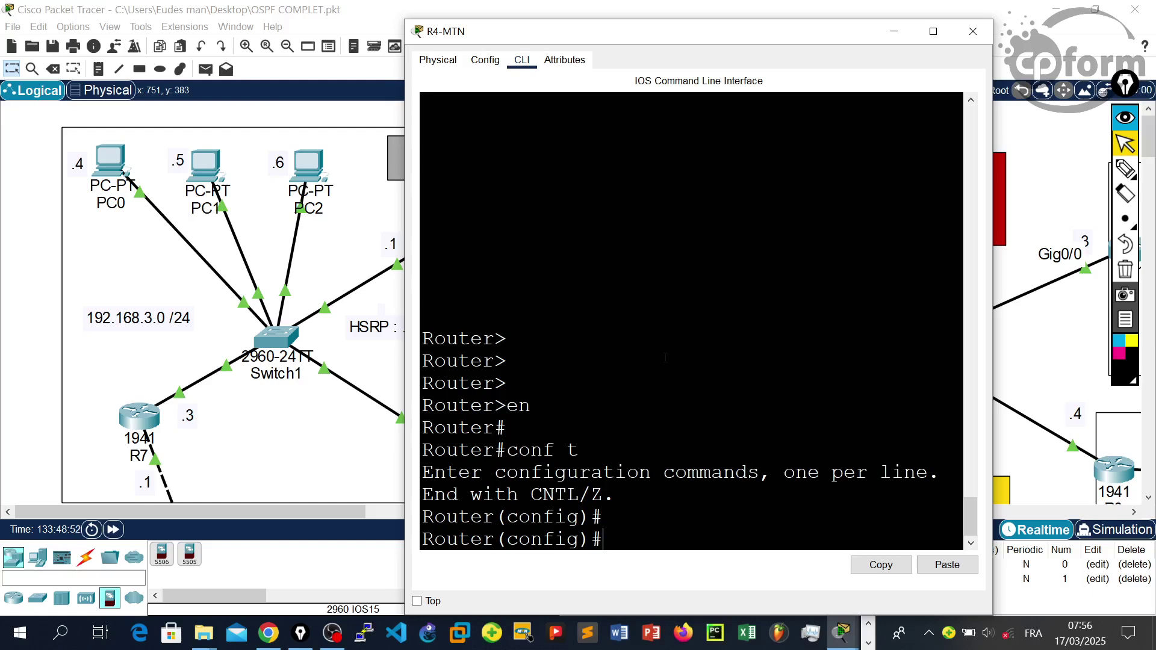
{"action": "key", "text": "Return"}
Start OSPF process 4 on R4-MTN
{"action": "type", "text": "rou"}
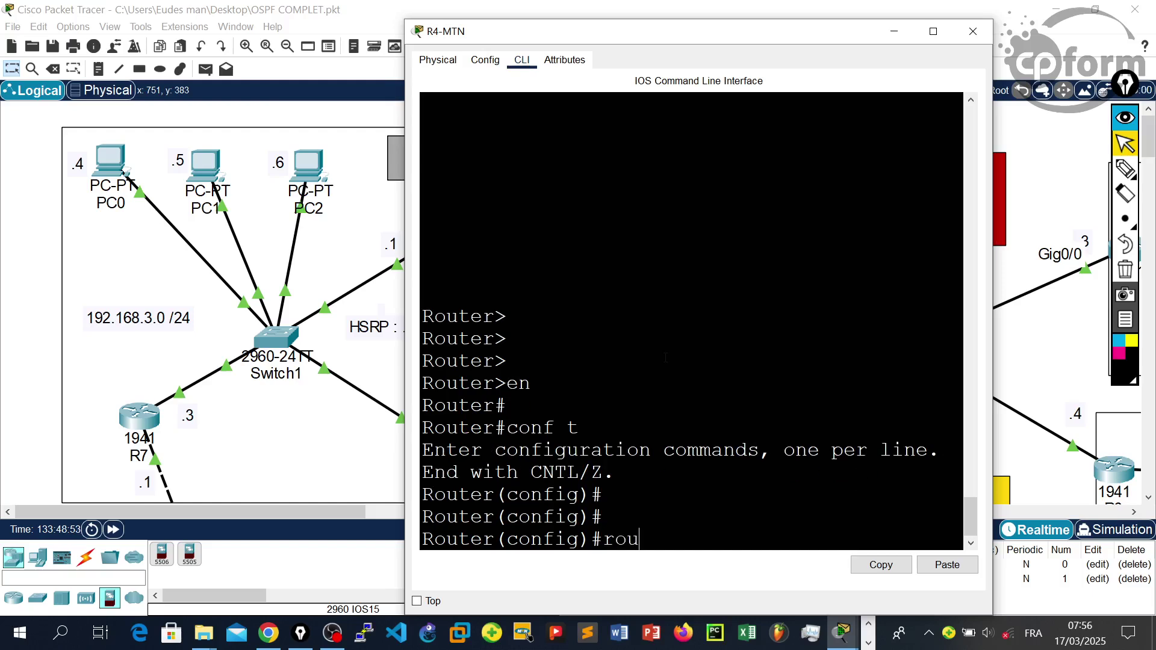
{"action": "key", "text": "Tab"}
{"action": "type", "text": "o"}
{"action": "key", "text": "Tab"}
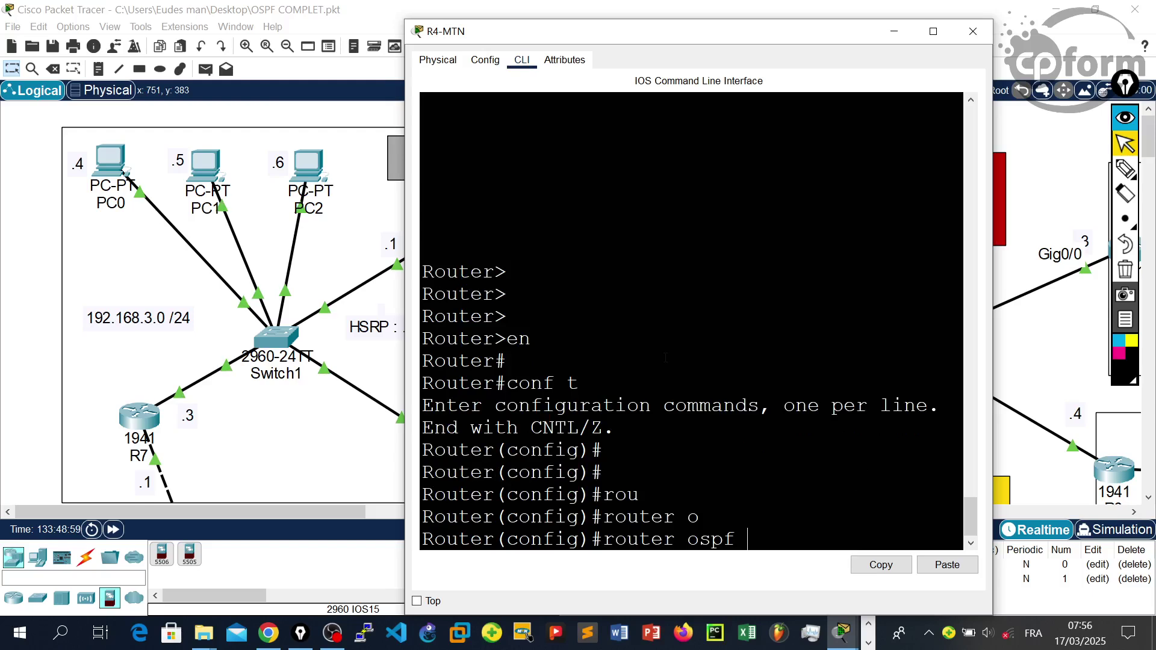
{"action": "type", "text": "4"}
{"action": "key", "text": "Return"}
{"action": "key", "text": "Return"}
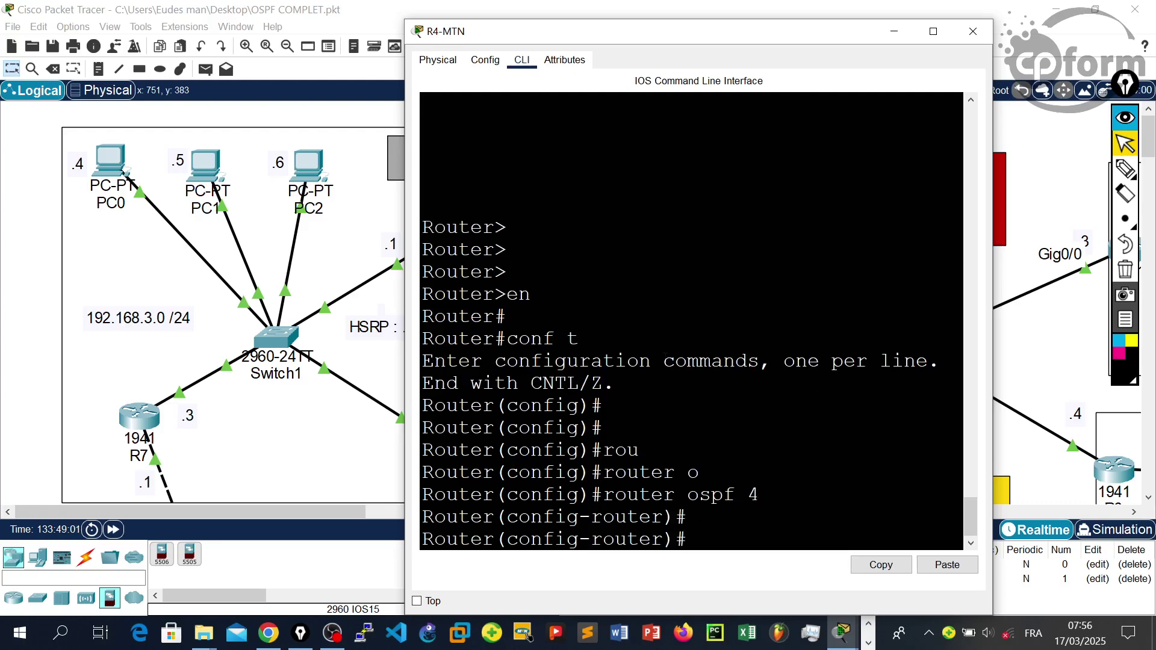
Advertise R4-MTN's interface 192.168.2.2 with wildcard 0.0.0.0 in OSPF area 0
{"action": "type", "text": "ne"}
{"action": "key", "text": "Tab"}
{"action": "type", "text": "t"}
{"action": "key", "text": "Tab"}
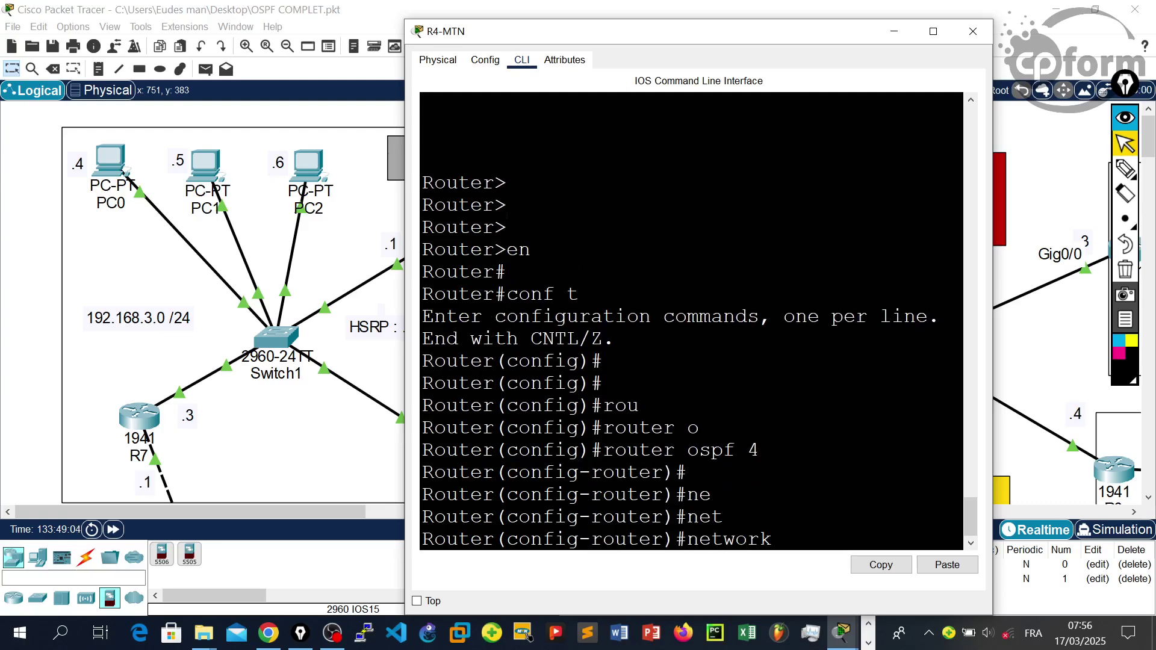
{"action": "left_click_drag", "start_coordinate": [547, 34], "coordinate": [769, 14]}
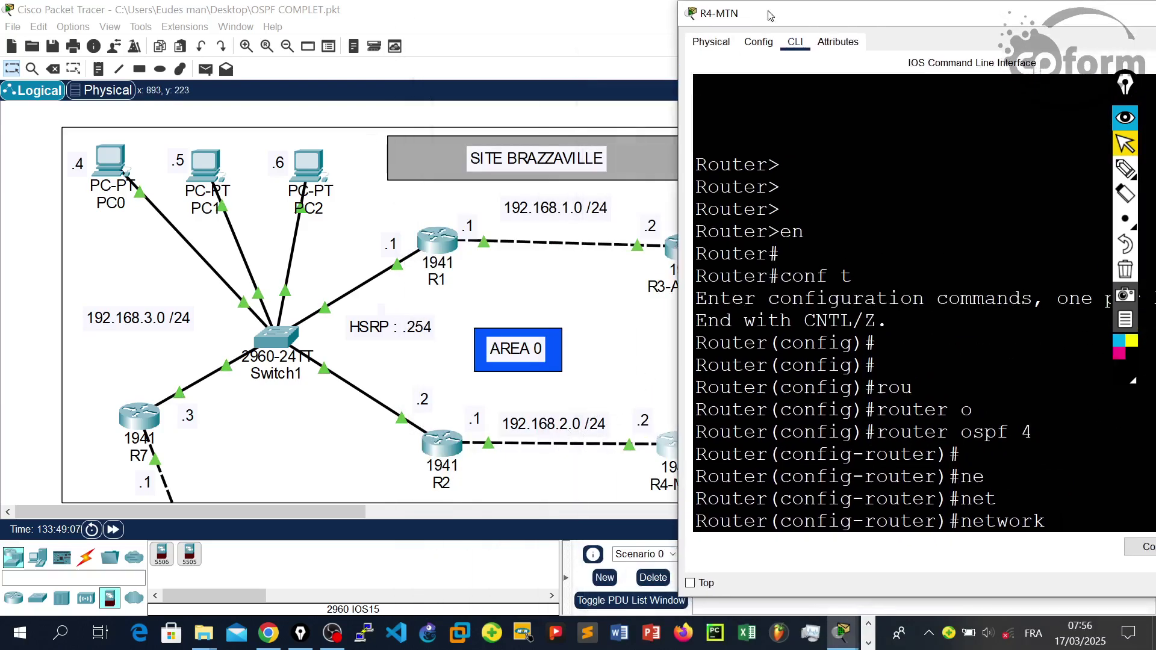
{"action": "type", "text": "192.168.2"}
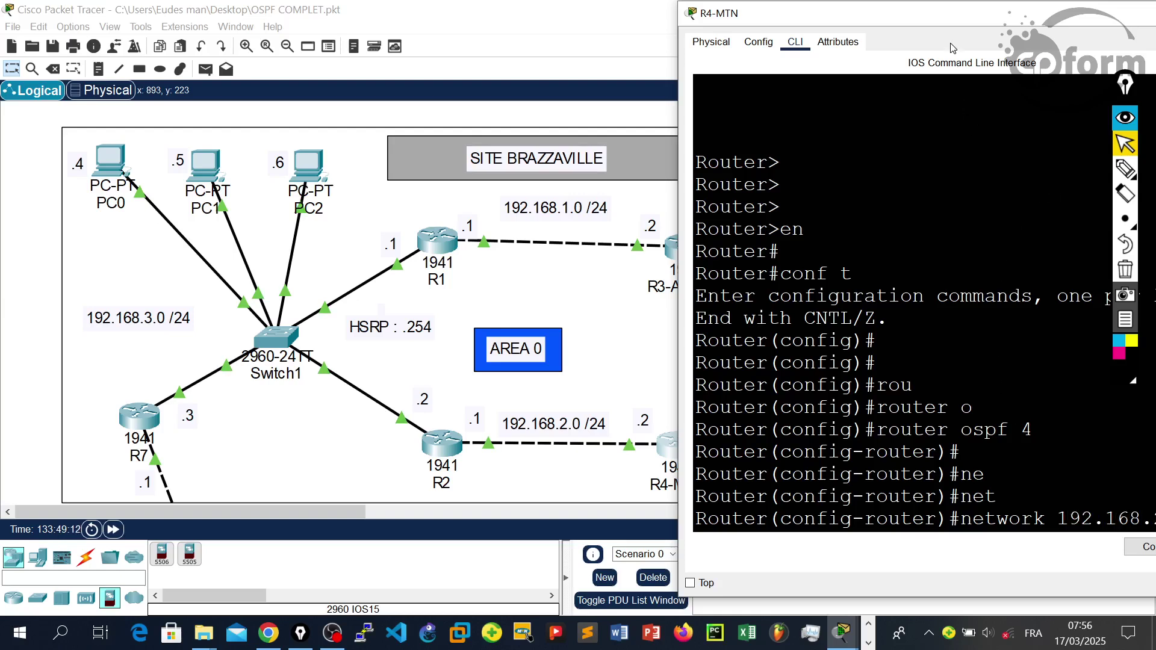
{"action": "left_click_drag", "start_coordinate": [953, 10], "coordinate": [802, 19]}
{"action": "left_click_drag", "start_coordinate": [990, 453], "coordinate": [989, 444]}
{"action": "type", "text": ".2 0.0.0."}
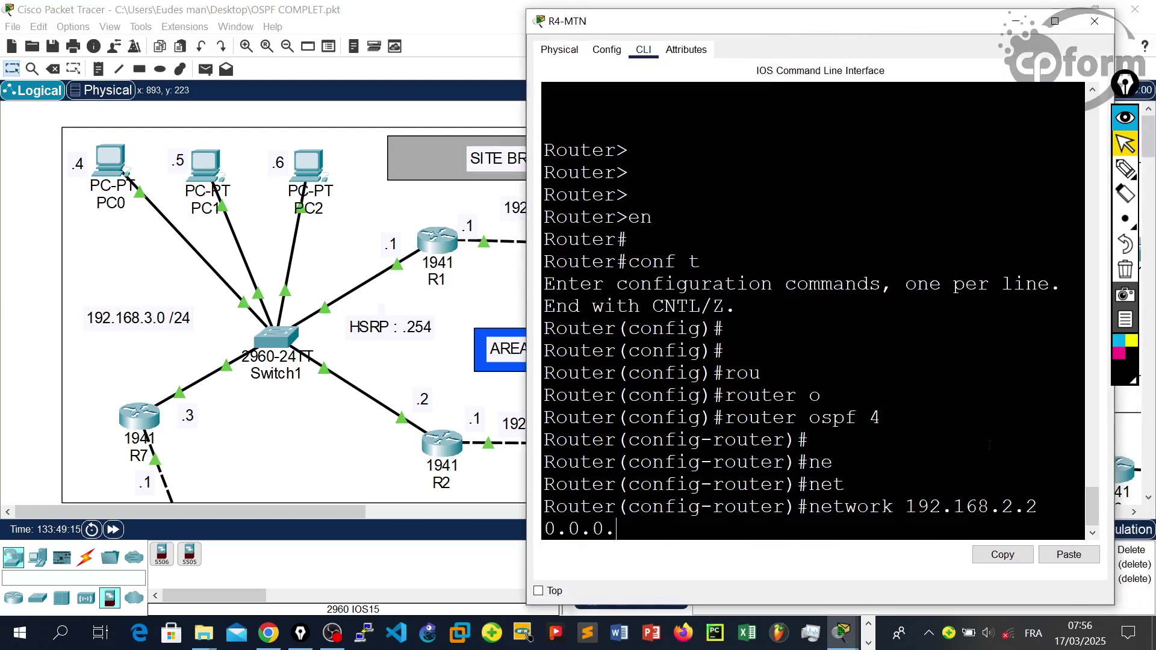
{"action": "type", "text": "0 ar"}
{"action": "key", "text": "Tab"}
{"action": "type", "text": "0"}
{"action": "key", "text": "Return"}
{"action": "key", "text": "Return"}
{"action": "key", "text": "Return"}
{"action": "key", "text": "Return"}
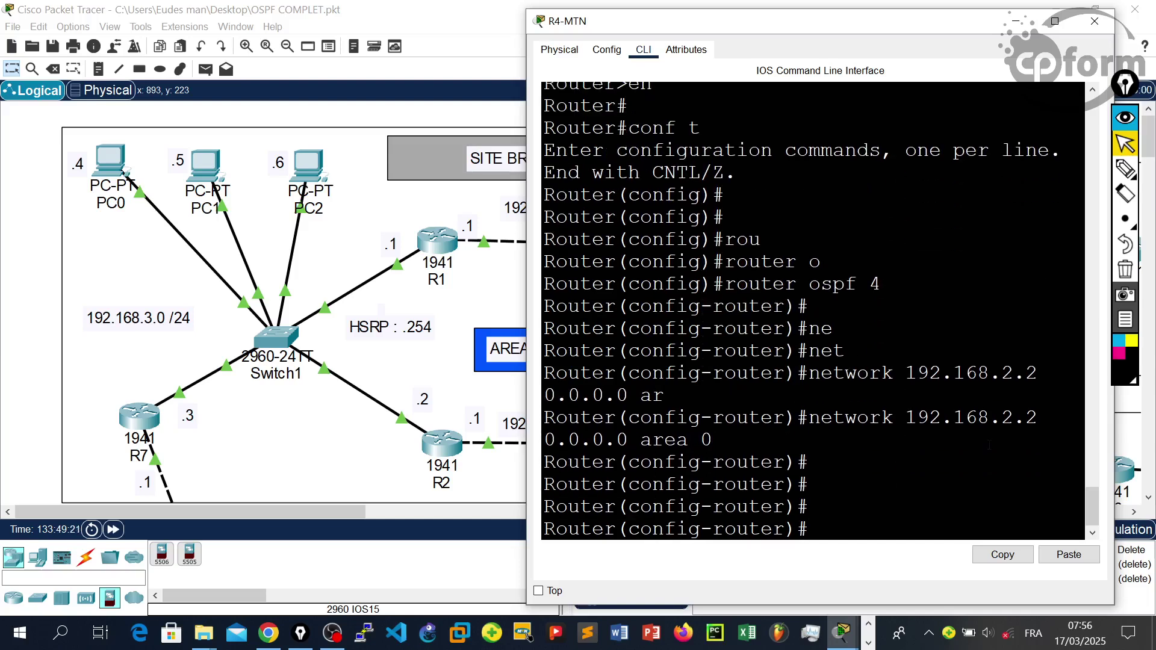
Leave R4-MTN's OSPF configuration for privileged mode, rerun conf t and re-enter OSPF process 4
{"action": "key", "text": "ctrl+z"}
{"action": "key", "text": "Return"}
{"action": "key", "text": "Return"}
{"action": "key", "text": "Return"}
{"action": "key", "text": "Up"}
{"action": "key", "text": "Up"}
{"action": "key", "text": "Down"}
{"action": "key", "text": "Return"}
{"action": "key", "text": "Up"}
{"action": "key", "text": "Up"}
{"action": "key", "text": "Return"}
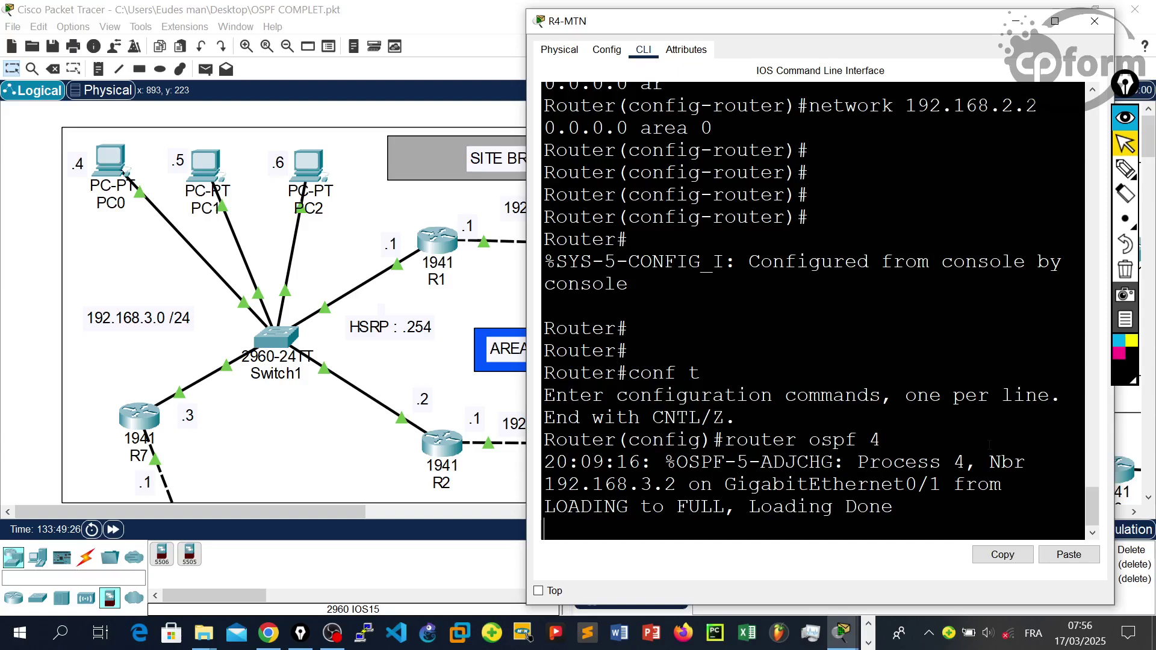
{"action": "key", "text": "Return"}
{"action": "key", "text": "Up"}
{"action": "key", "text": "Up"}
{"action": "key", "text": "Down"}
{"action": "key", "text": "BackSpace"}
{"action": "key", "text": "BackSpace"}
{"action": "key", "text": "BackSpace"}
{"action": "key", "text": "BackSpace"}
{"action": "key", "text": "BackSpace"}
{"action": "key", "text": "BackSpace"}
{"action": "key", "text": "BackSpace"}
{"action": "key", "text": "BackSpace"}
{"action": "key", "text": "BackSpace"}
{"action": "key", "text": "BackSpace"}
{"action": "key", "text": "BackSpace"}
{"action": "key", "text": "BackSpace"}
{"action": "key", "text": "BackSpace"}
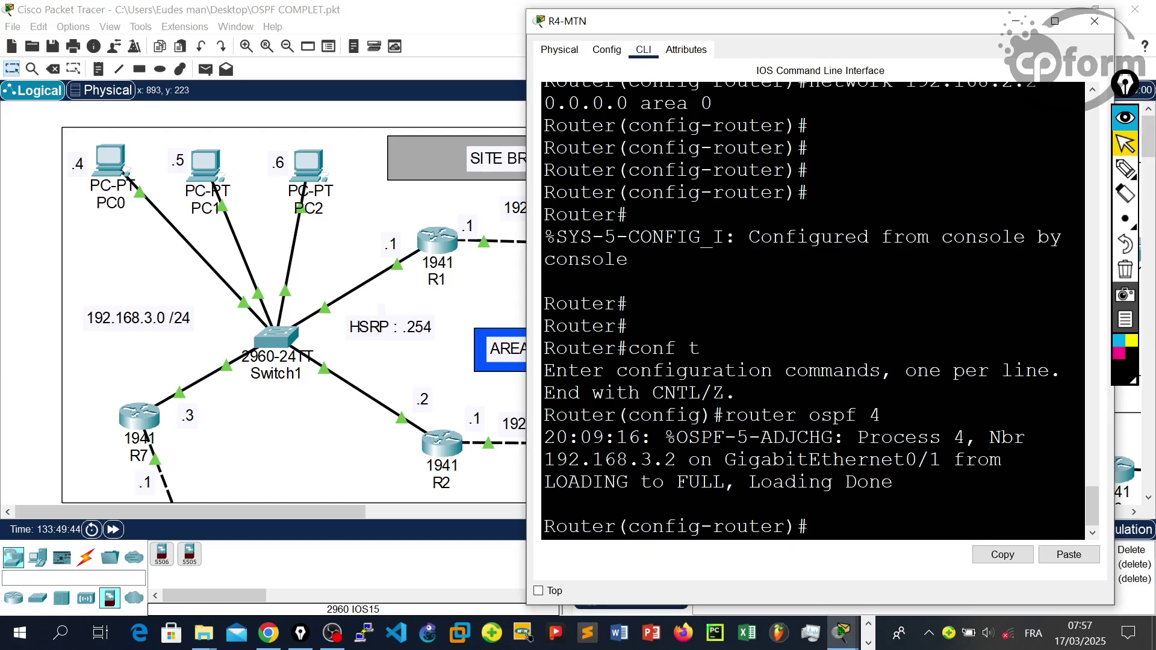
Set R4-MTN's OSPF router ID to 4.4.4.4
{"action": "type", "text": "rou"}
{"action": "key", "text": "Tab"}
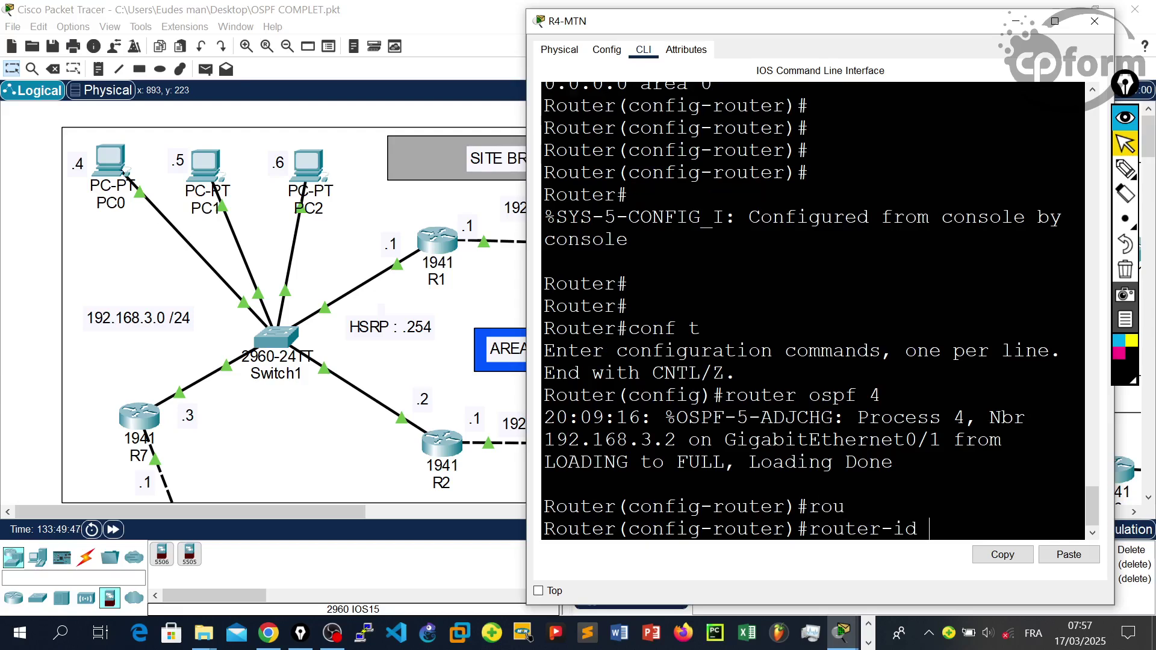
{"action": "type", "text": "4.4.4.4"}
{"action": "key", "text": "Return"}
{"action": "key", "text": "Return"}
{"action": "key", "text": "Return"}
{"action": "key", "text": "Return"}
{"action": "key", "text": "Return"}
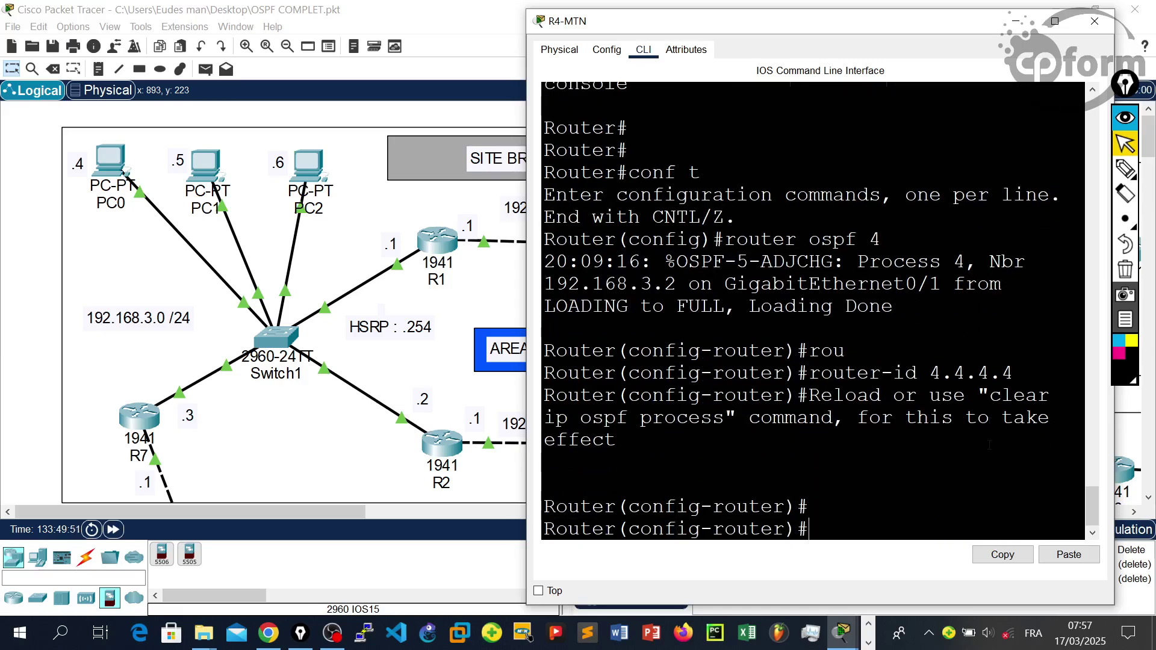
Save R4-MTN's running configuration with wr from privileged mode and close its window
{"action": "key", "text": "ctrl+z"}
{"action": "key", "text": "Return"}
{"action": "key", "text": "Return"}
{"action": "type", "text": "wr"}
{"action": "key", "text": "Return"}
{"action": "key", "text": "Return"}
{"action": "key", "text": "Return"}
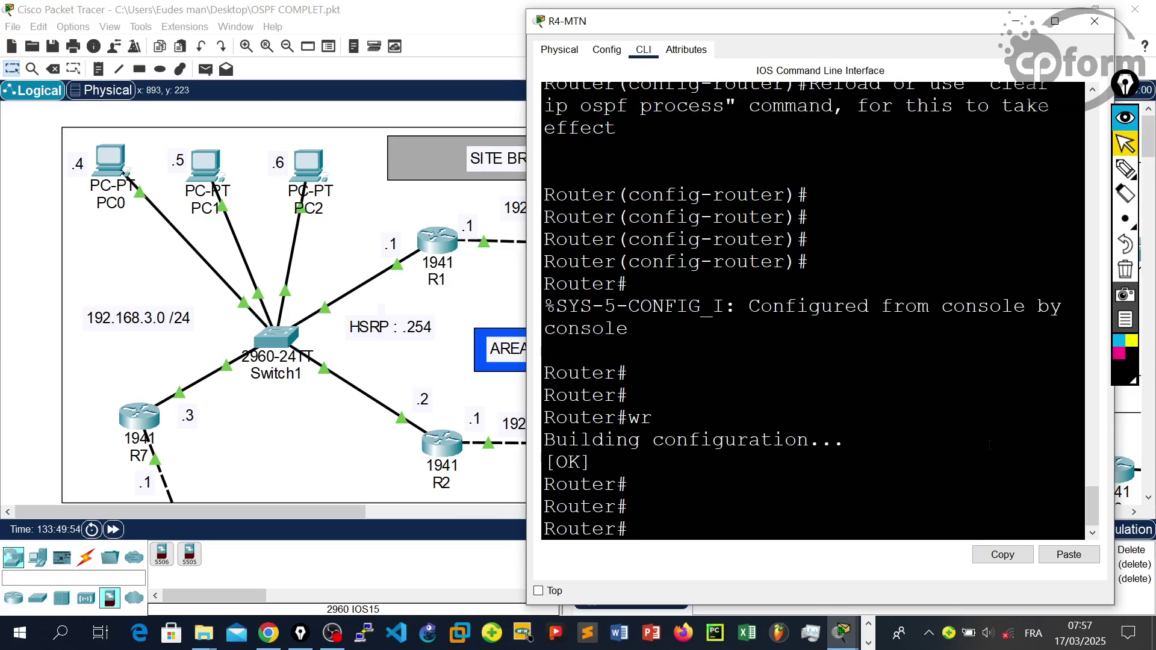
{"action": "left_click", "coordinate": [1095, 21]}
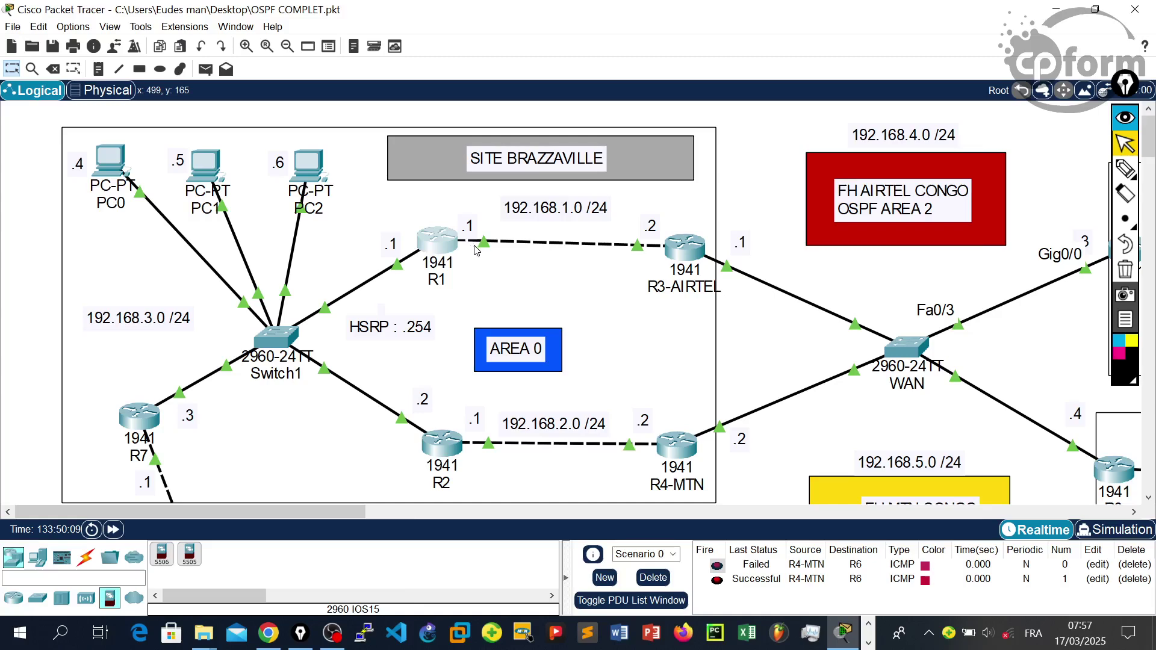
Open R1's console, maximize its window and bring up fresh privileged-mode prompts
{"action": "left_click", "coordinate": [452, 252]}
{"action": "left_click_drag", "start_coordinate": [663, 31], "coordinate": [485, 0]}
{"action": "left_click_drag", "start_coordinate": [235, 428], "coordinate": [568, 409]}
{"action": "key", "text": "Return"}
{"action": "key", "text": "Return"}
{"action": "key", "text": "Return"}
{"action": "key", "text": "Return"}
{"action": "key", "text": "Return"}
{"action": "key", "text": "Return"}
{"action": "key", "text": "Return"}
{"action": "key", "text": "Return"}
{"action": "key", "text": "Return"}
{"action": "key", "text": "Return"}
{"action": "key", "text": "Return"}
{"action": "key", "text": "Return"}
{"action": "key", "text": "Return"}
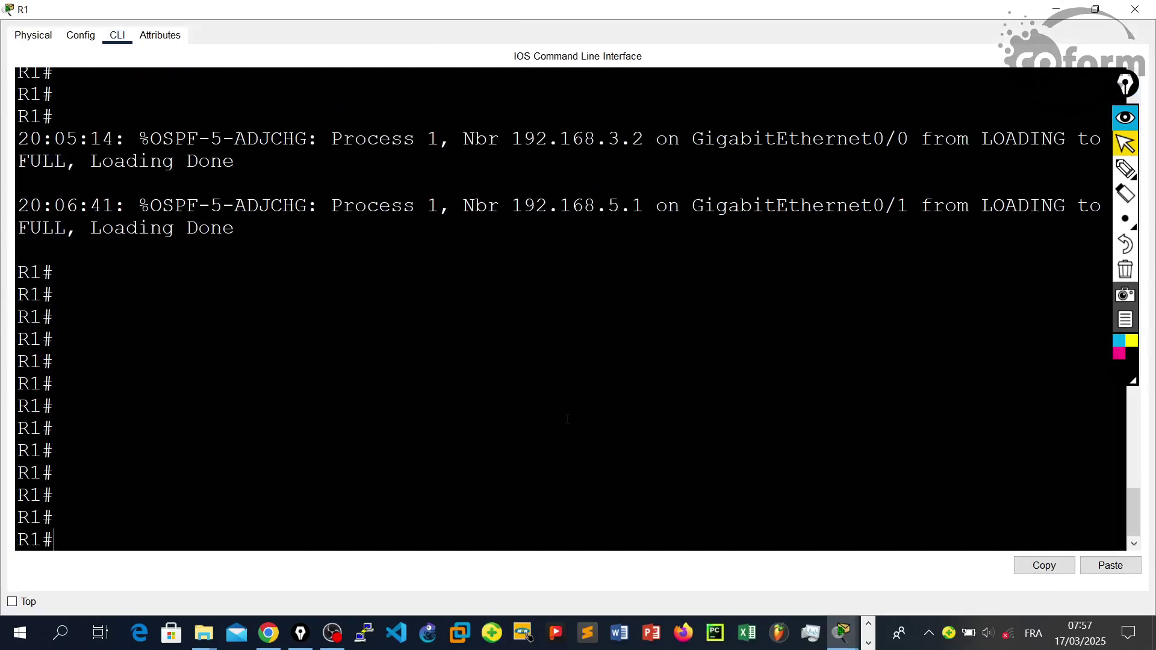
Display R1's routing table with show ip route to check the routes learned through OSPF
{"action": "type", "text": "sho"}
{"action": "key", "text": "Tab"}
{"action": "type", "text": "ip"}
{"action": "key", "text": "Tab"}
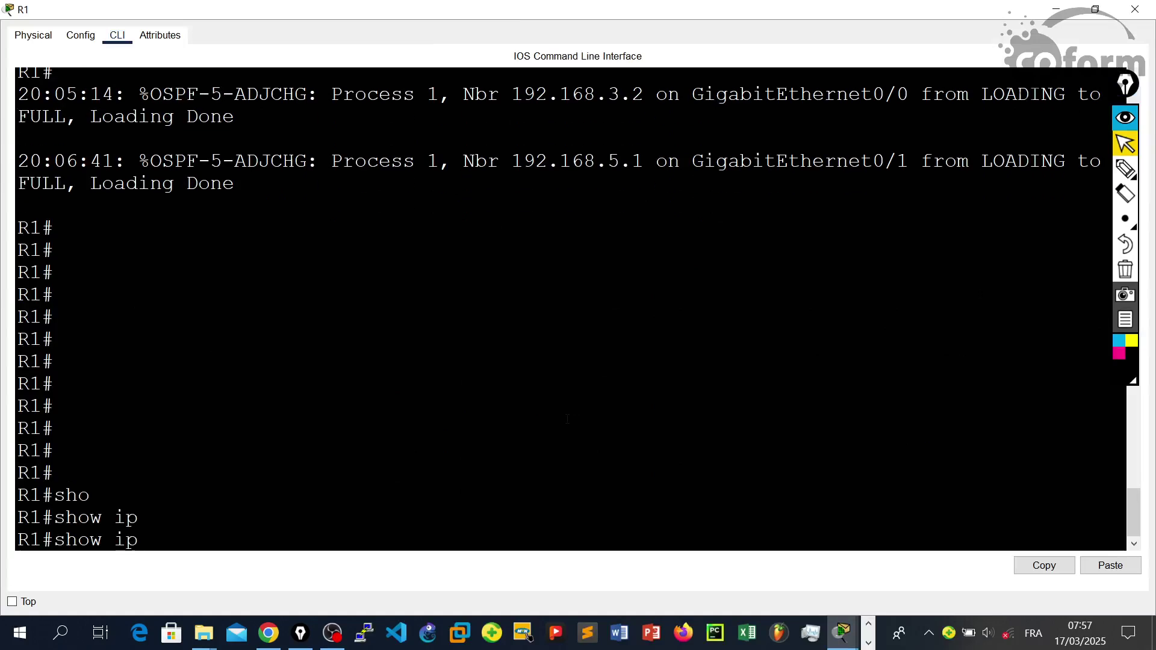
{"action": "type", "text": "rou"}
{"action": "key", "text": "Tab"}
{"action": "key", "text": "Return"}
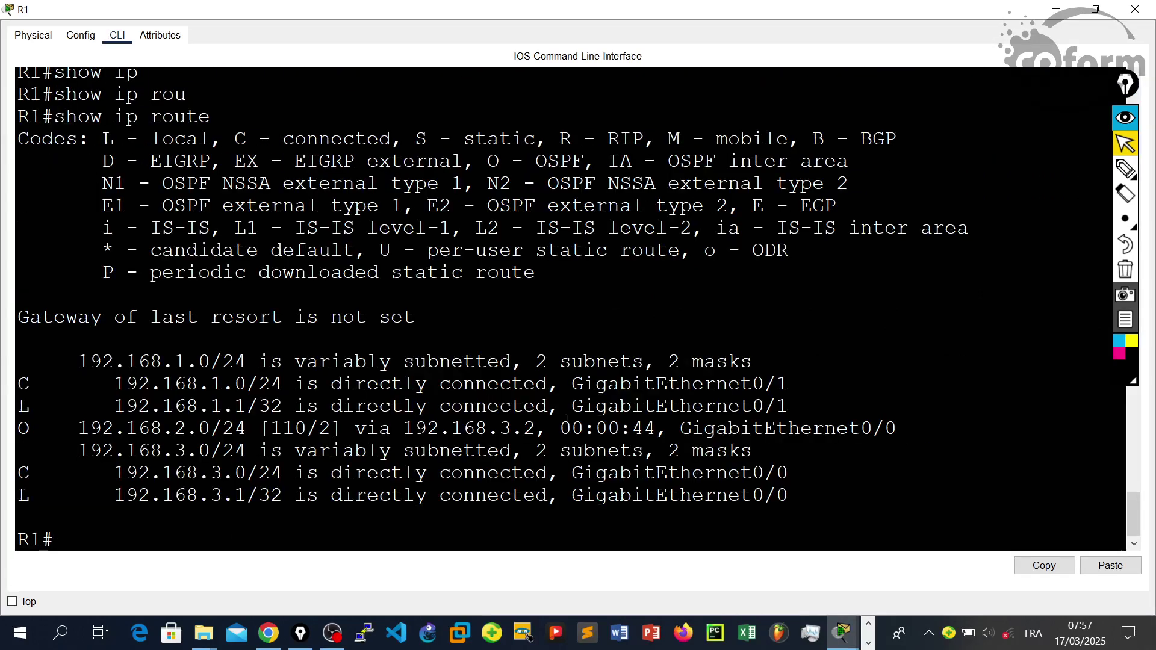
{"action": "key", "text": "Return"}
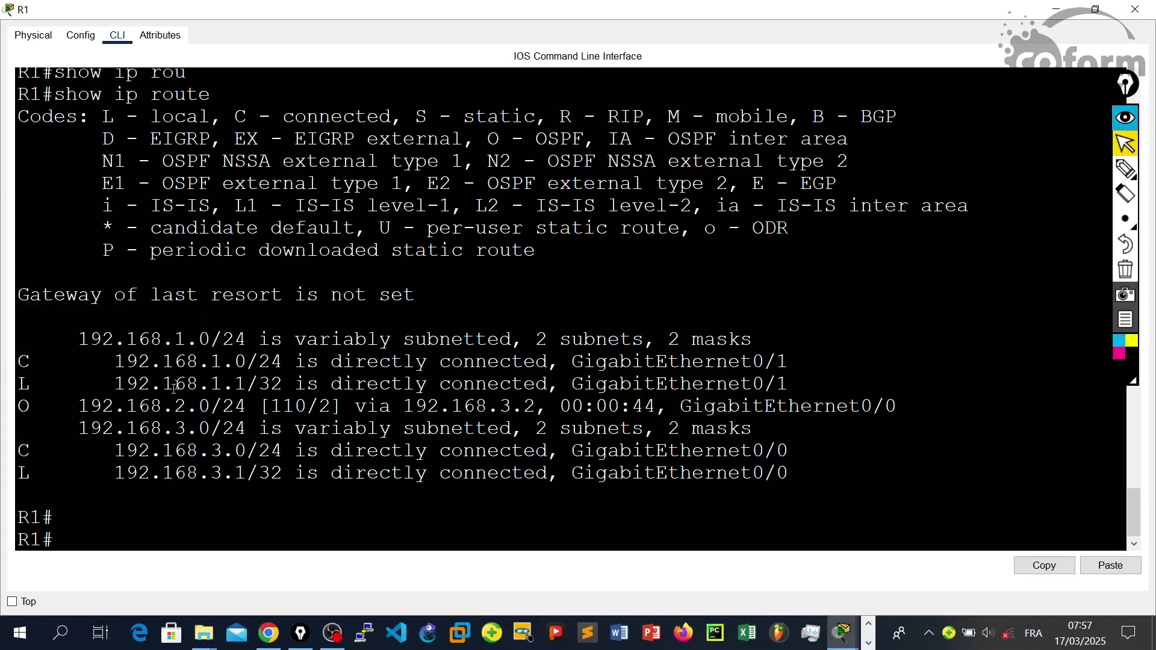
Highlight the OSPF-learned route's code in R1's routing table, and close R1's window
{"action": "left_click_drag", "start_coordinate": [78, 406], "coordinate": [11, 407]}
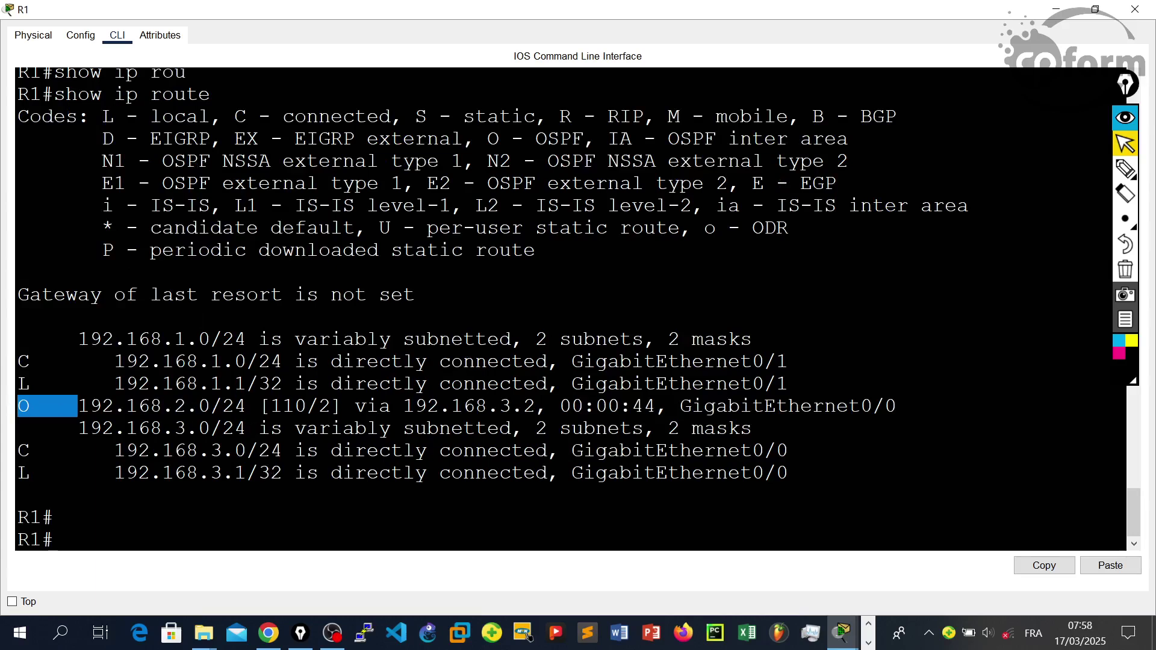
{"action": "double_click", "coordinate": [575, 7]}
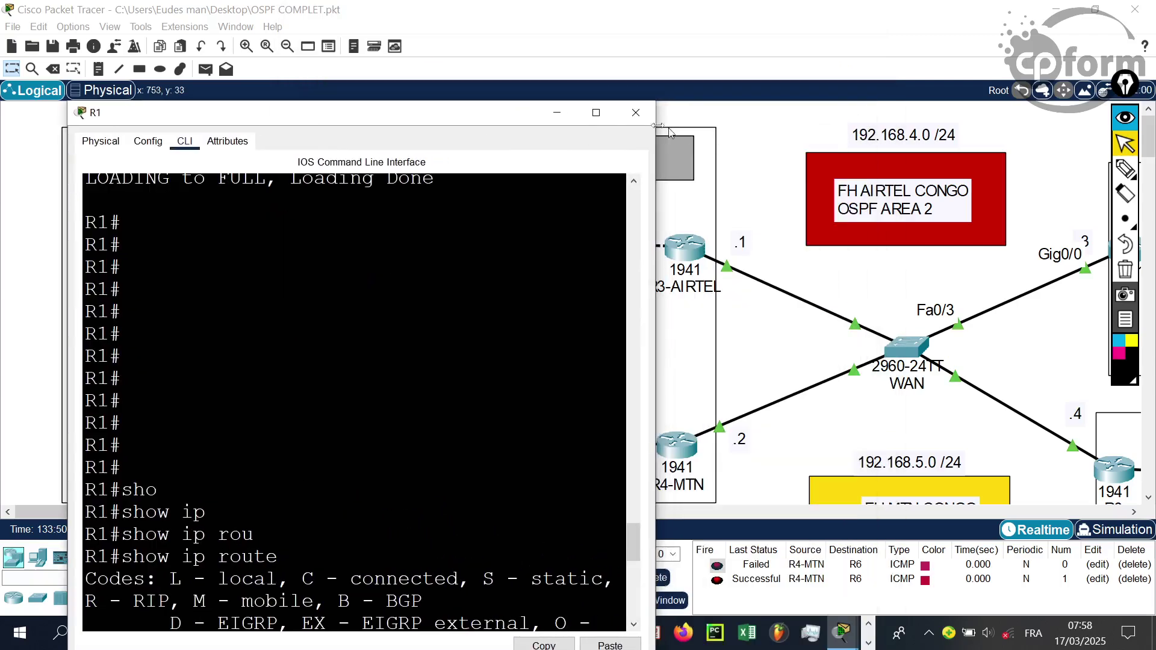
{"action": "left_click", "coordinate": [636, 113]}
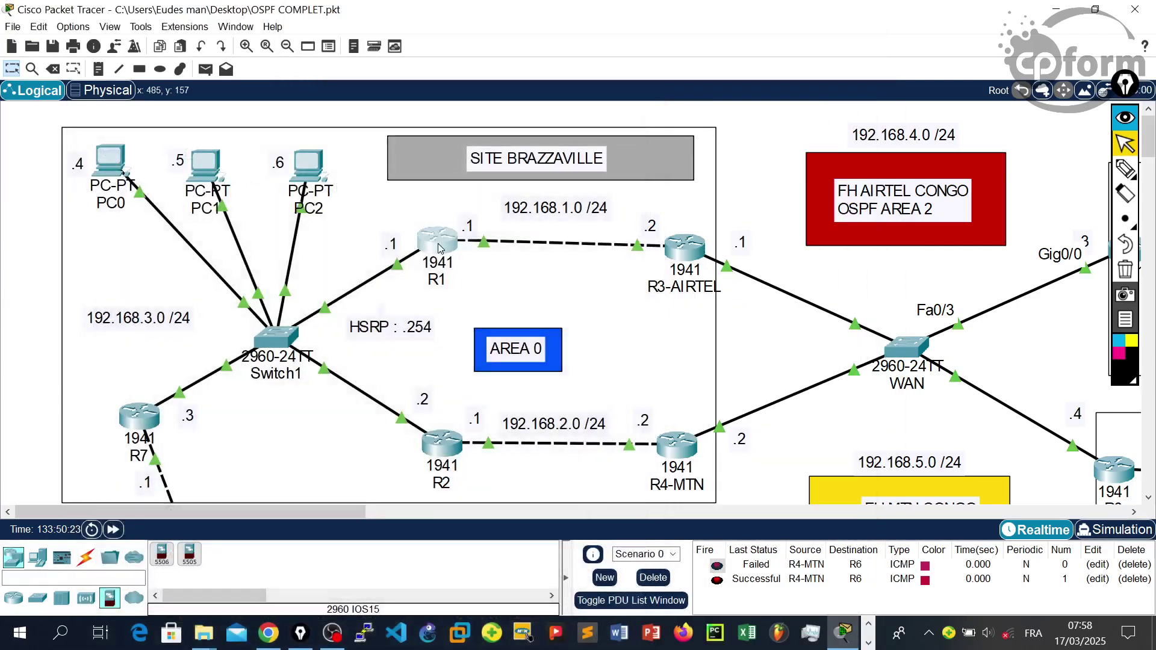
{"action": "left_click", "coordinate": [439, 246]}
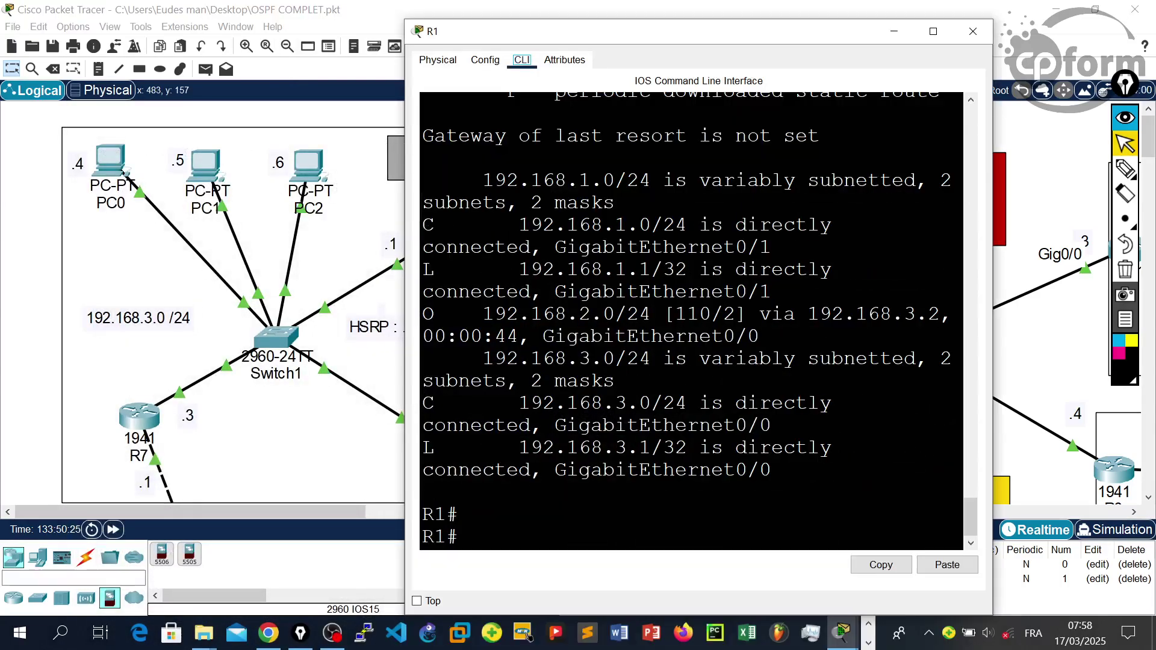
{"action": "left_click", "coordinate": [972, 31]}
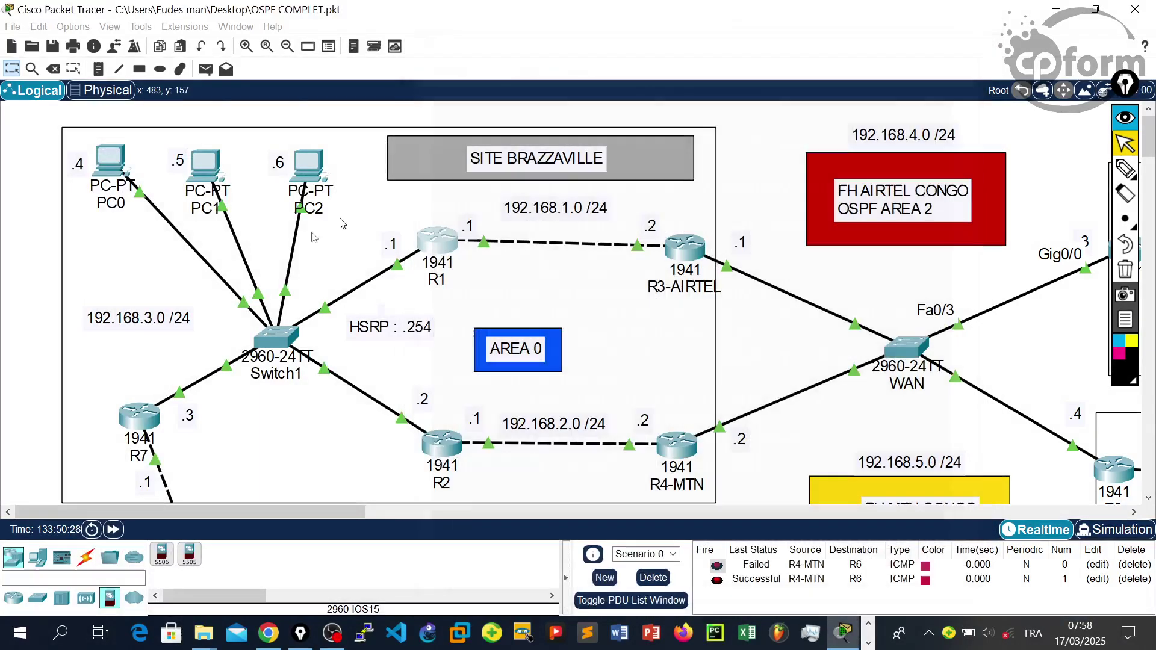
Open R7's console and enter privileged mode with en
{"action": "scroll", "coordinate": [164, 240], "scroll_direction": "down", "scroll_amount": 3}
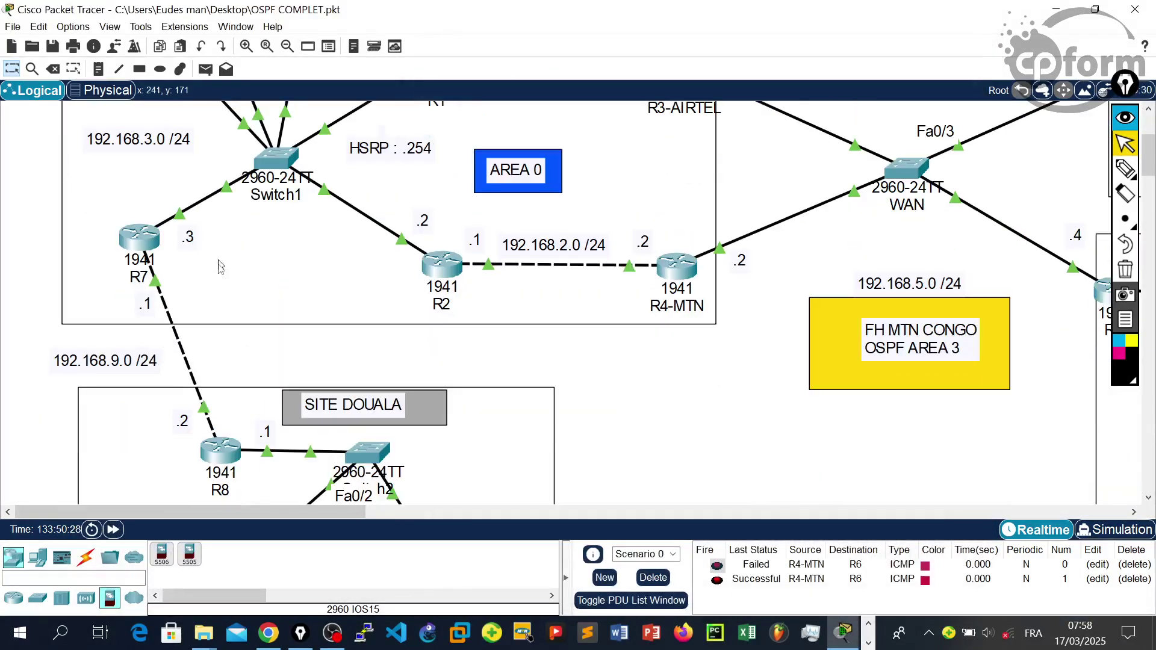
{"action": "left_click", "coordinate": [154, 241]}
{"action": "key", "text": "Return"}
{"action": "key", "text": "Return"}
{"action": "key", "text": "Return"}
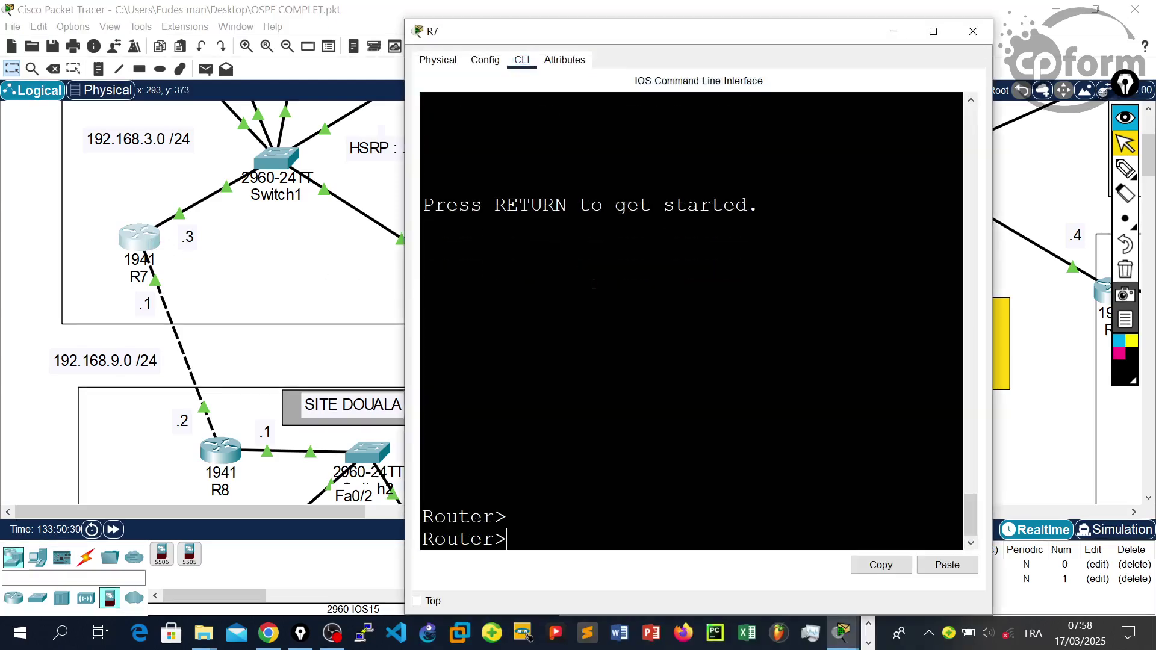
{"action": "scroll", "coordinate": [291, 279], "scroll_direction": "up", "scroll_amount": 1}
{"action": "scroll", "coordinate": [291, 278], "scroll_direction": "up", "scroll_amount": 2}
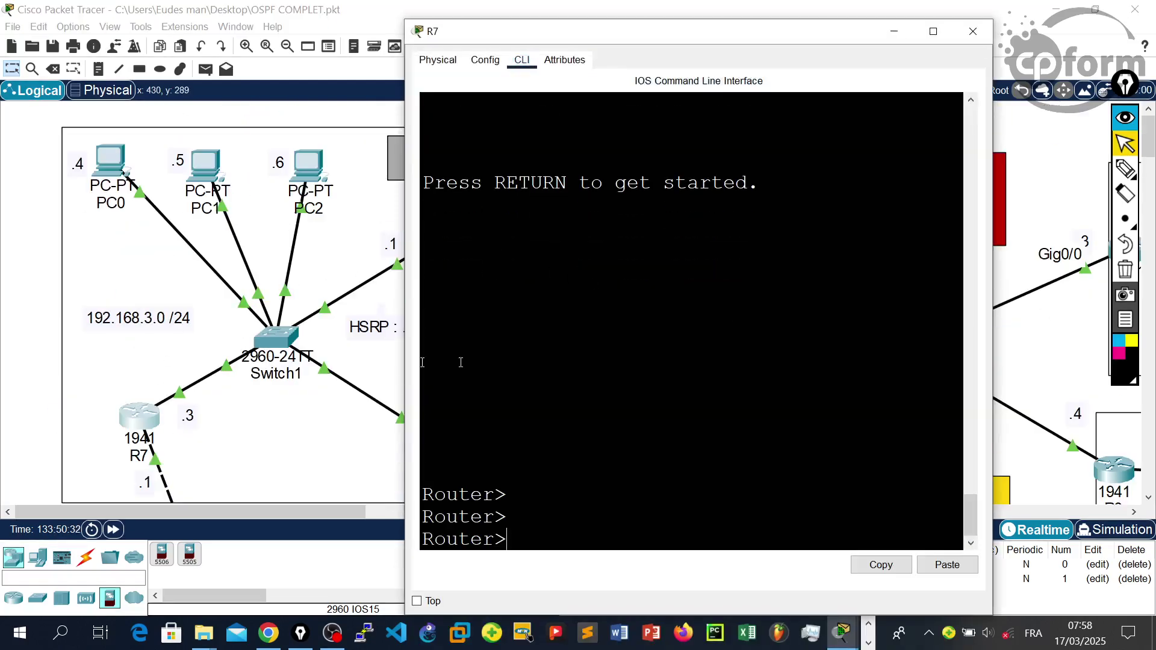
{"action": "key", "text": "Return"}
{"action": "type", "text": "en"}
{"action": "key", "text": "Return"}
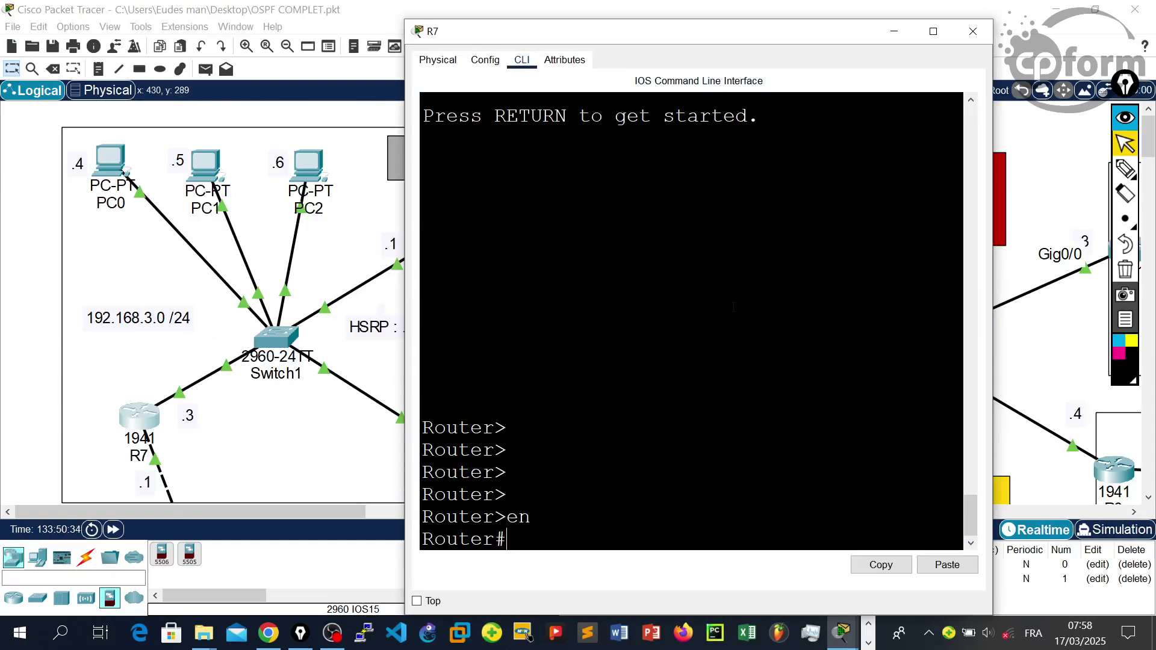
Enter global configuration mode on R7 with conf t and start OSPF process 7
{"action": "key", "text": "Return"}
{"action": "type", "text": "conf t"}
{"action": "key", "text": "Return"}
{"action": "key", "text": "Return"}
{"action": "key", "text": "Return"}
{"action": "key", "text": "Return"}
{"action": "type", "text": "mo"}
{"action": "key", "text": "BackSpace"}
{"action": "type", "text": "route"}
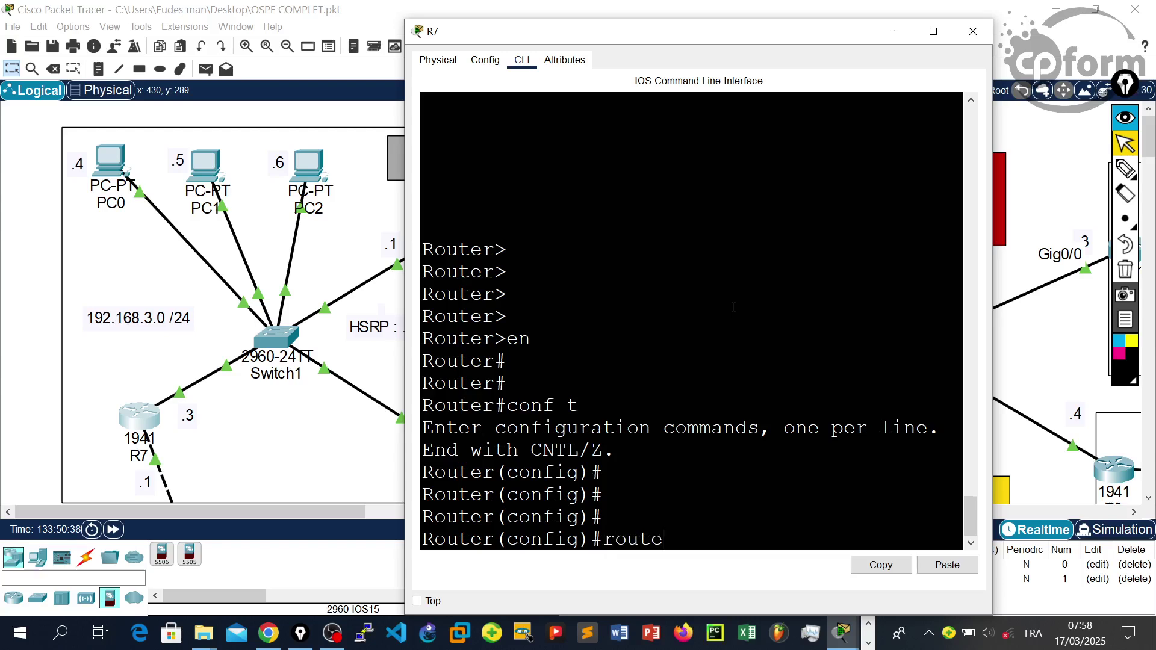
{"action": "key", "text": "Tab"}
{"action": "type", "text": "r 0"}
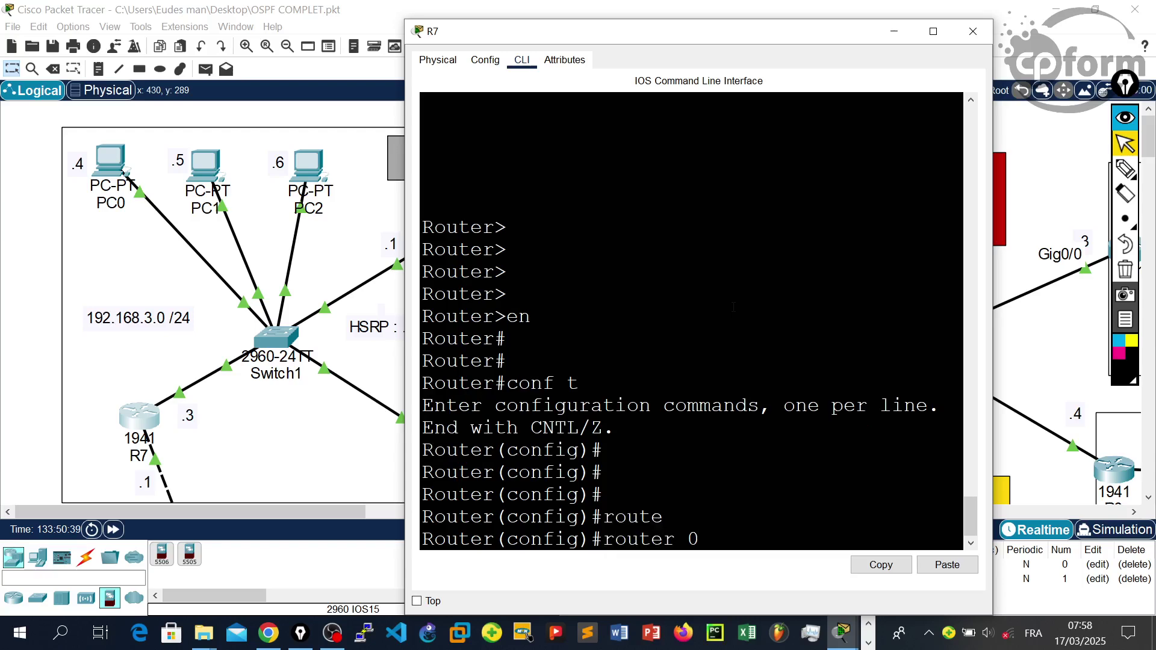
{"action": "type", "text": "o"}
{"action": "key", "text": "Tab"}
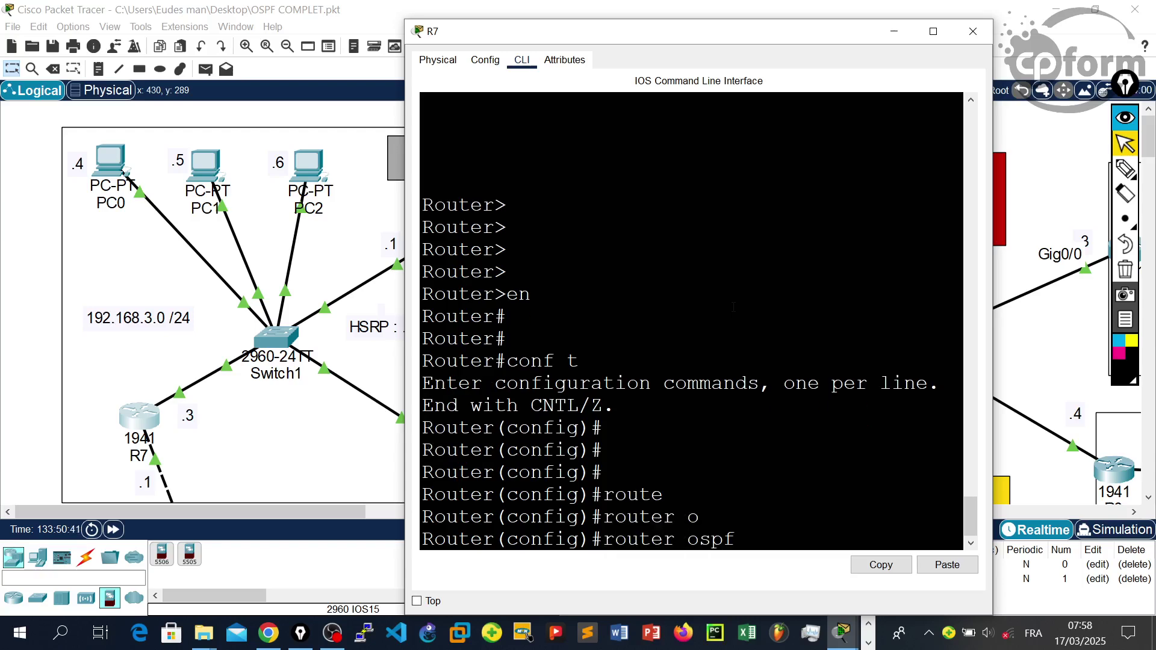
{"action": "type", "text": "7"}
{"action": "key", "text": "Return"}
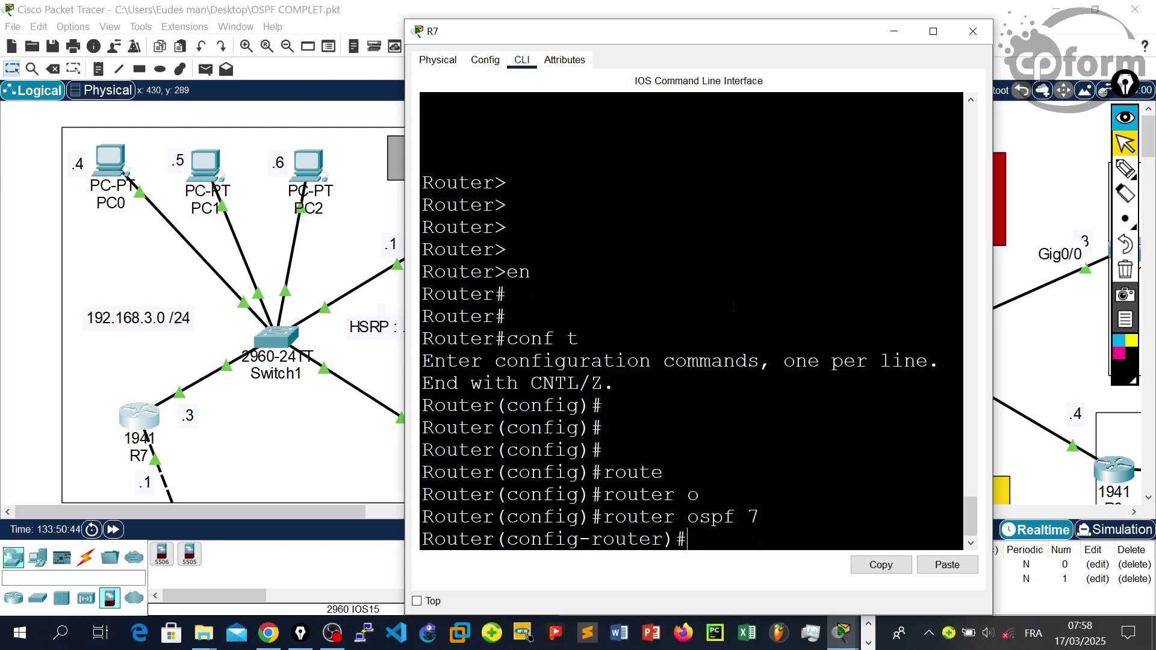
Advertise R7's interface 192.168.3.3 with wildcard mask 0.0.0.0 in OSPF area 0
{"action": "type", "text": "ne"}
{"action": "key", "text": "Tab"}
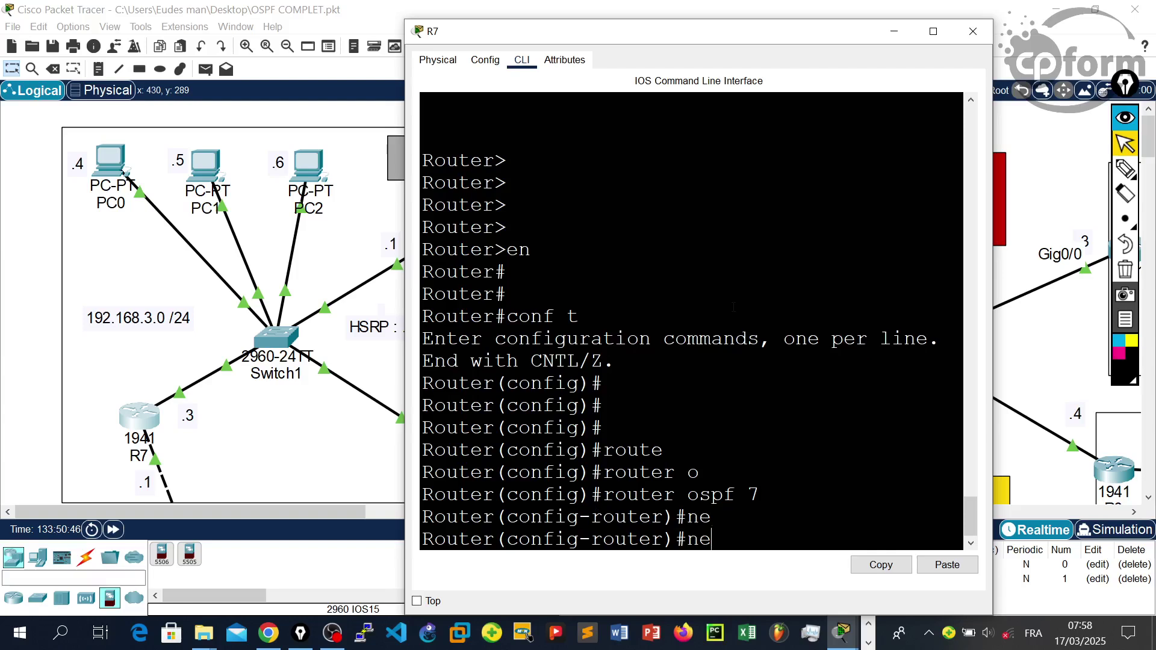
{"action": "type", "text": "t"}
{"action": "key", "text": "Tab"}
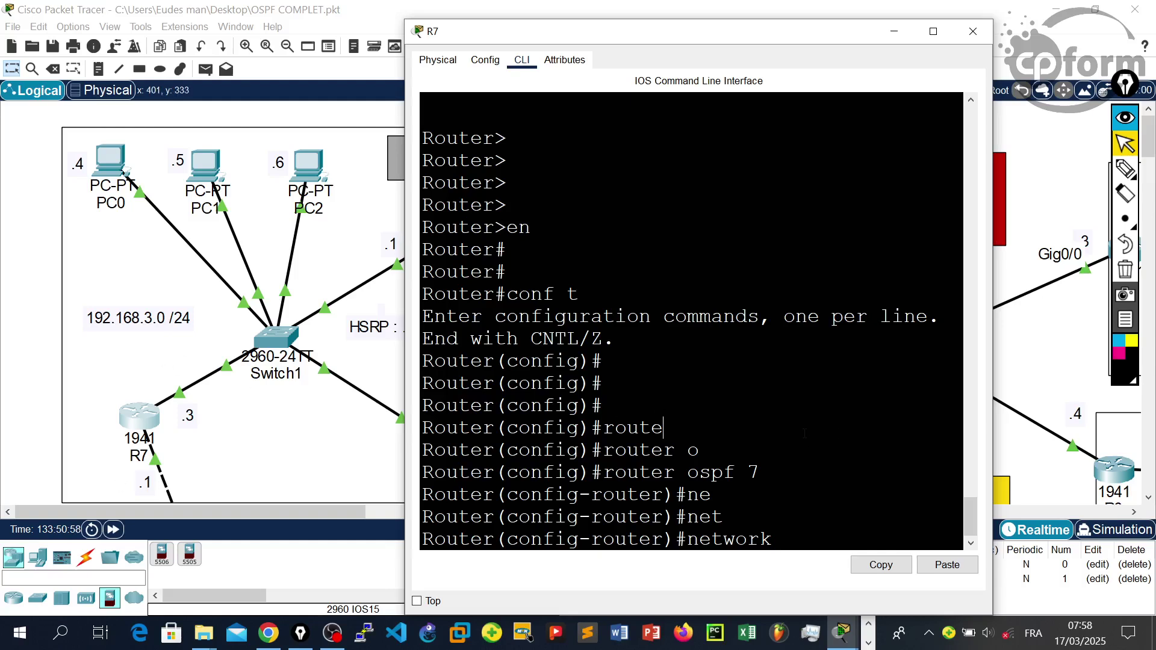
{"action": "type", "text": "192.168.3."}
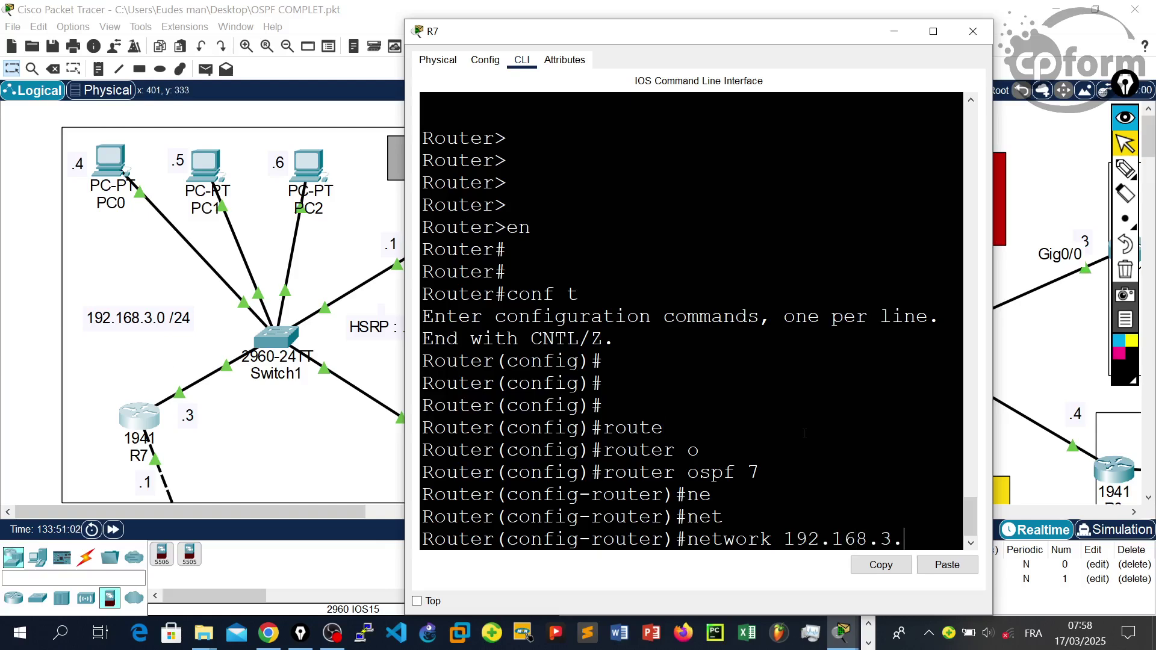
{"action": "type", "text": "3"}
{"action": "type", "text": " 0.0.0"}
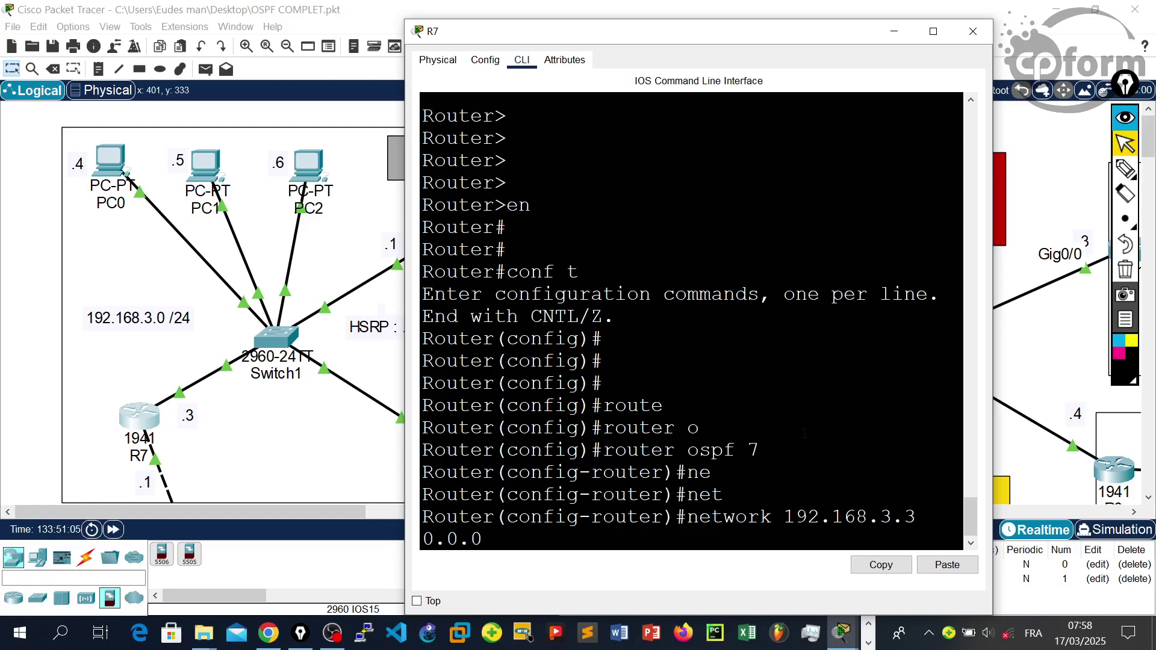
{"action": "type", "text": "00 ra"}
{"action": "key", "text": "Tab"}
{"action": "key", "text": "BackSpace"}
{"action": "key", "text": "BackSpace"}
{"action": "type", "text": "area"}
{"action": "key", "text": "Tab"}
{"action": "type", "text": "0"}
{"action": "key", "text": "Return"}
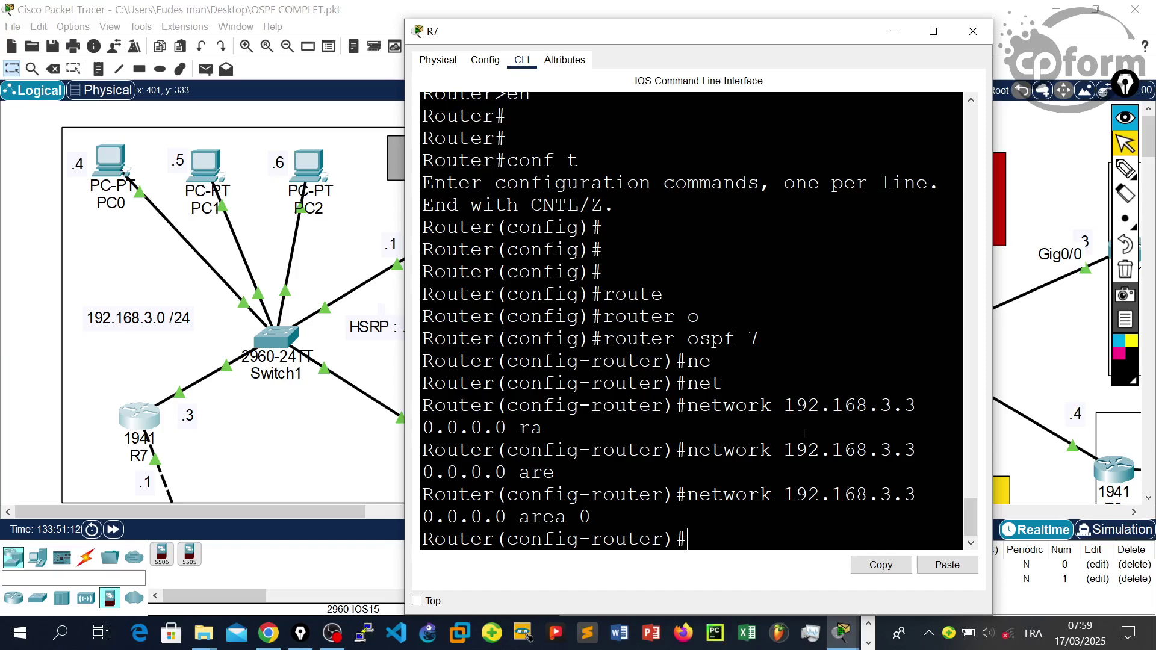
{"action": "key", "text": "Return"}
{"action": "key", "text": "Return"}
{"action": "key", "text": "Return"}
{"action": "key", "text": "Return"}
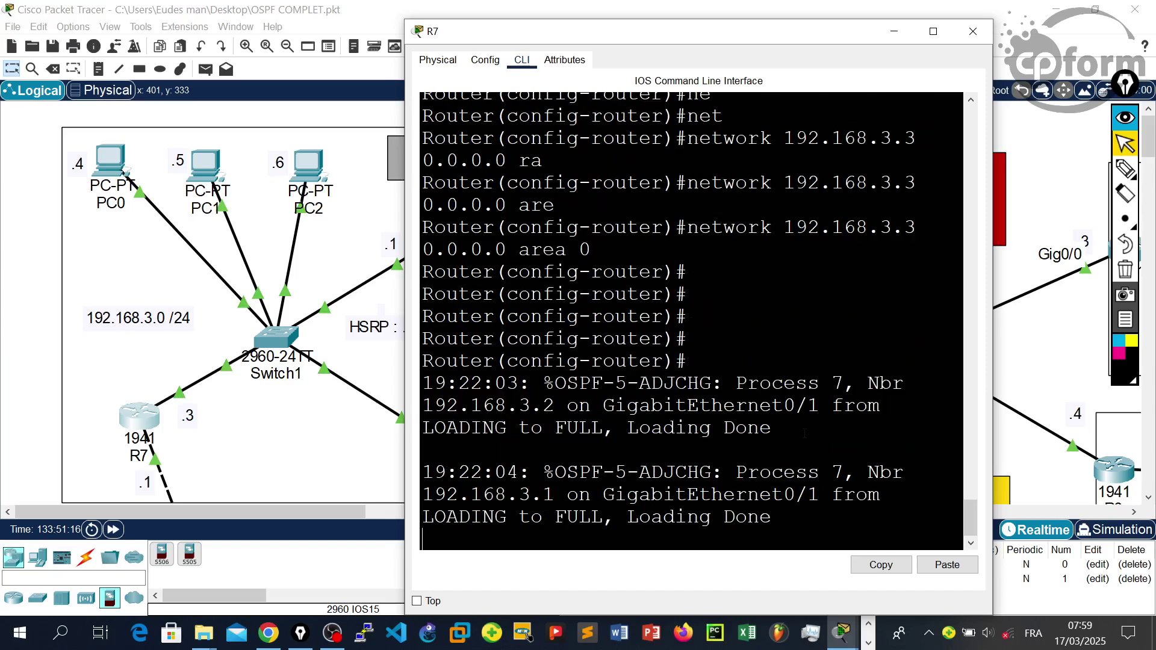
Set R7's OSPF router ID to 7.7.7.7
{"action": "key", "text": "Return"}
{"action": "key", "text": "Return"}
{"action": "key", "text": "Return"}
{"action": "key", "text": "Return"}
{"action": "type", "text": "rou"}
{"action": "key", "text": "Tab"}
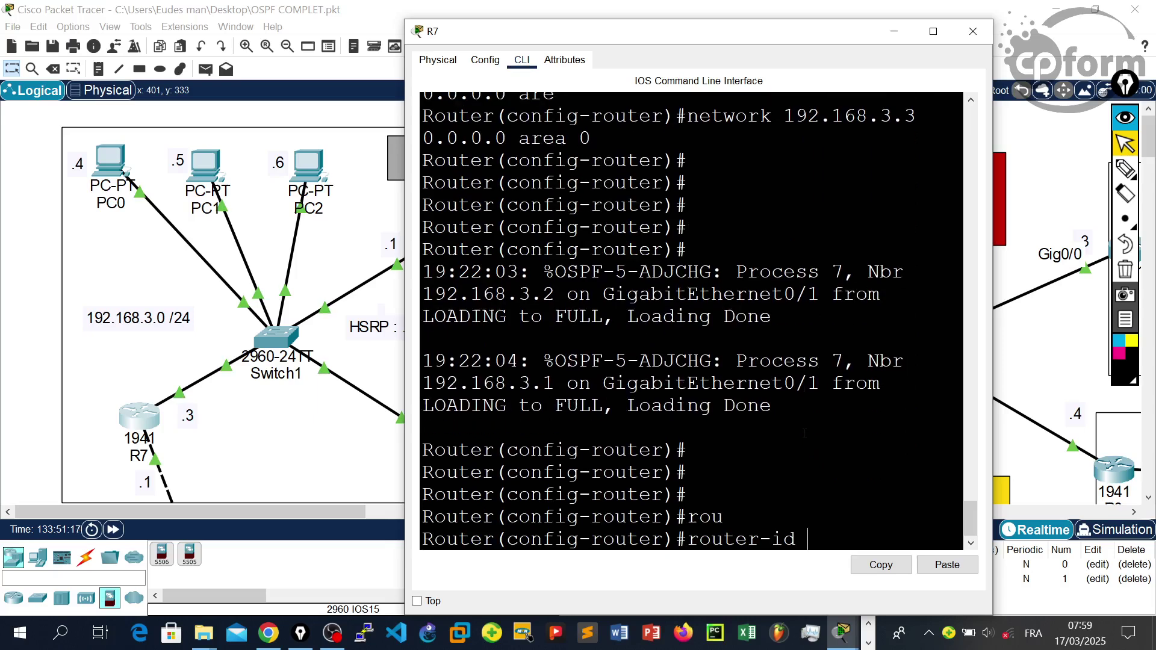
{"action": "type", "text": "7.7.7.7"}
{"action": "key", "text": "Return"}
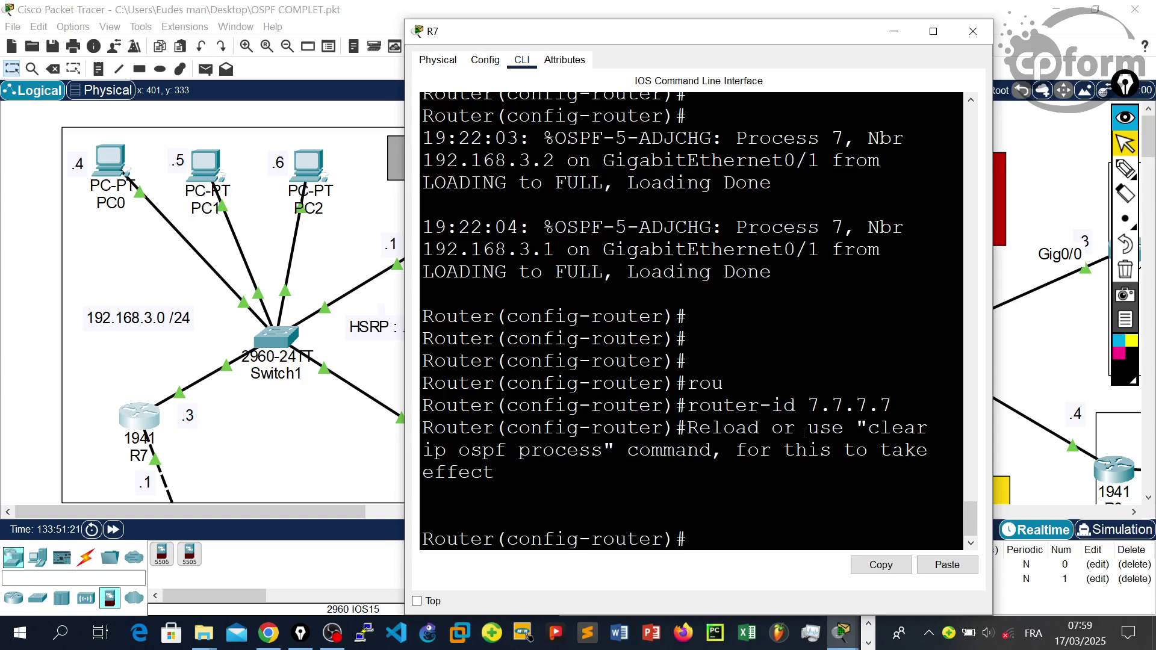
Return R7 to privileged mode and save its running configuration with wr
{"action": "key", "text": "Return"}
{"action": "key", "text": "Return"}
{"action": "key", "text": "ctrl+z"}
{"action": "key", "text": "Return"}
{"action": "type", "text": "wr"}
{"action": "key", "text": "Return"}
Reset all OSPF processes on R7 with clear ip ospf process, answering y to the confirmation
{"action": "right_click", "coordinate": [804, 395]}
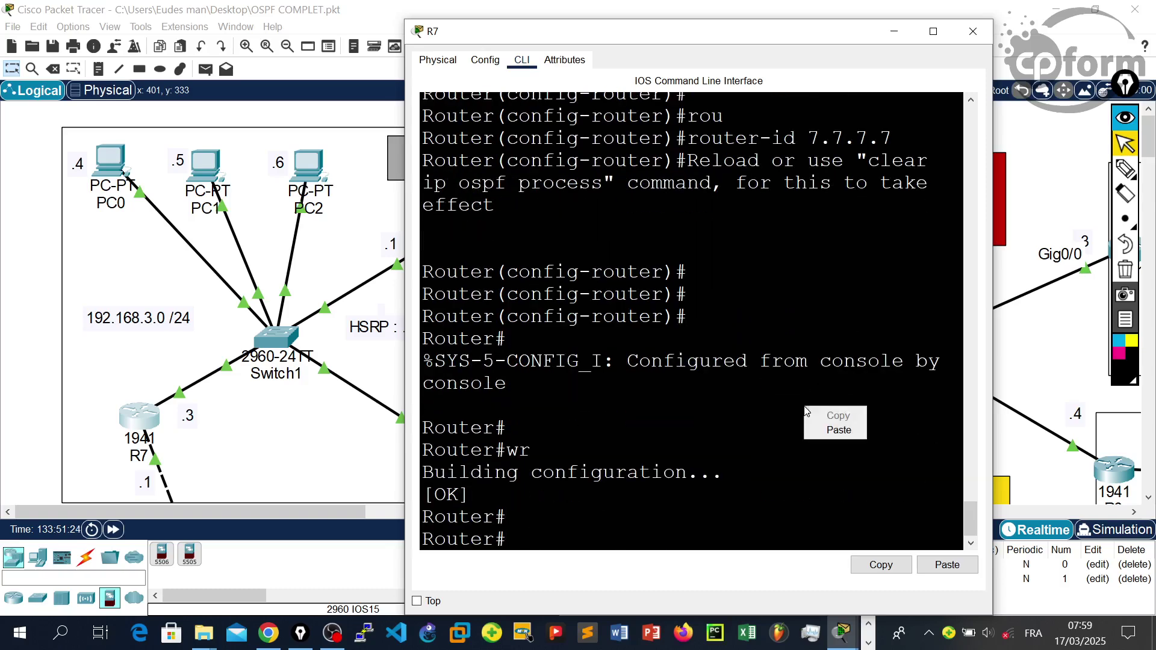
{"action": "left_click", "coordinate": [838, 430]}
{"action": "key", "text": "Return"}
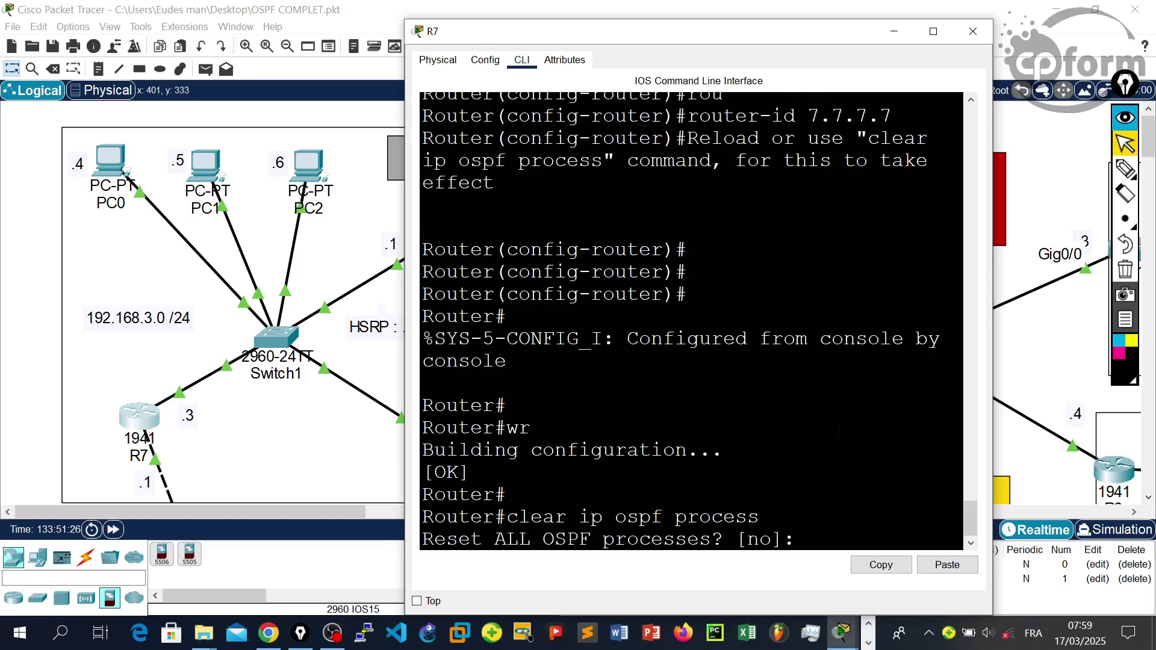
{"action": "type", "text": "y"}
{"action": "key", "text": "Return"}
{"action": "key", "text": "Return"}
{"action": "key", "text": "Return"}
{"action": "key", "text": "Return"}
Review R7's console output covering the router ID change, the configuration save and the OSPF process reset
{"action": "scroll", "coordinate": [662, 409], "scroll_direction": "up", "scroll_amount": 10}
{"action": "scroll", "coordinate": [614, 364], "scroll_direction": "down", "scroll_amount": 10}
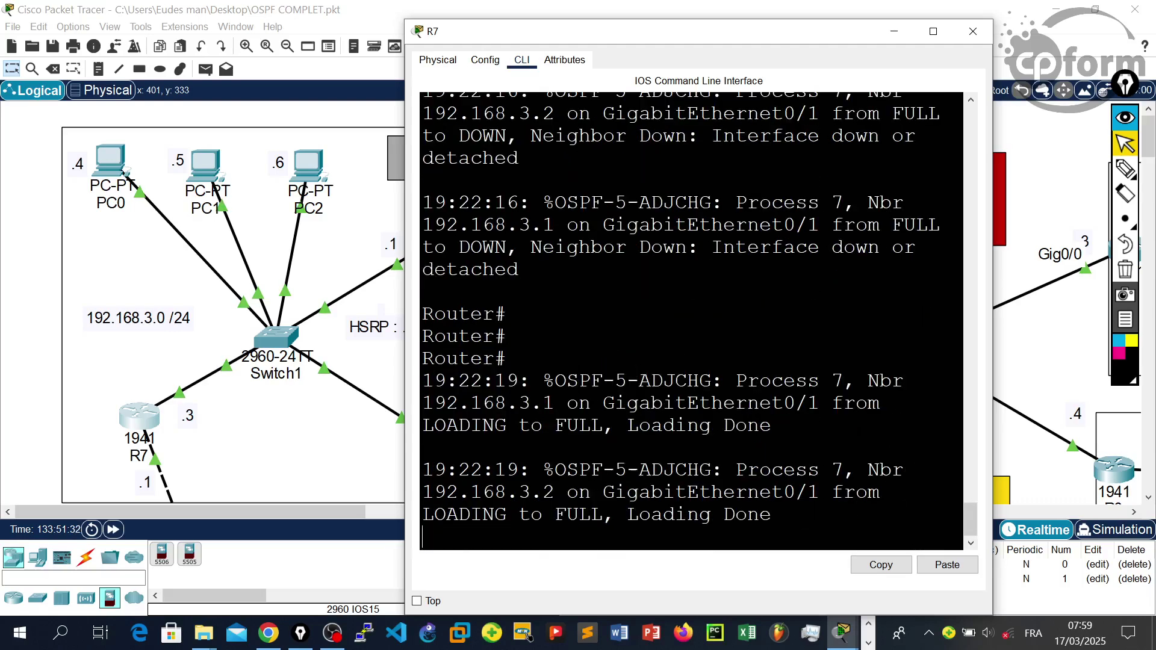
{"action": "scroll", "coordinate": [633, 369], "scroll_direction": "up", "scroll_amount": 6}
{"action": "scroll", "coordinate": [674, 390], "scroll_direction": "up", "scroll_amount": 5}
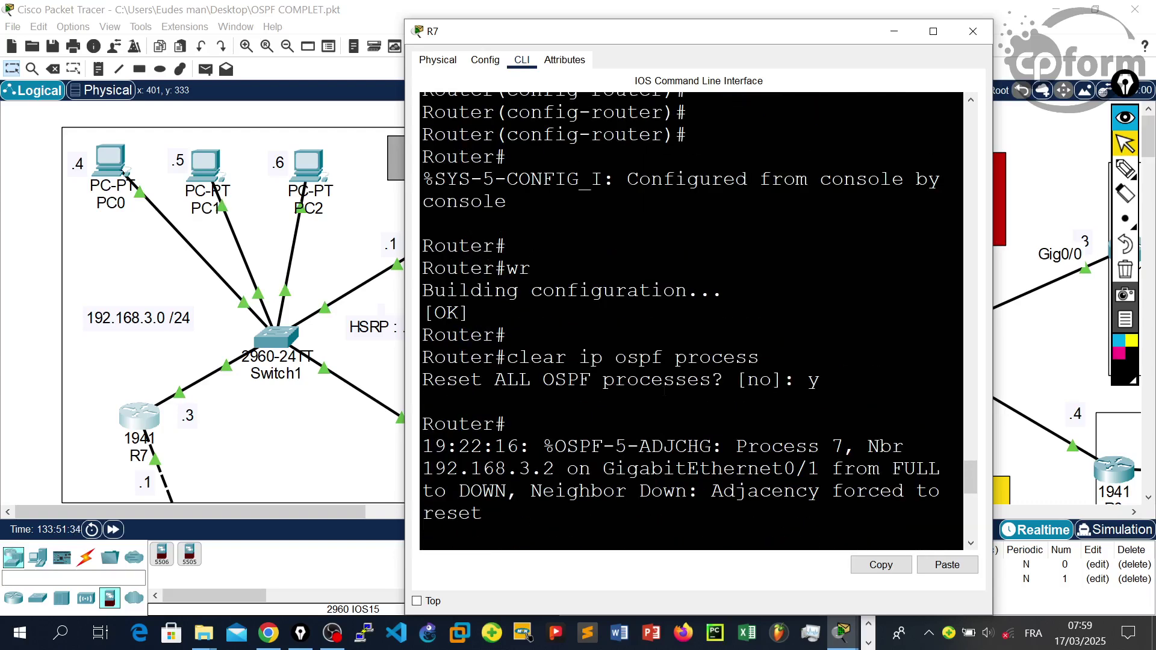
{"action": "scroll", "coordinate": [697, 391], "scroll_direction": "up", "scroll_amount": 1}
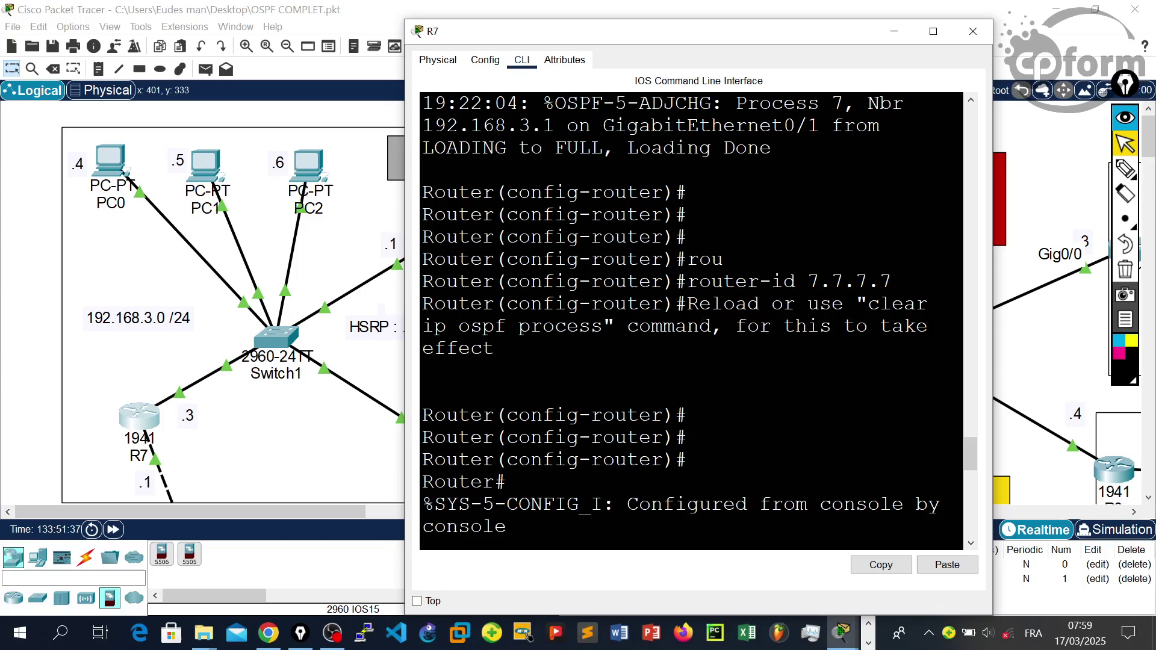
{"action": "key", "text": "Return"}
{"action": "key", "text": "Return"}
{"action": "type", "text": "wr"}
{"action": "key", "text": "Return"}
{"action": "type", "text": "clear ip ospf process"}
{"action": "key", "text": "Return"}
{"action": "type", "text": "y"}
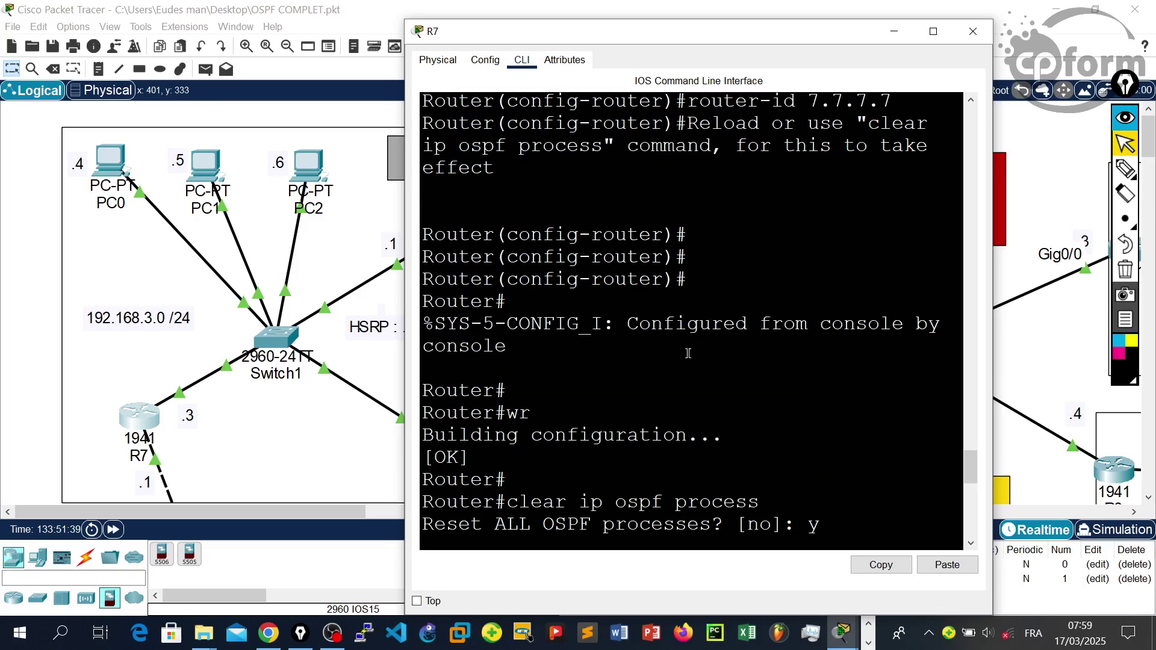
{"action": "key", "text": "Return"}
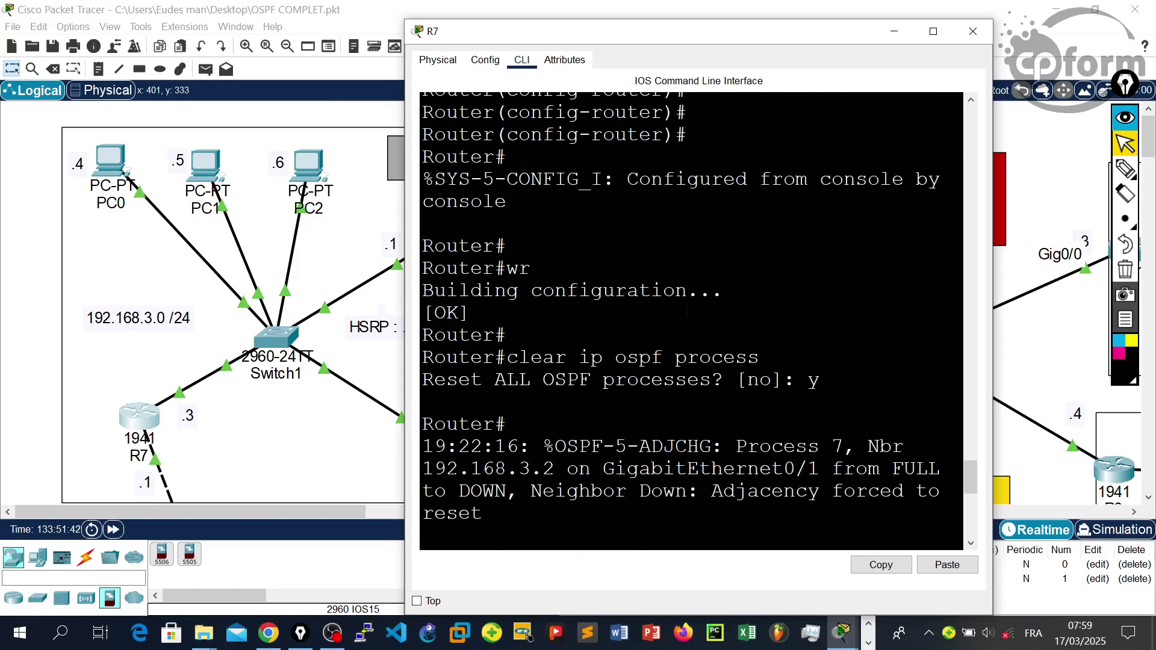
{"action": "key", "text": "Return"}
{"action": "key", "text": "Return"}
{"action": "key", "text": "Return"}
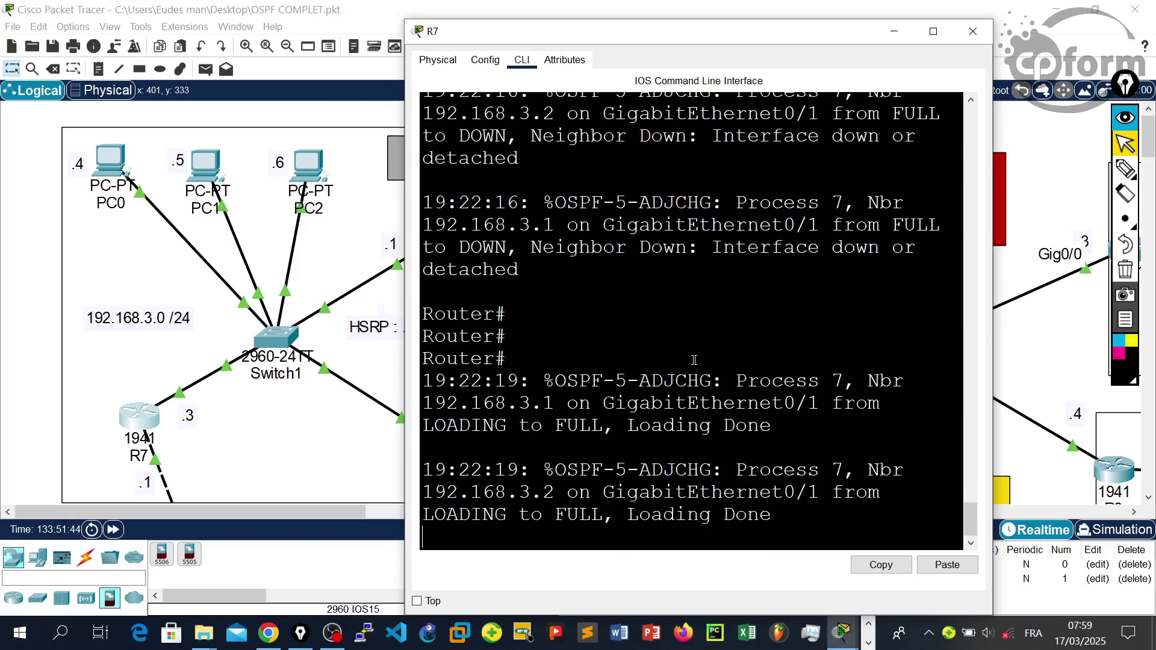
Save R7's configuration again with wr after the OSPF reset and close its window
{"action": "key", "text": "Return"}
{"action": "key", "text": "Return"}
{"action": "key", "text": "Return"}
{"action": "type", "text": "wr"}
{"action": "key", "text": "Return"}
{"action": "key", "text": "Return"}
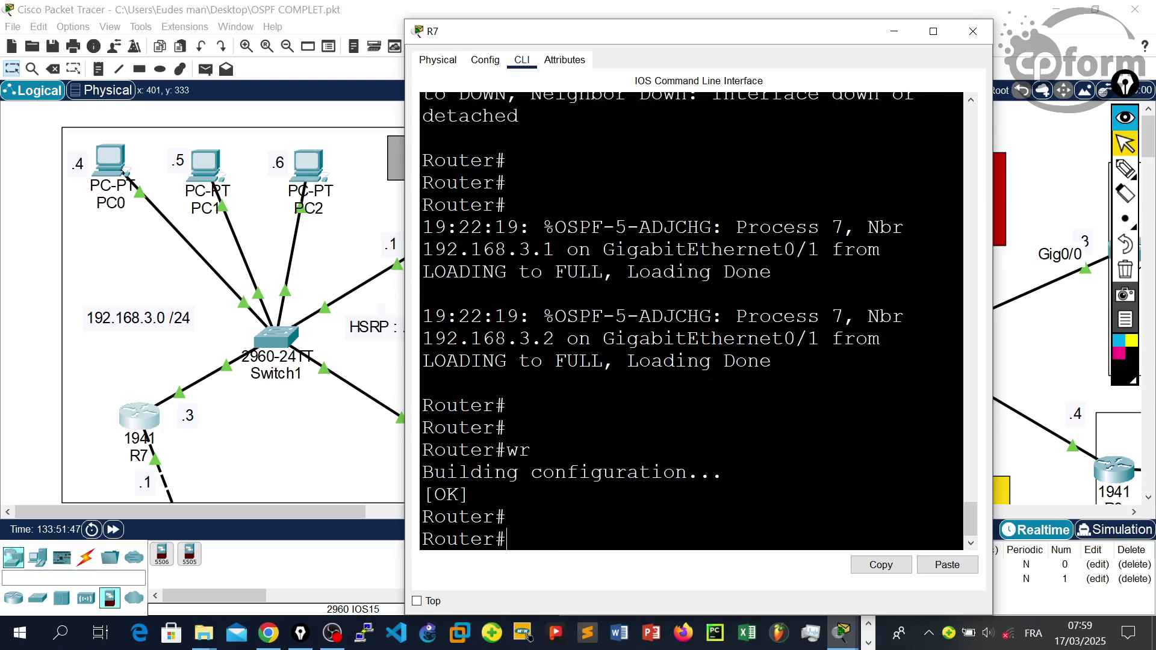
{"action": "left_click", "coordinate": [973, 31]}
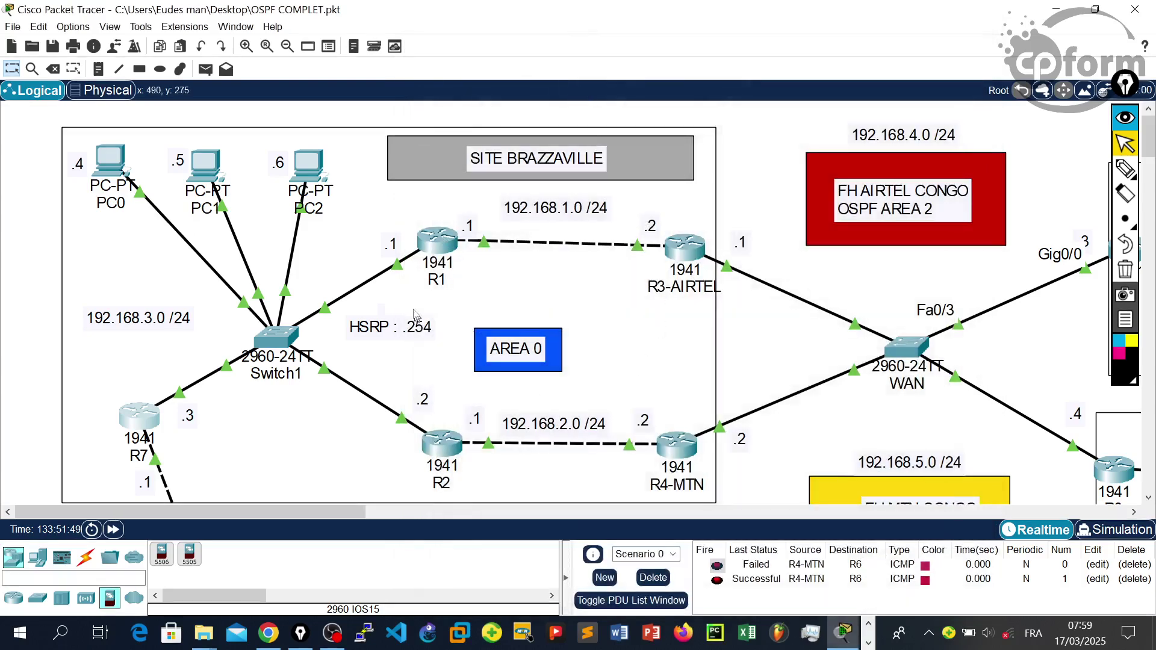
Open R1's console and reset all its OSPF processes with clear ip ospf process, confirming the reset
{"action": "left_click", "coordinate": [453, 241]}
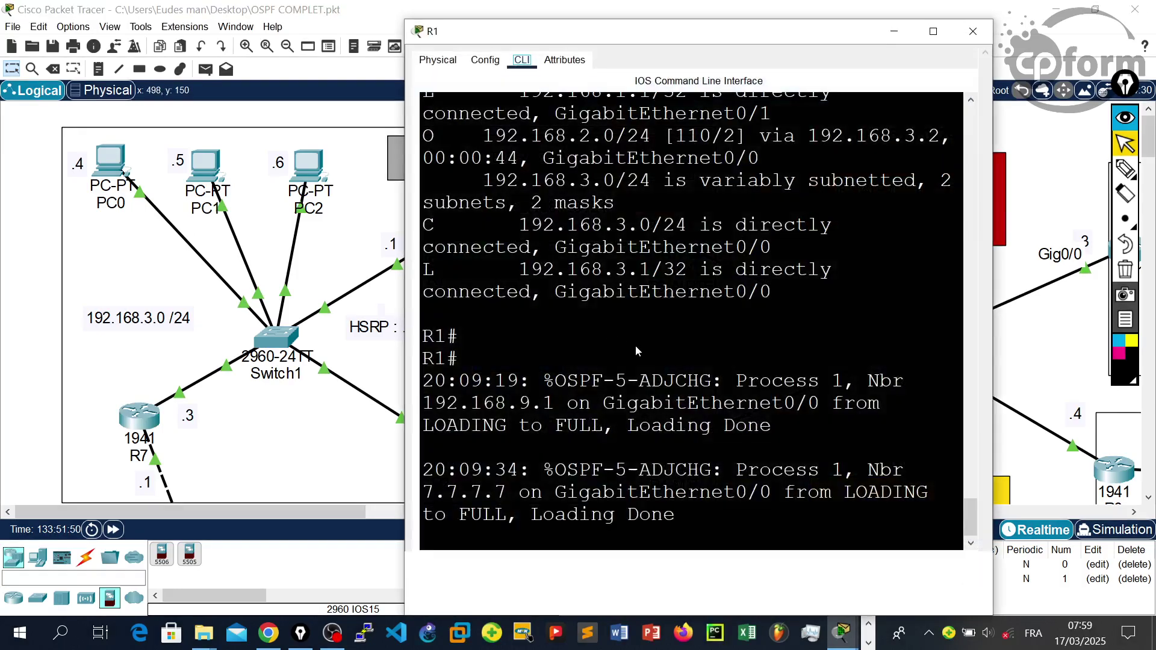
{"action": "key", "text": "Return"}
{"action": "key", "text": "Return"}
{"action": "key", "text": "Return"}
{"action": "key", "text": "Return"}
{"action": "key", "text": "Return"}
{"action": "key", "text": "Return"}
{"action": "right_click", "coordinate": [641, 345]}
{"action": "left_click", "coordinate": [660, 360]}
{"action": "key", "text": "Return"}
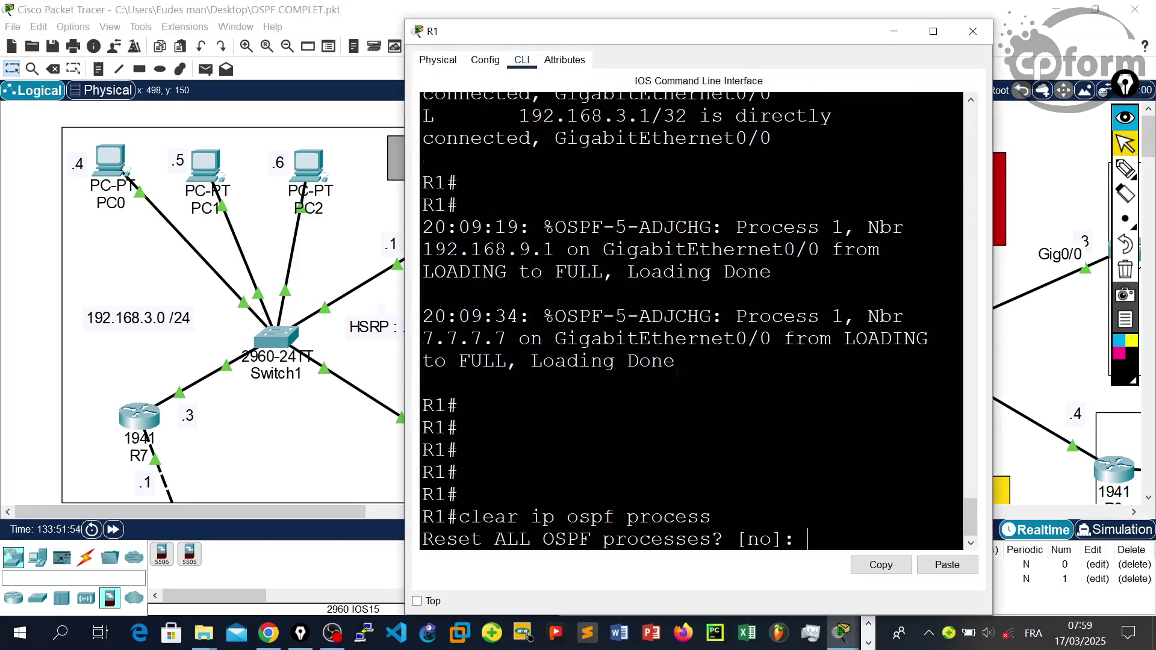
{"action": "key", "text": "Return"}
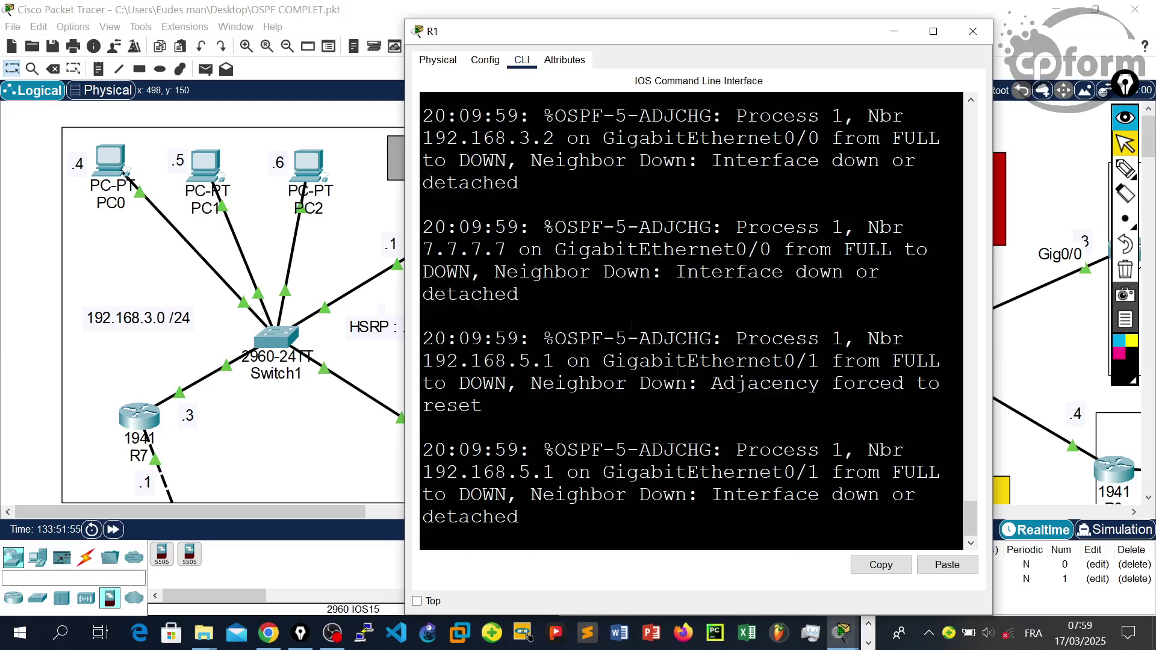
{"action": "key", "text": "Return"}
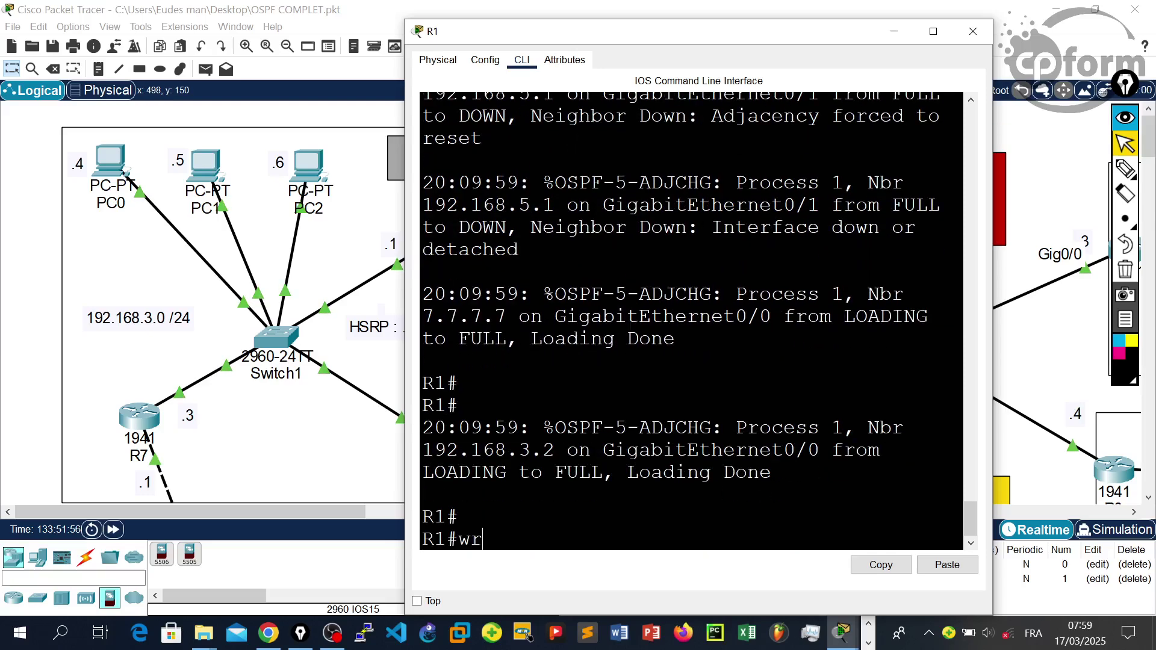
Save R1's configuration with wr and close its console window
{"action": "key", "text": "Return"}
{"action": "left_click", "coordinate": [973, 32]}
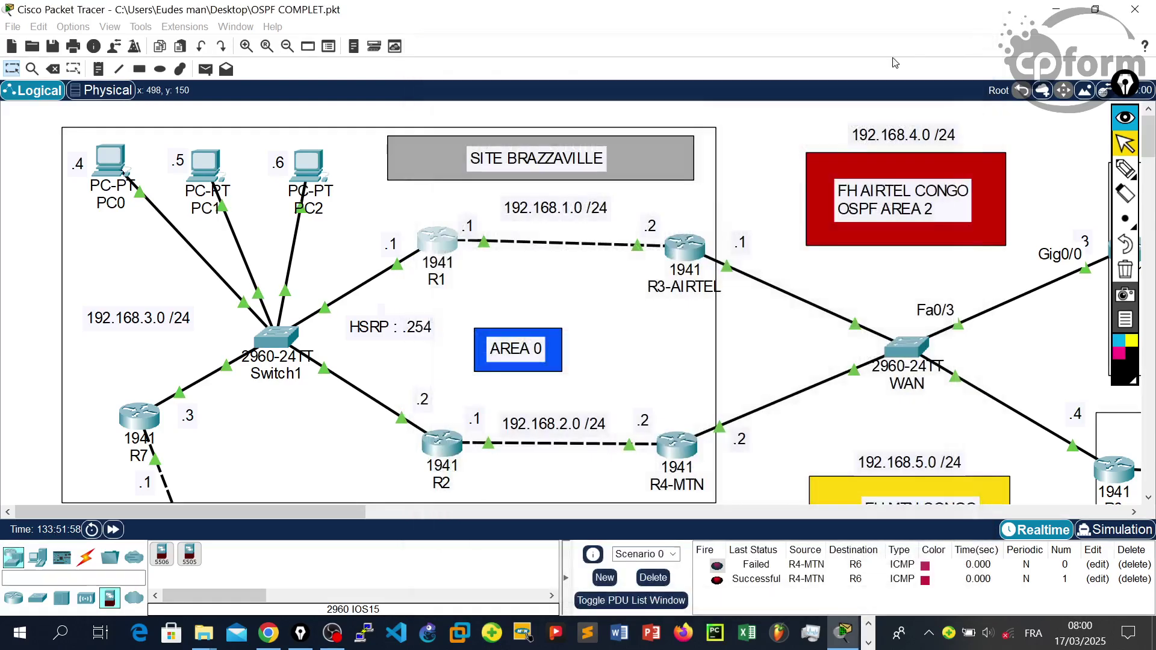
Open R2's console and reset all its OSPF processes with clear ip ospf process, answering y to the confirmation
{"action": "left_click", "coordinate": [441, 445]}
{"action": "key", "text": "Return"}
{"action": "key", "text": "Return"}
{"action": "key", "text": "Return"}
{"action": "key", "text": "Return"}
{"action": "key", "text": "Return"}
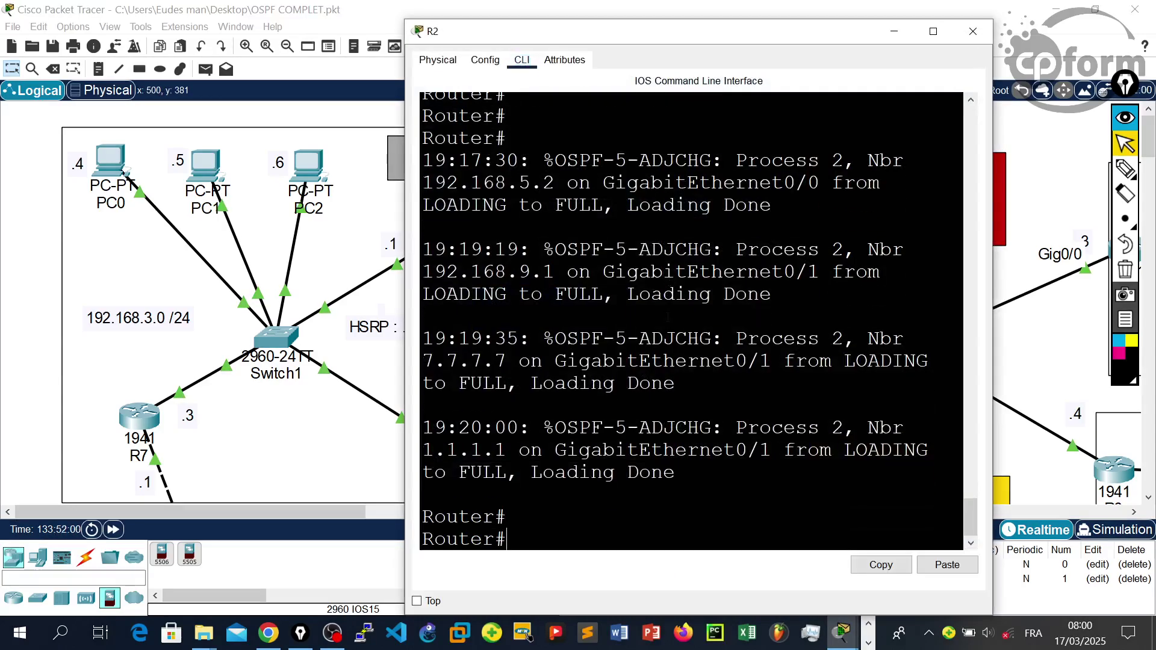
{"action": "key", "text": "Return"}
{"action": "key", "text": "Return"}
{"action": "right_click", "coordinate": [610, 298]}
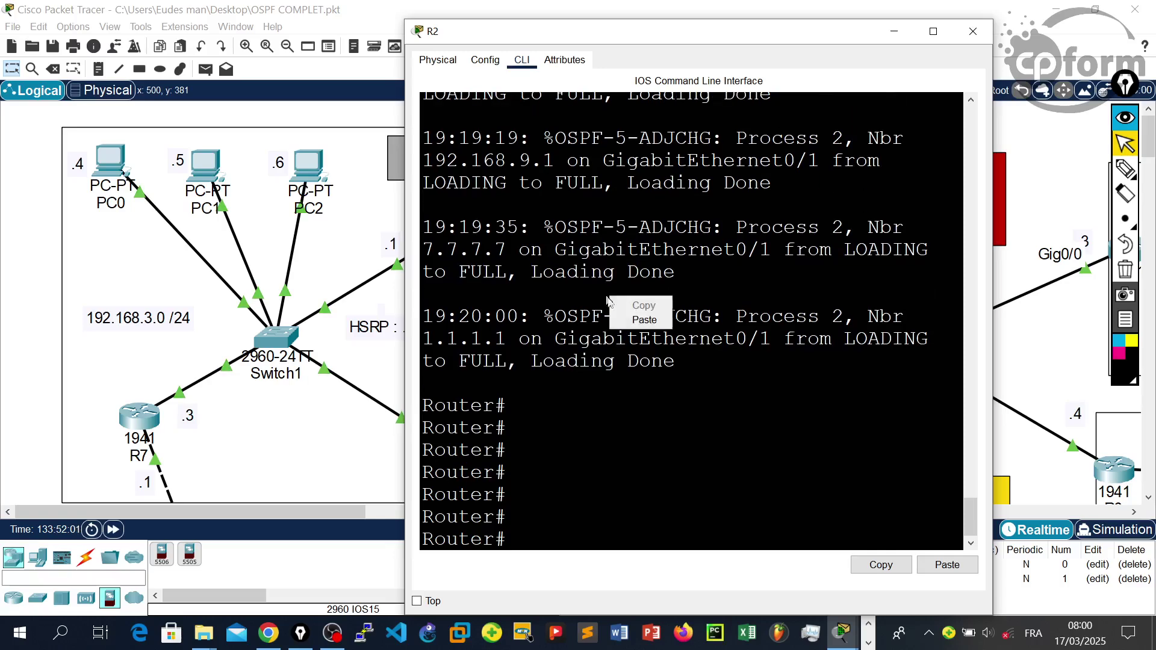
{"action": "left_click", "coordinate": [644, 320]}
{"action": "key", "text": "Return"}
{"action": "type", "text": "y"}
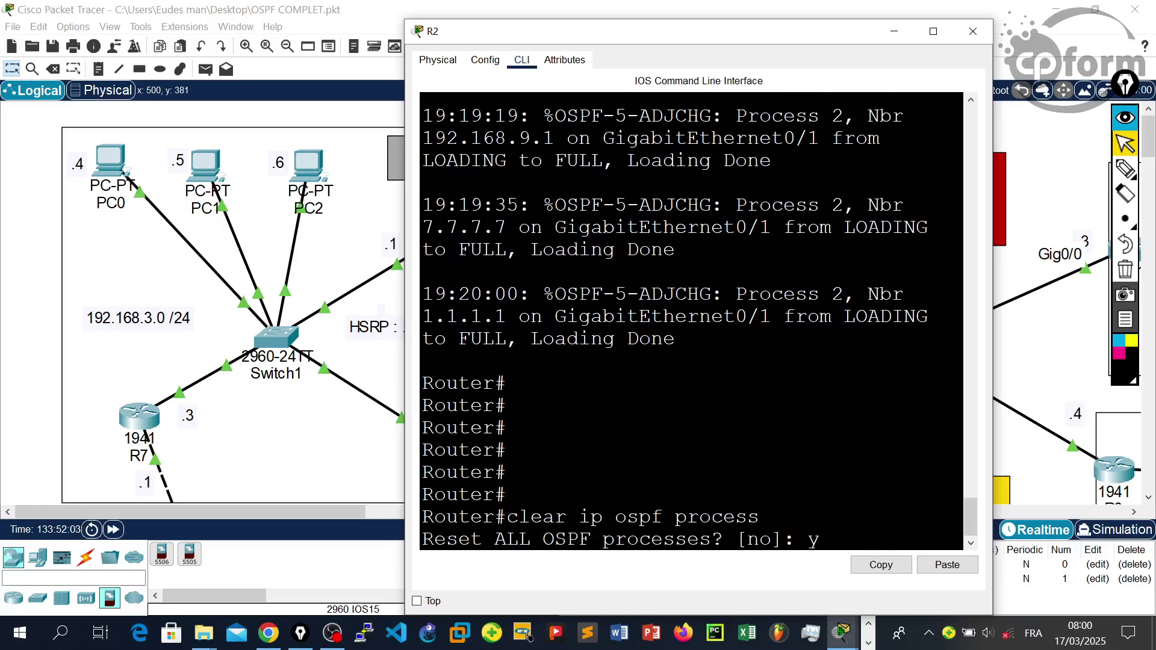
{"action": "key", "text": "Return"}
Save R2's configuration with wr and close its console window
{"action": "type", "text": "w"}
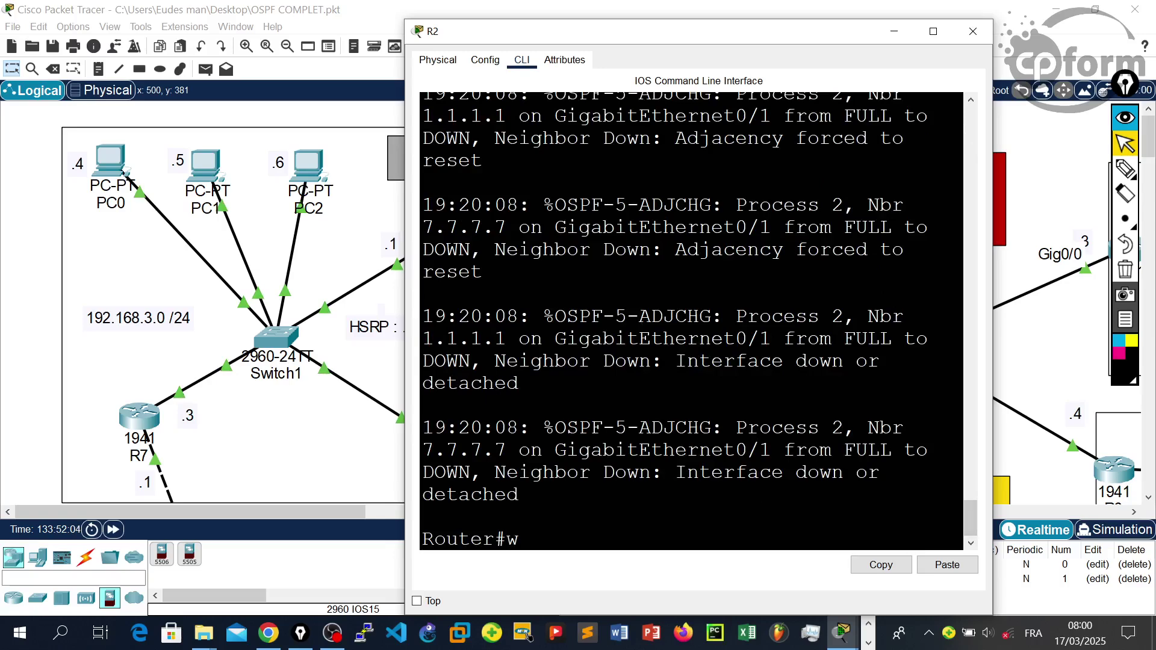
{"action": "type", "text": "r"}
{"action": "key", "text": "Return"}
{"action": "key", "text": "Return"}
{"action": "left_click", "coordinate": [970, 33]}
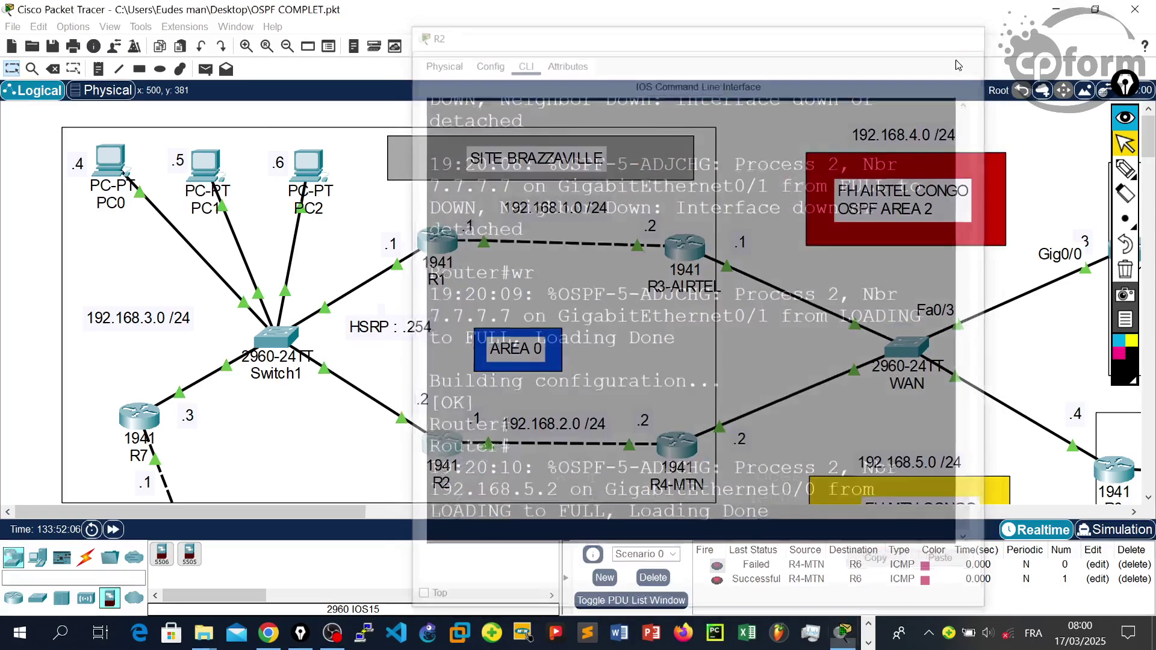
Reset all OSPF processes on R4-MTN with clear ip ospf process, confirming with y, and close its window
{"action": "left_click", "coordinate": [676, 446]}
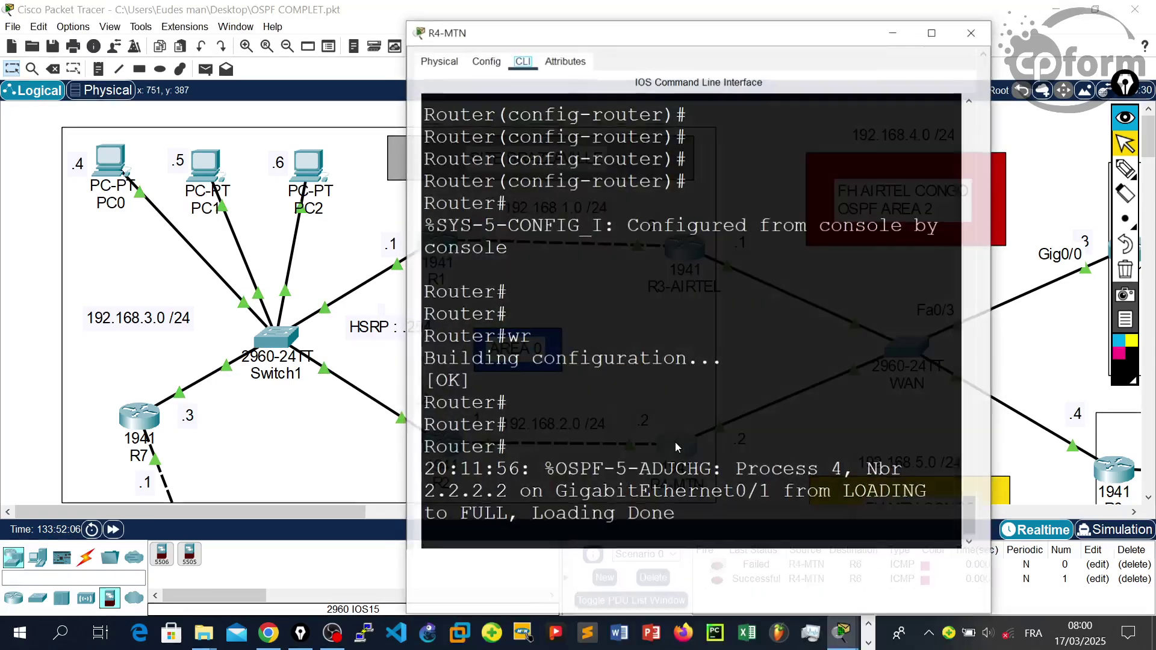
{"action": "key", "text": "Return"}
{"action": "key", "text": "Return"}
{"action": "key", "text": "Return"}
{"action": "key", "text": "Return"}
{"action": "key", "text": "Return"}
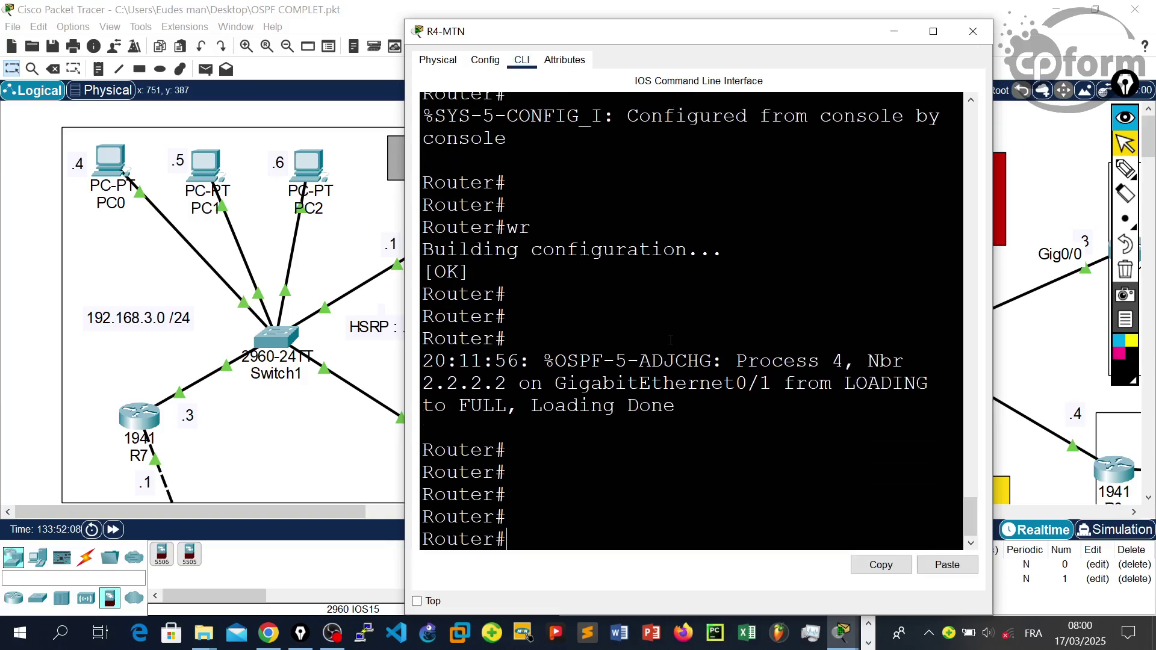
{"action": "right_click", "coordinate": [654, 307]}
{"action": "left_click", "coordinate": [686, 331]}
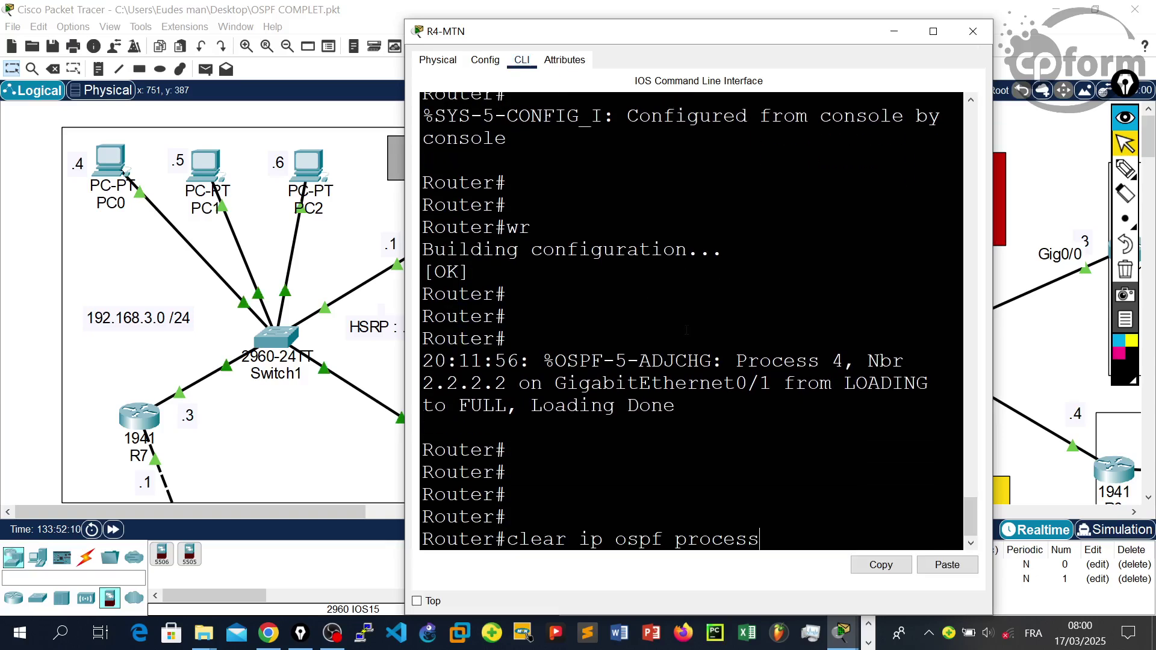
{"action": "key", "text": "Return"}
{"action": "key", "text": "BackSpace"}
{"action": "key", "text": "BackSpace"}
{"action": "key", "text": "Return"}
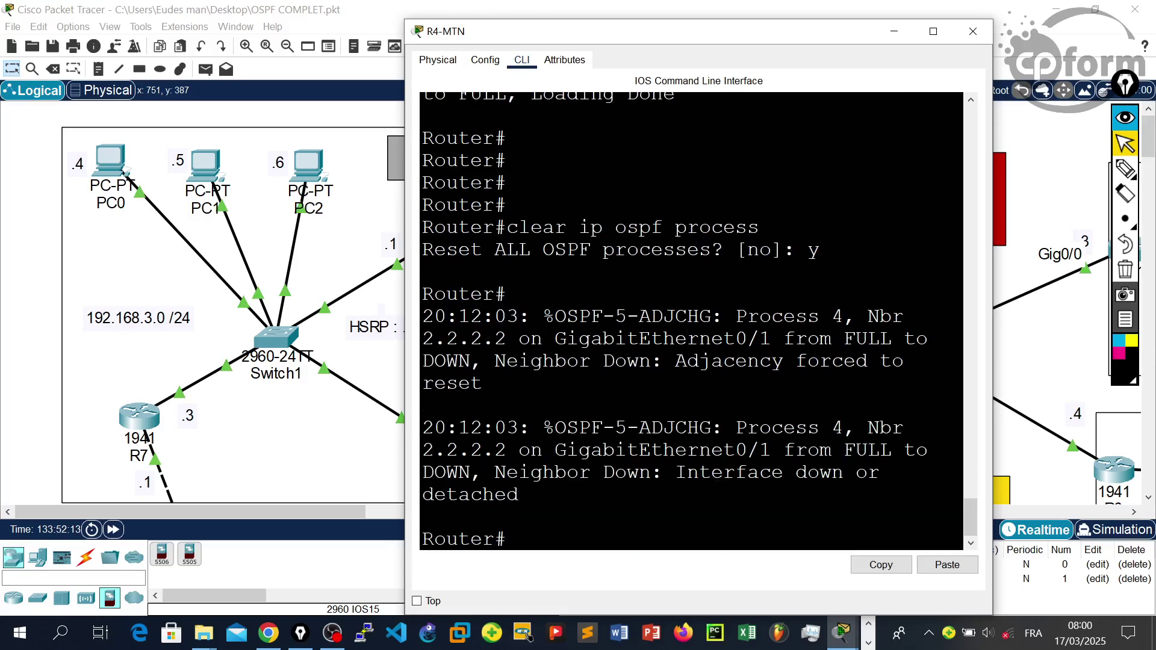
{"action": "left_click", "coordinate": [973, 31]}
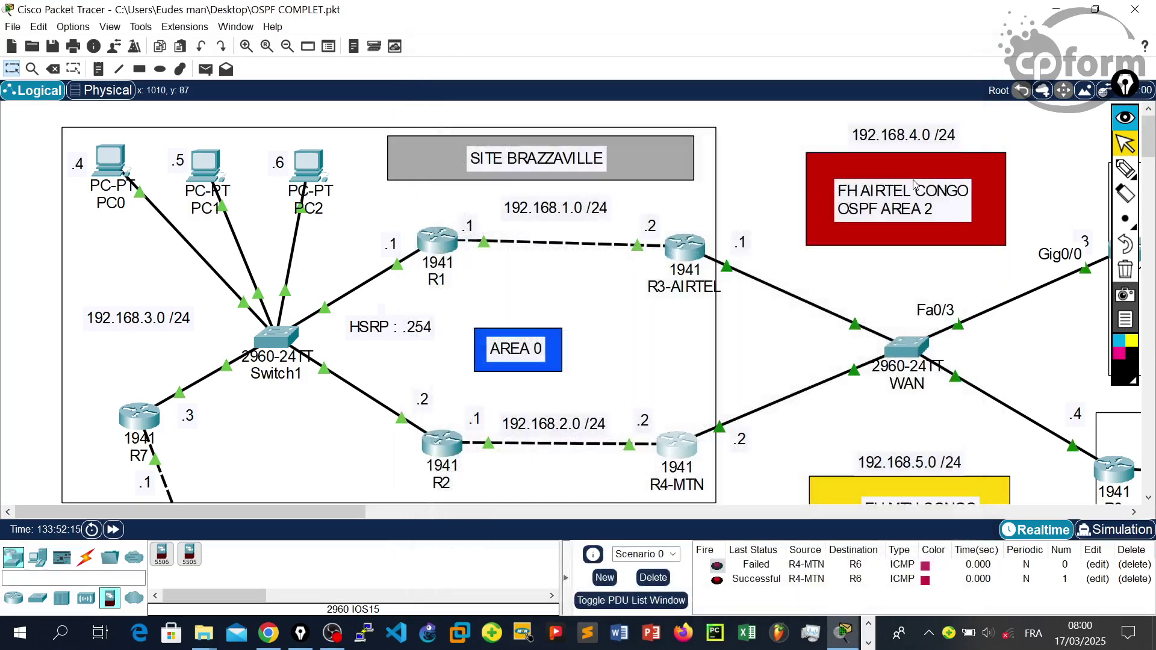
Reopen R1's console, display its routing table with show ip route, and enlarge the window to read the output
{"action": "left_click", "coordinate": [433, 239]}
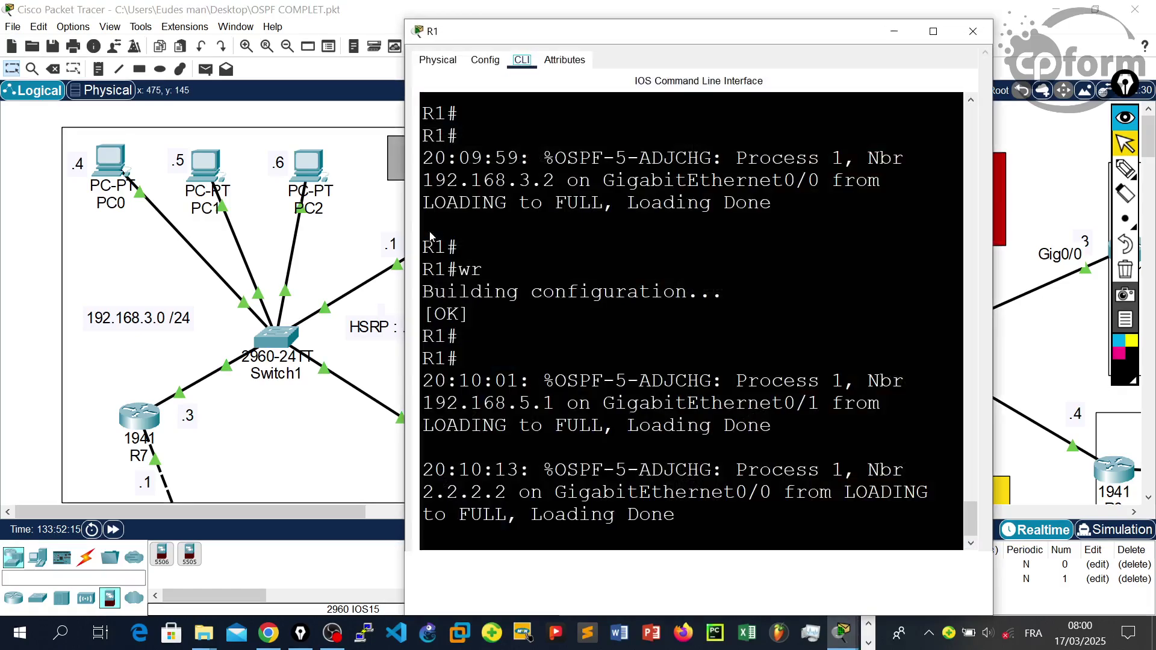
{"action": "key", "text": "Return"}
{"action": "key", "text": "Return"}
{"action": "key", "text": "Return"}
{"action": "key", "text": "Return"}
{"action": "key", "text": "Return"}
{"action": "key", "text": "Return"}
{"action": "key", "text": "Return"}
{"action": "key", "text": "Return"}
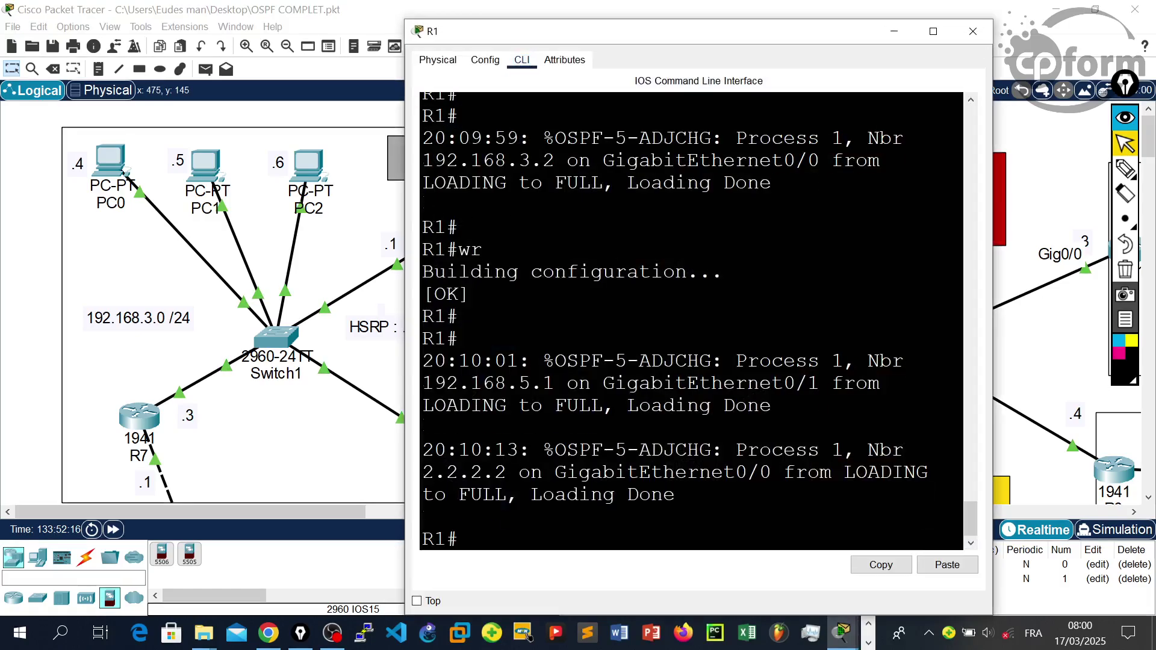
{"action": "type", "text": "sho"}
{"action": "key", "text": "Tab"}
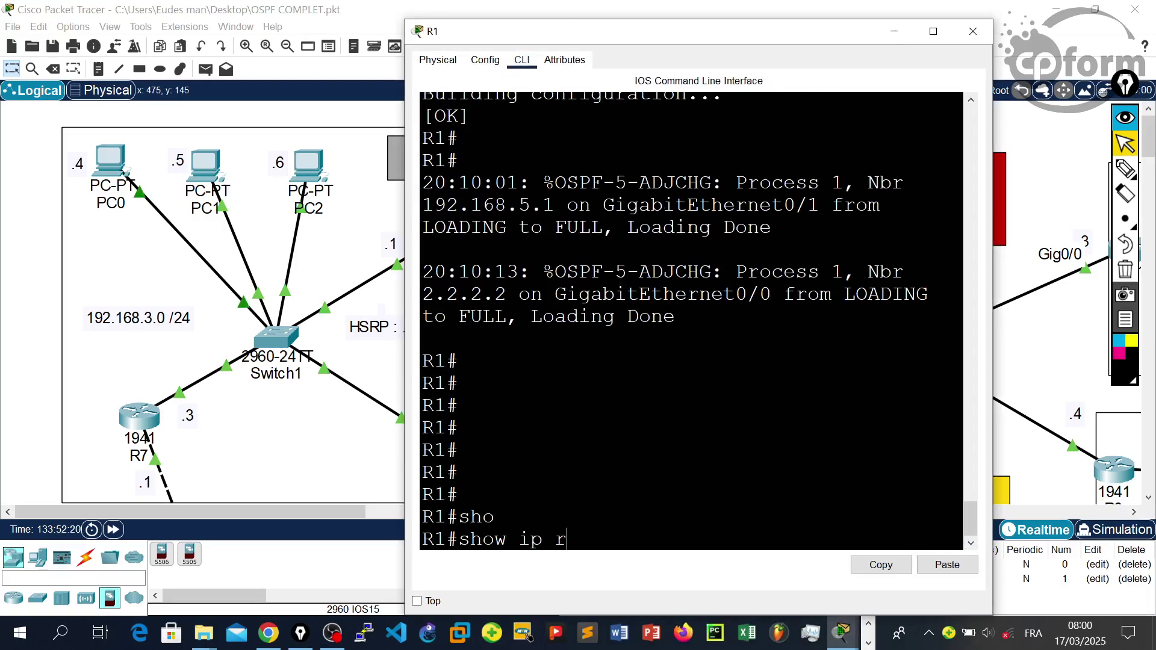
{"action": "type", "text": "oute"}
{"action": "key", "text": "Return"}
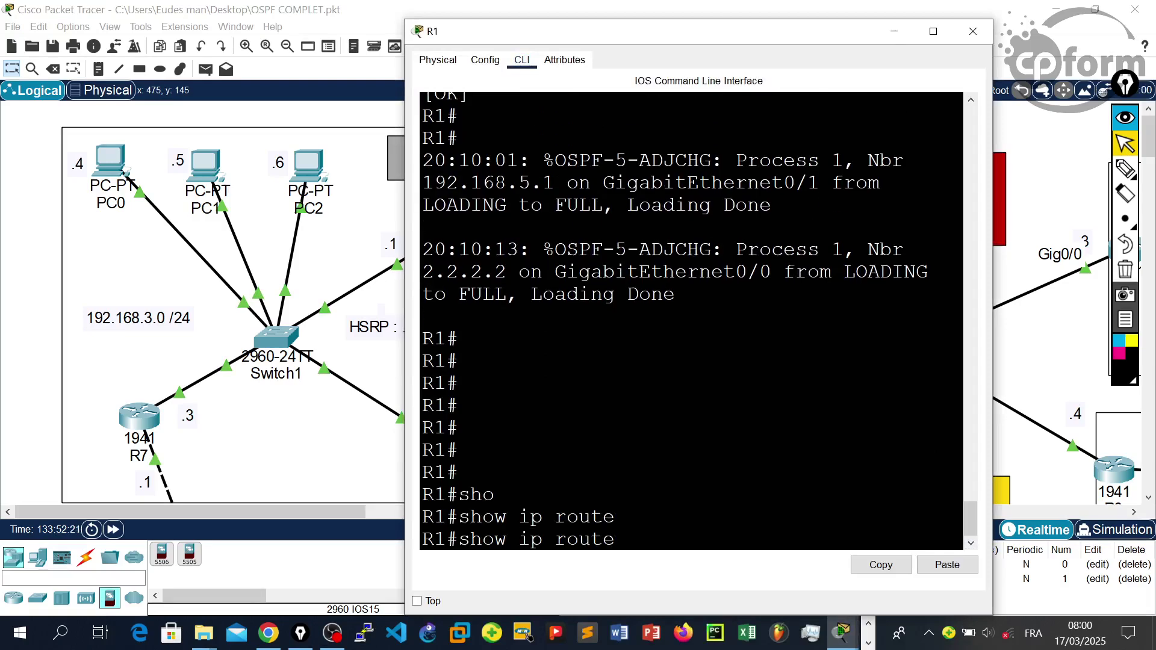
{"action": "left_click", "coordinate": [934, 31]}
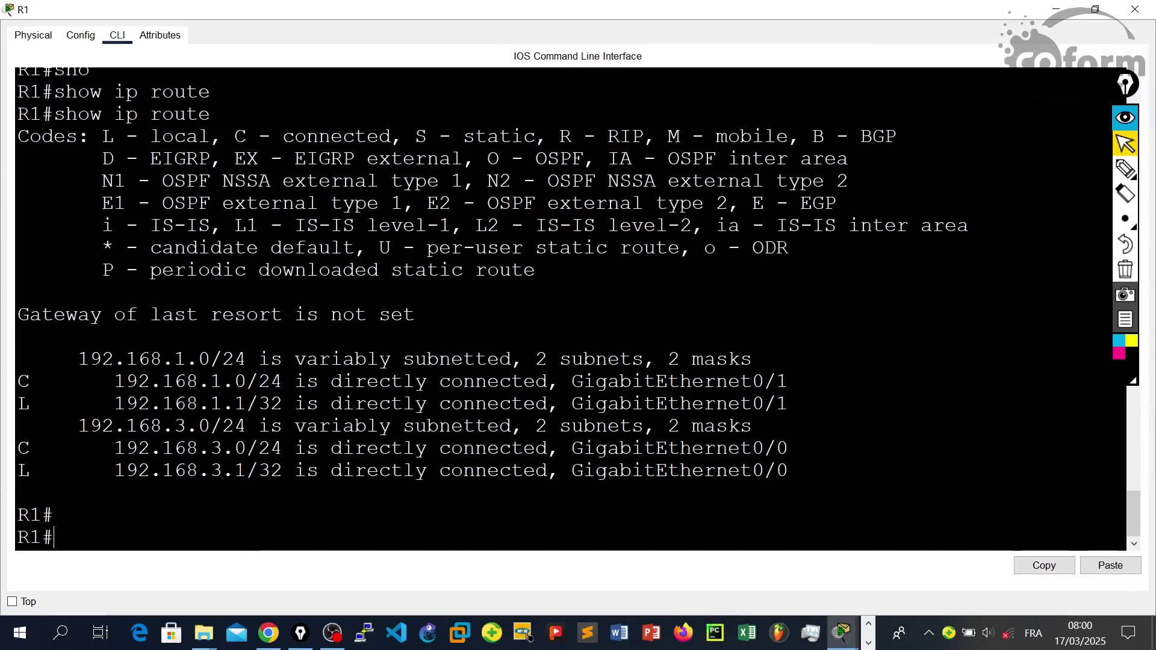
{"action": "scroll", "coordinate": [596, 426], "scroll_direction": "up", "scroll_amount": 1}
{"action": "scroll", "coordinate": [595, 426], "scroll_direction": "down", "scroll_amount": 1}
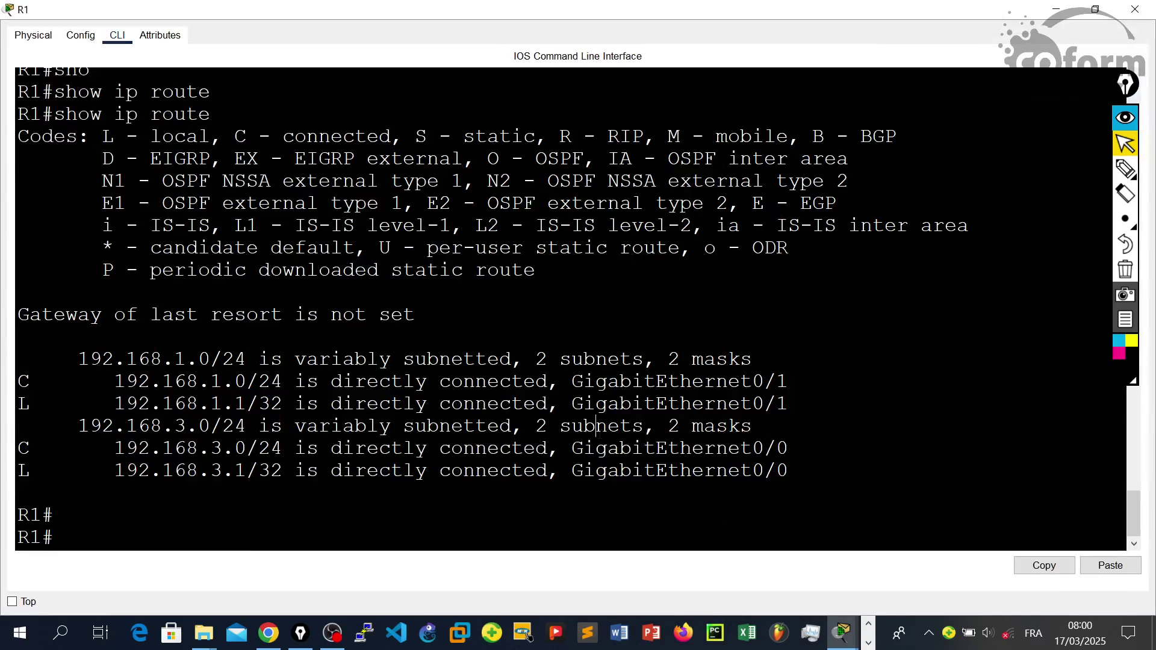
Run show ip route again on R1 to recheck its routes, and close the console window
{"action": "key", "text": "Return"}
{"action": "key", "text": "Return"}
{"action": "key", "text": "Return"}
{"action": "key", "text": "Return"}
{"action": "key", "text": "Return"}
{"action": "key", "text": "Return"}
{"action": "key", "text": "Return"}
{"action": "type", "text": "s"}
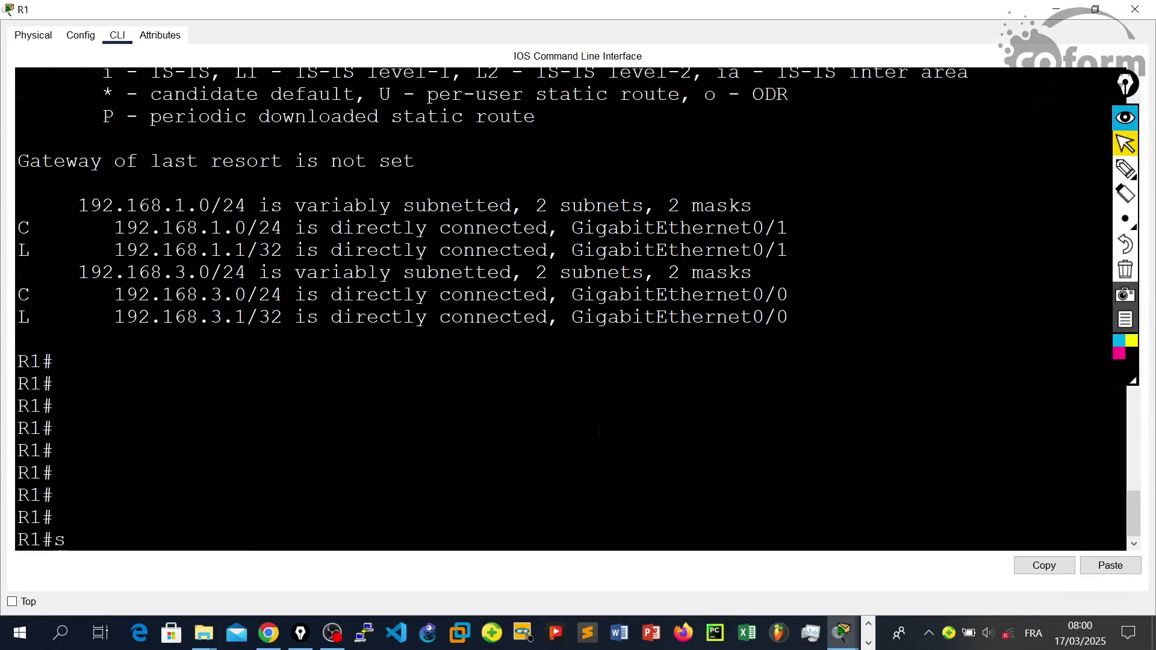
{"action": "type", "text": "ho"}
{"action": "key", "text": "Tab"}
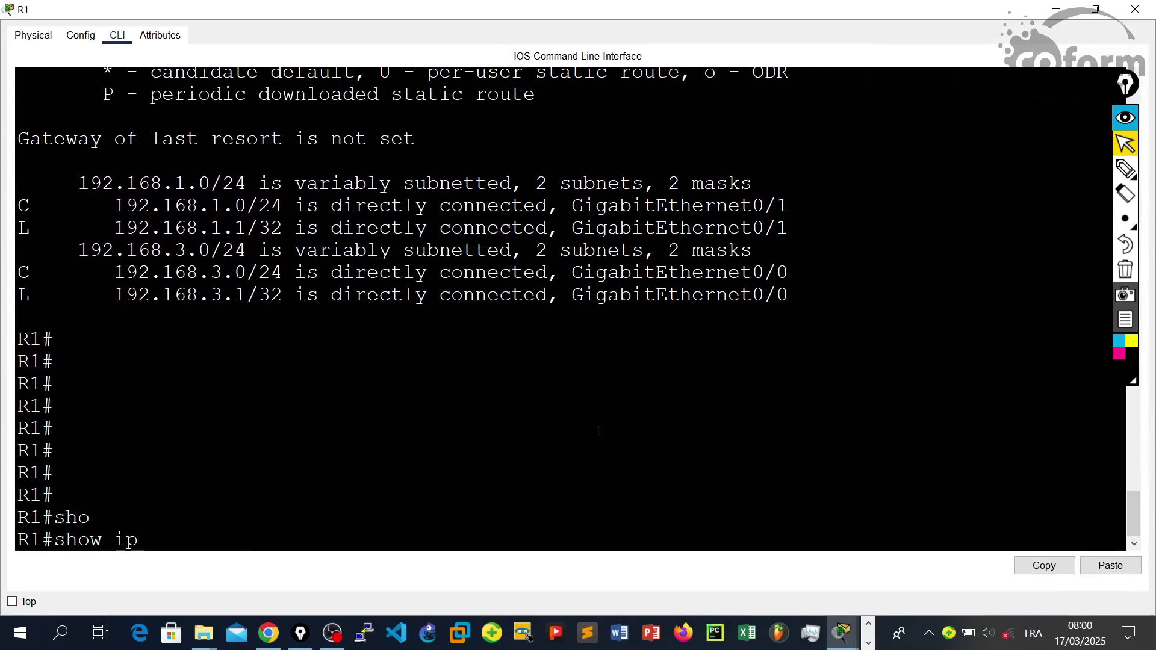
{"action": "type", "text": "ip"}
{"action": "key", "text": "Tab"}
{"action": "type", "text": "rou"}
{"action": "key", "text": "Tab"}
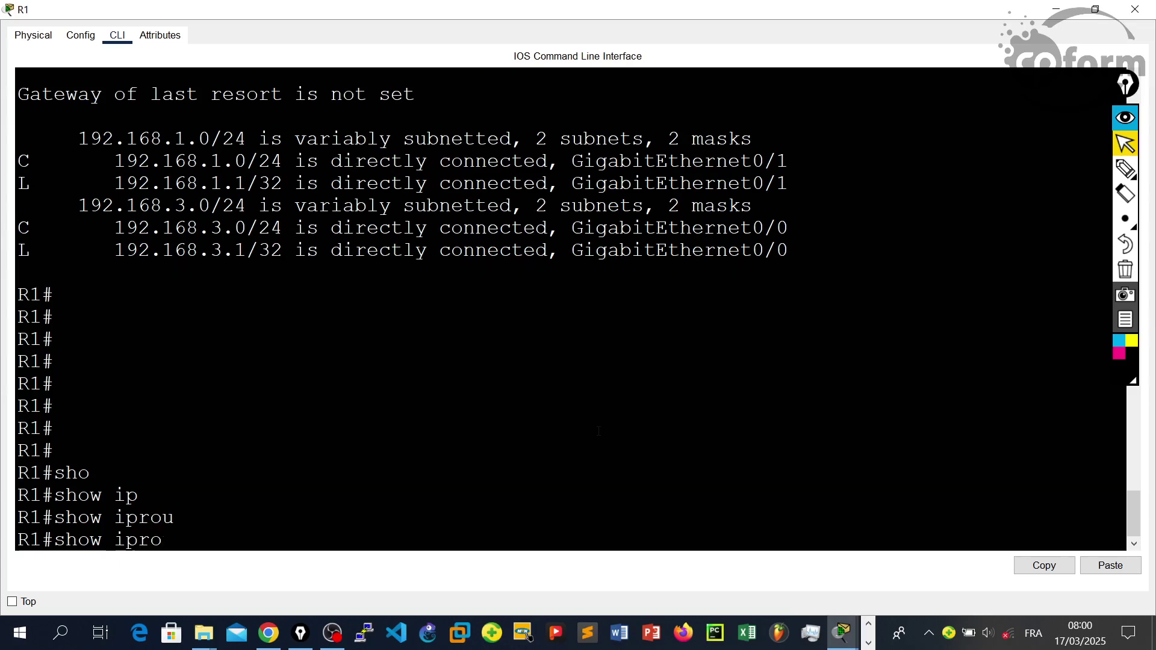
{"action": "type", "text": "u"}
{"action": "key", "text": "Tab"}
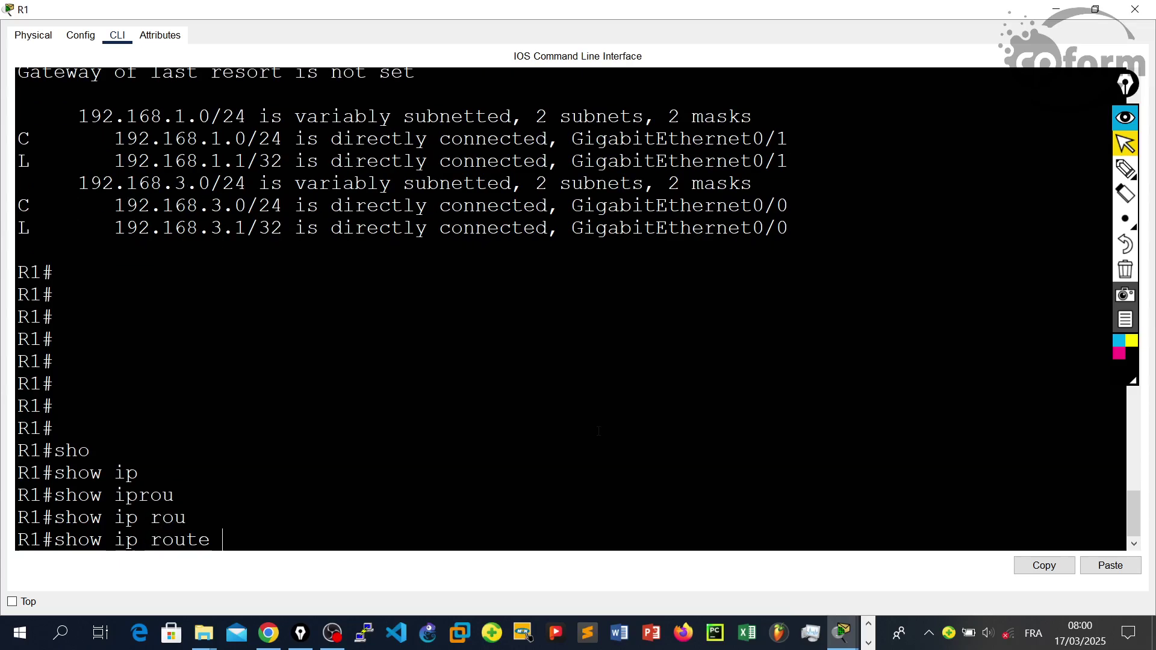
{"action": "key", "text": "Return"}
{"action": "key", "text": "Return"}
{"action": "key", "text": "Return"}
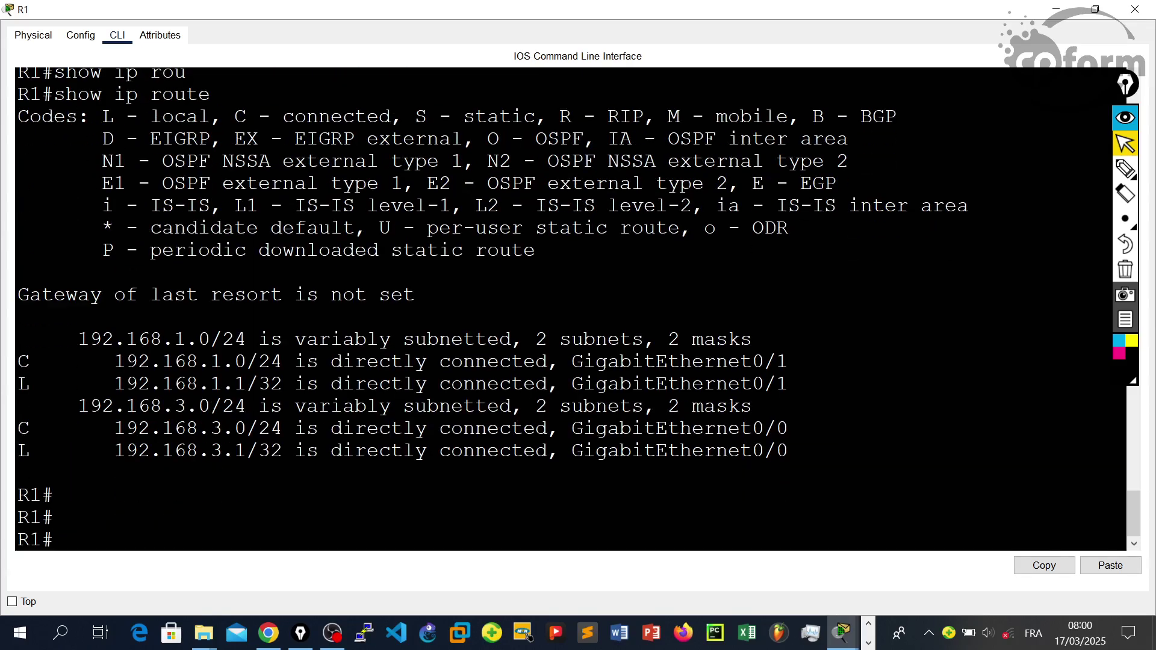
{"action": "left_click_drag", "start_coordinate": [825, 9], "coordinate": [831, 443]}
{"action": "left_click", "coordinate": [1108, 430]}
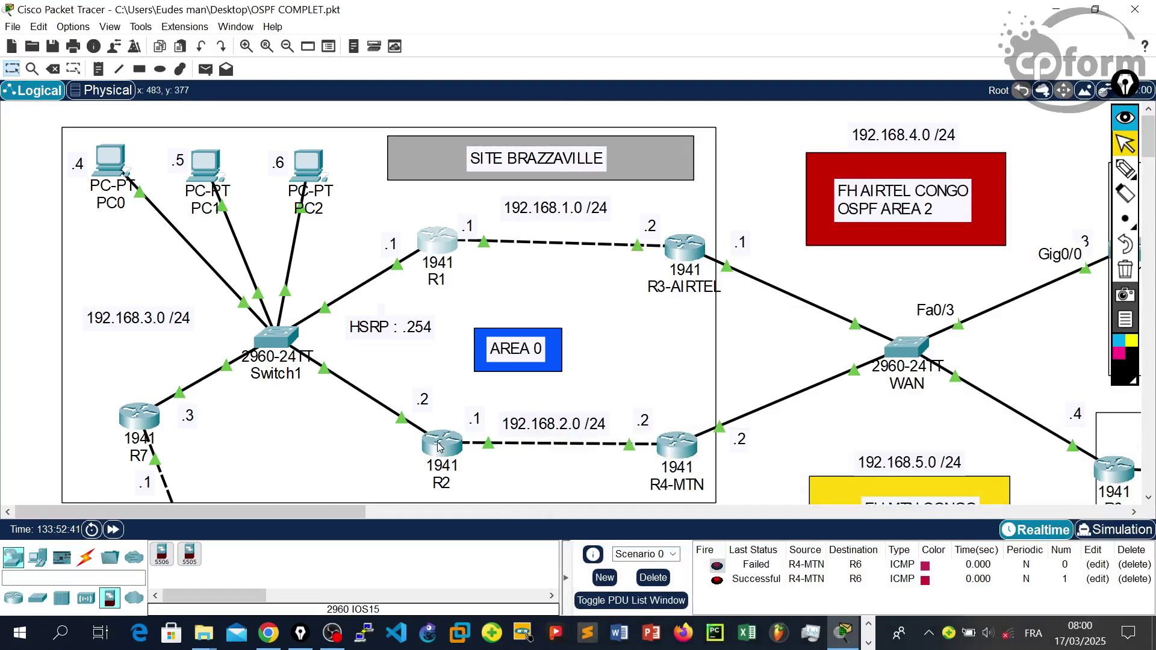
Open R3-AIRTEL's console and display its routing table with show ip route
{"action": "left_click", "coordinate": [695, 256]}
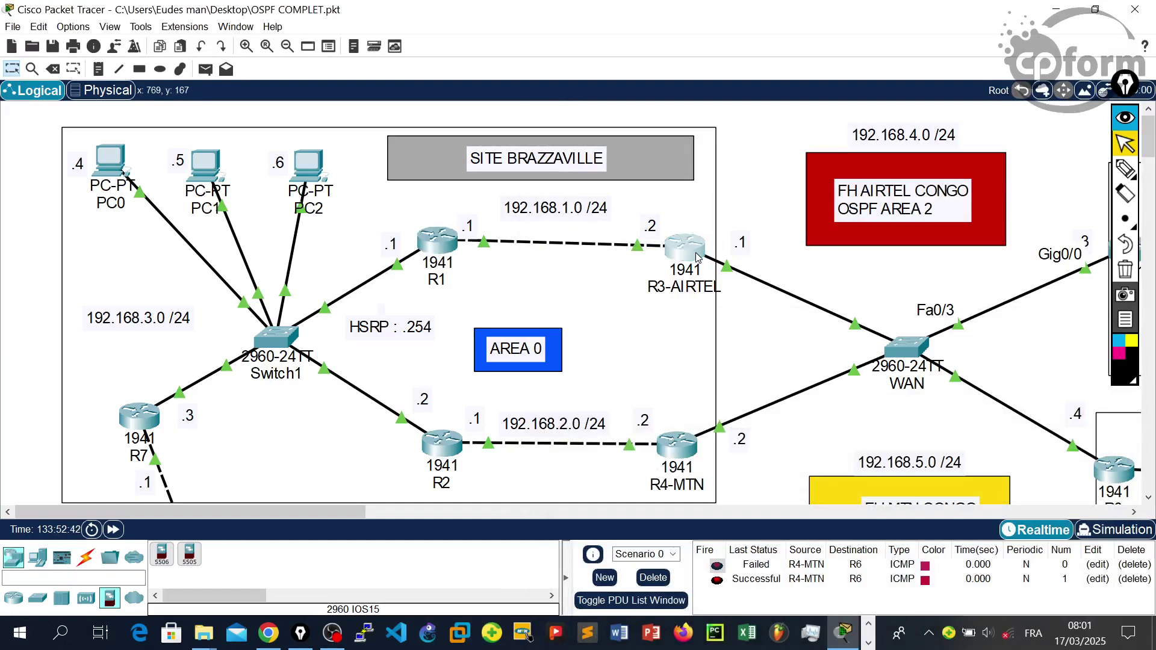
{"action": "key", "text": "Return"}
{"action": "key", "text": "Return"}
{"action": "key", "text": "Return"}
{"action": "key", "text": "Return"}
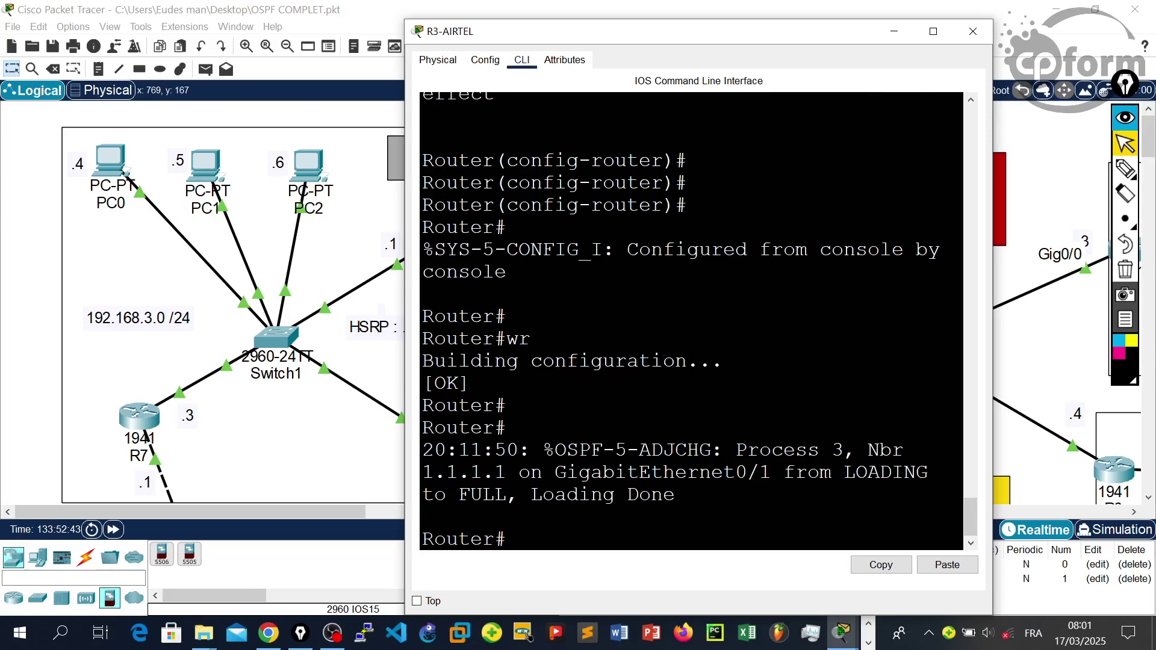
{"action": "key", "text": "Return"}
{"action": "key", "text": "Return"}
{"action": "key", "text": "Return"}
{"action": "type", "text": "sho"}
{"action": "key", "text": "Tab"}
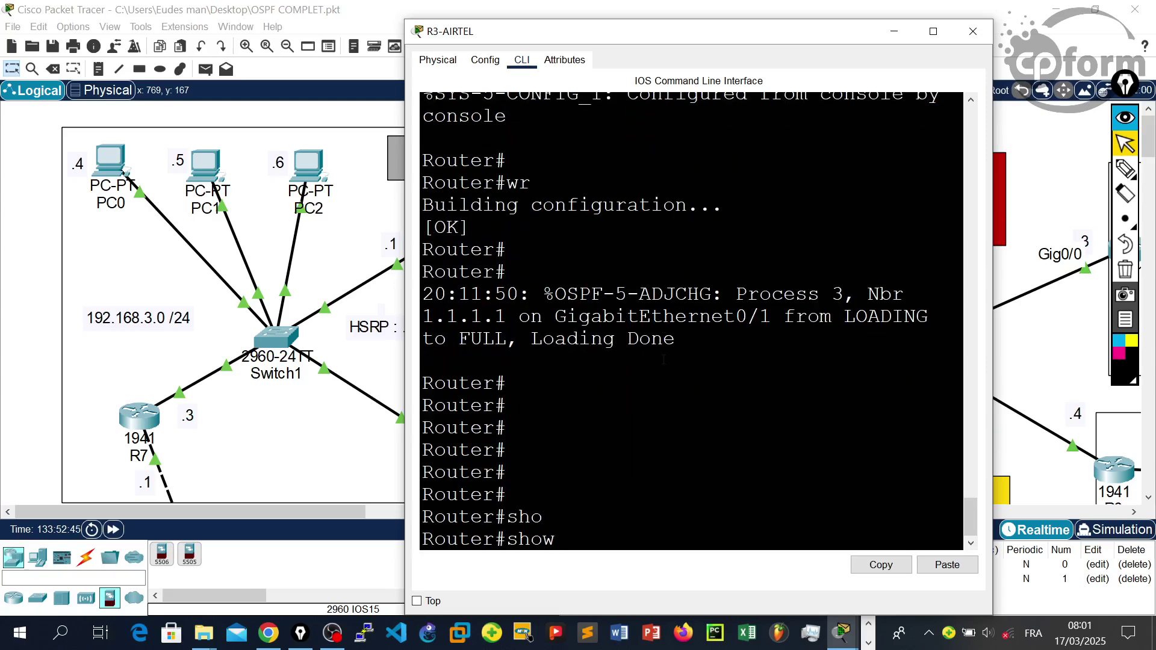
{"action": "type", "text": "ip route"}
{"action": "key", "text": "Tab"}
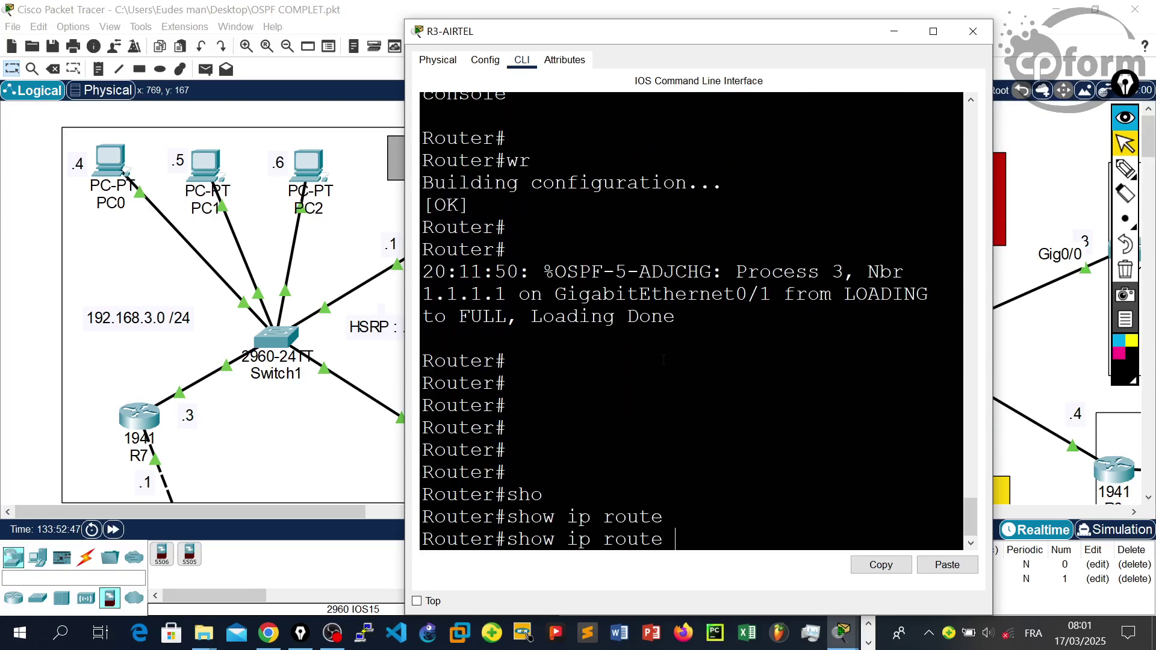
{"action": "key", "text": "Return"}
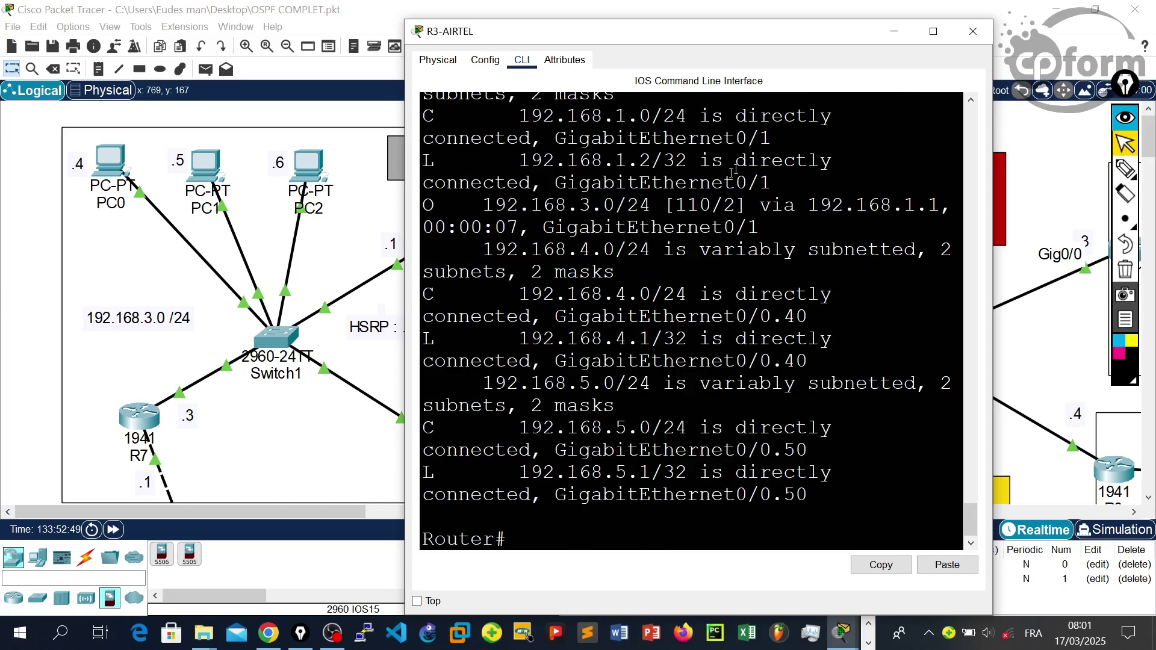
Enlarge R3-AIRTEL's console to examine the learned OSPF and connected routes, and close the window
{"action": "left_click", "coordinate": [933, 31]}
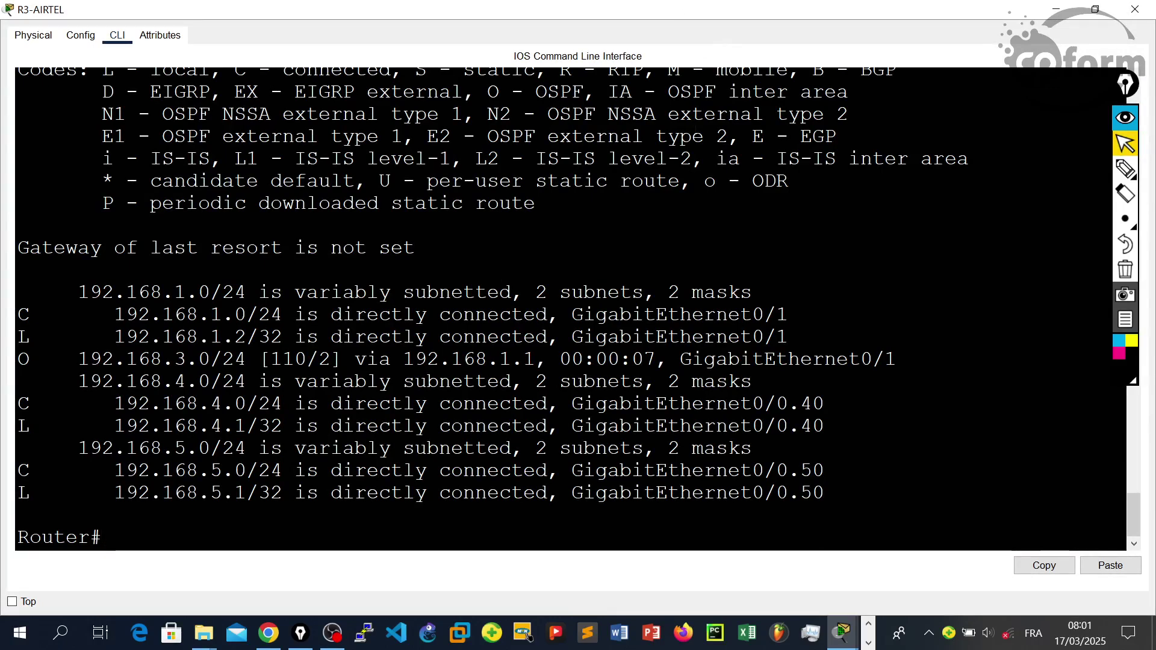
{"action": "left_click", "coordinate": [1095, 9]}
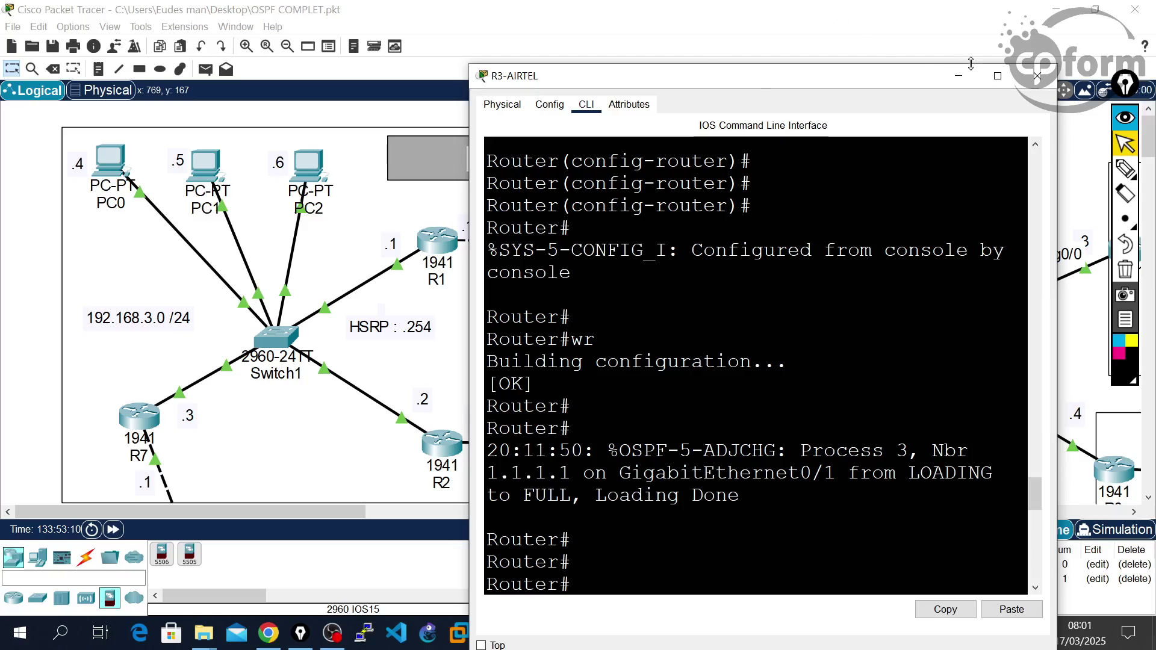
{"action": "left_click", "coordinate": [1036, 78]}
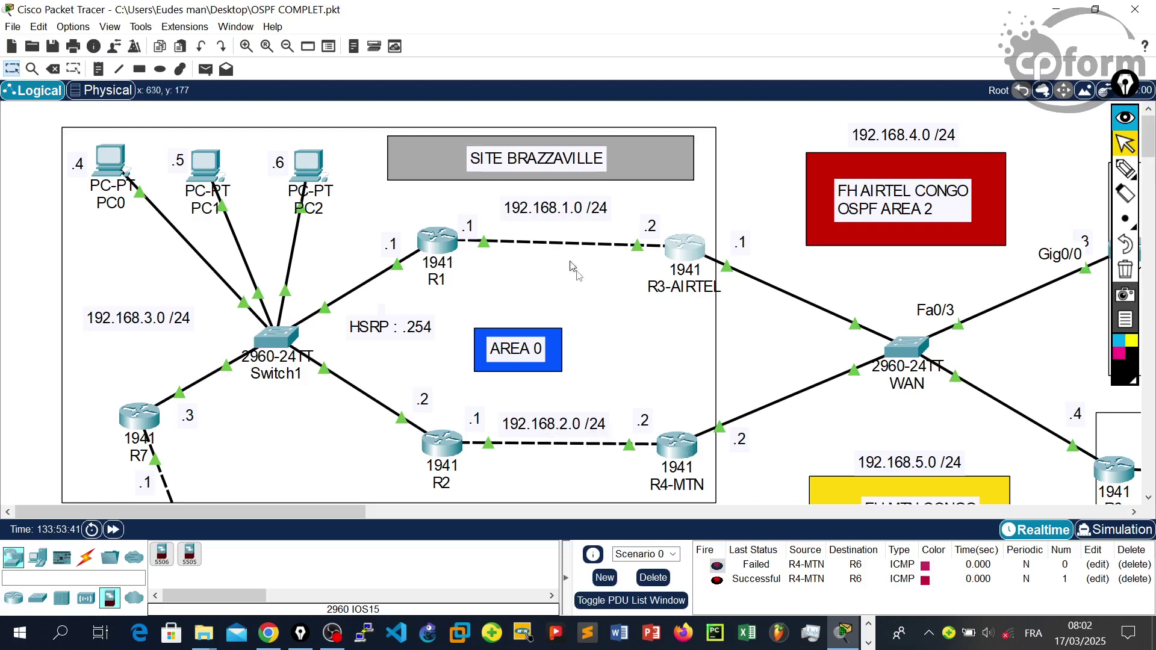
Open R4-MTN's console and display its routing table with show ip route
{"action": "left_click", "coordinate": [680, 447]}
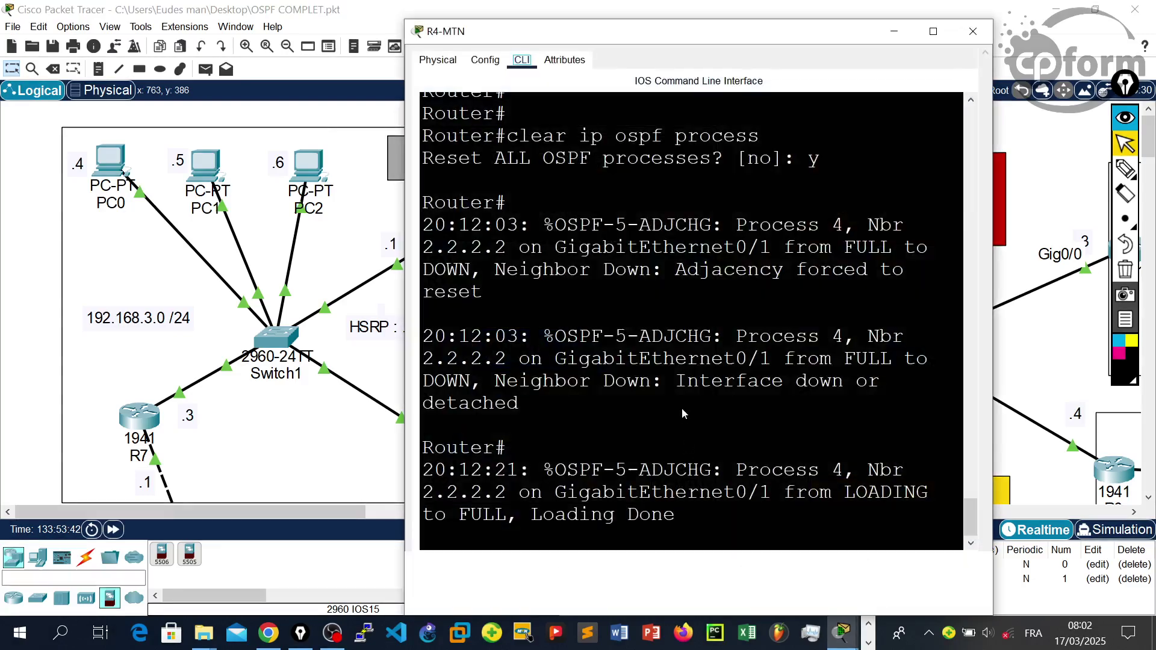
{"action": "key", "text": "Return"}
{"action": "key", "text": "Return"}
{"action": "key", "text": "Return"}
{"action": "key", "text": "Return"}
{"action": "key", "text": "Return"}
{"action": "key", "text": "Return"}
{"action": "key", "text": "Return"}
{"action": "key", "text": "Return"}
{"action": "key", "text": "Return"}
{"action": "key", "text": "Return"}
{"action": "key", "text": "Return"}
{"action": "key", "text": "Return"}
{"action": "key", "text": "Return"}
{"action": "type", "text": "s"}
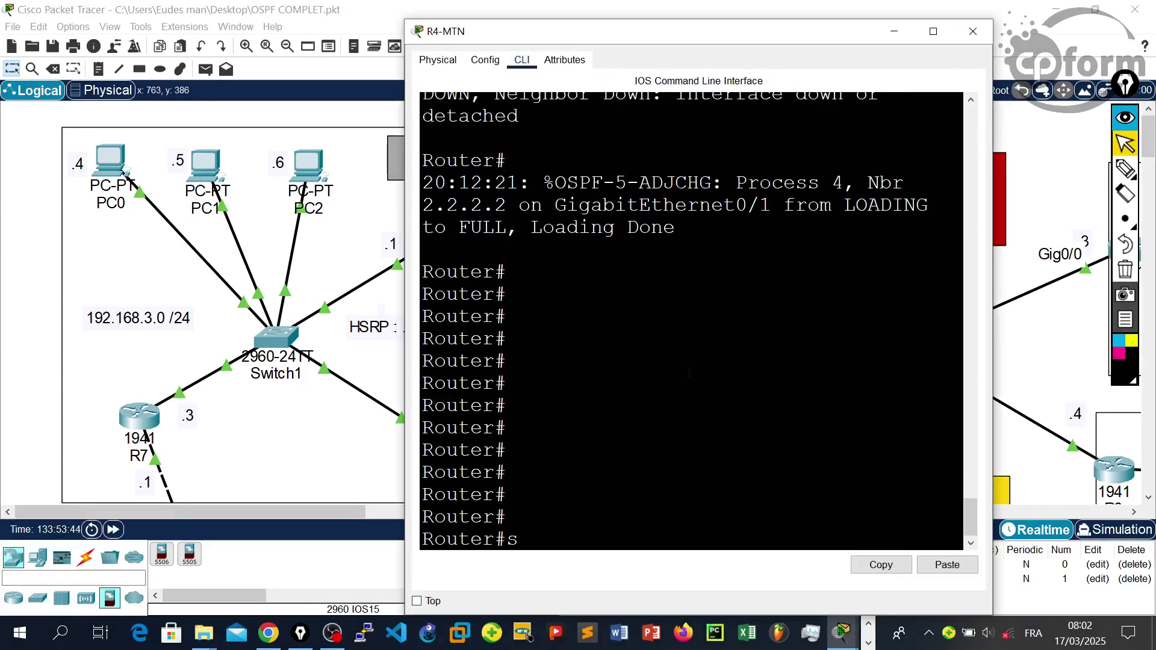
{"action": "type", "text": "ho"}
{"action": "key", "text": "Tab"}
{"action": "type", "text": "ip"}
{"action": "key", "text": "Tab"}
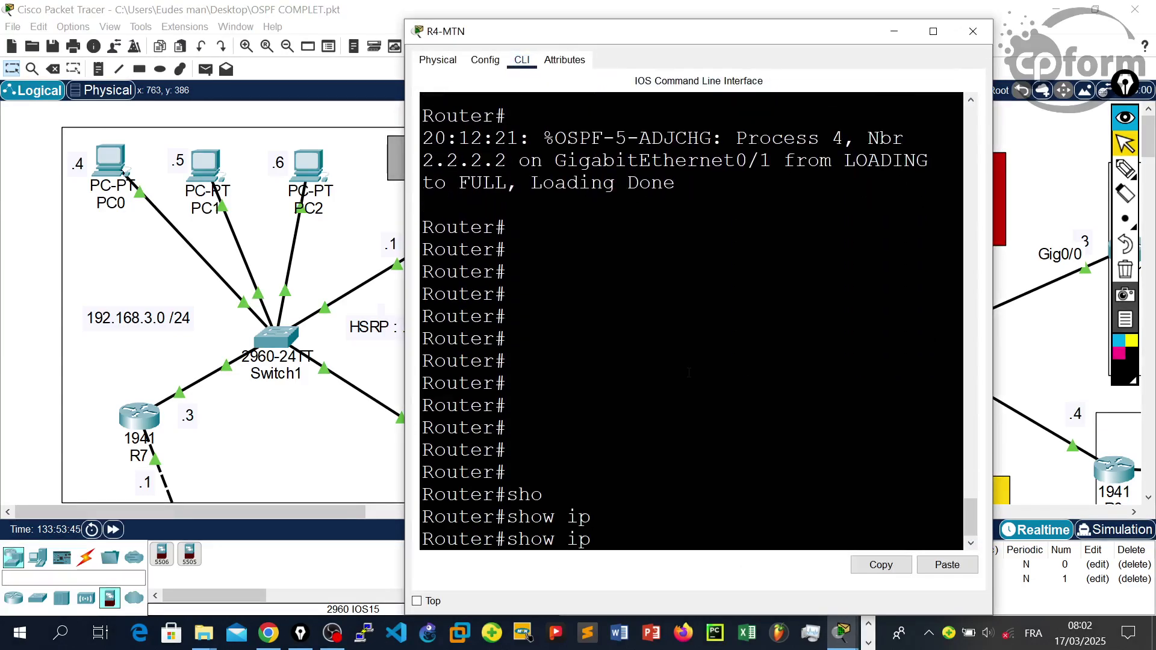
{"action": "type", "text": "rou"}
{"action": "key", "text": "Tab"}
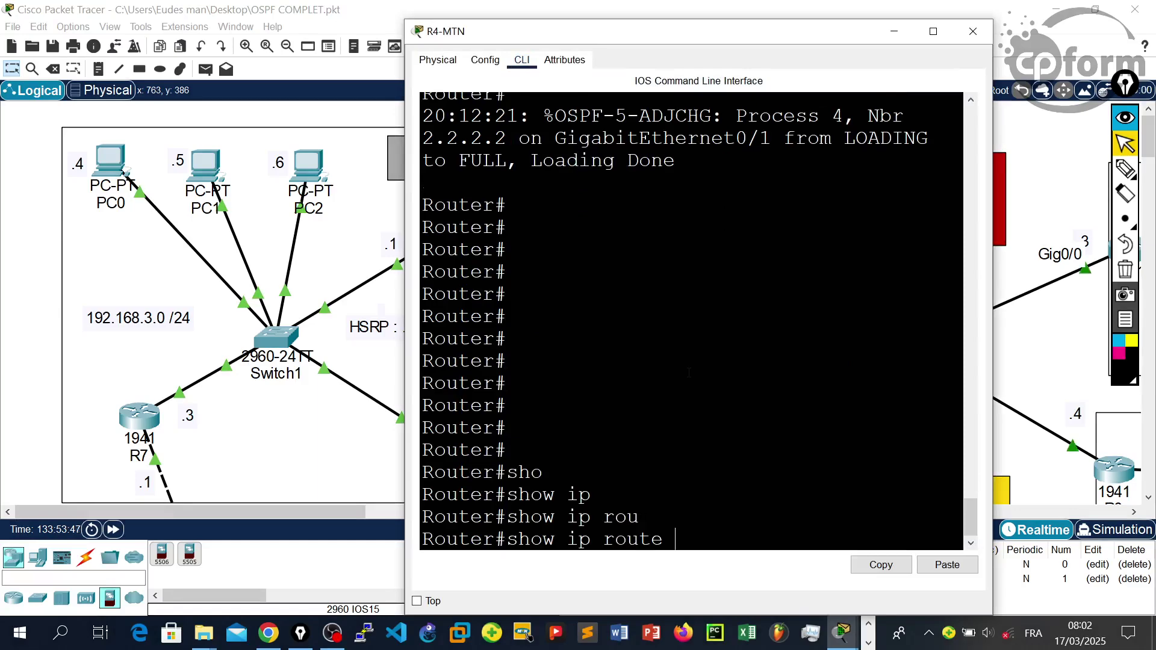
{"action": "key", "text": "Return"}
Enlarge R4-MTN's console to examine the OSPF route to 192.168.3.0/24, and close the window
{"action": "left_click", "coordinate": [935, 32]}
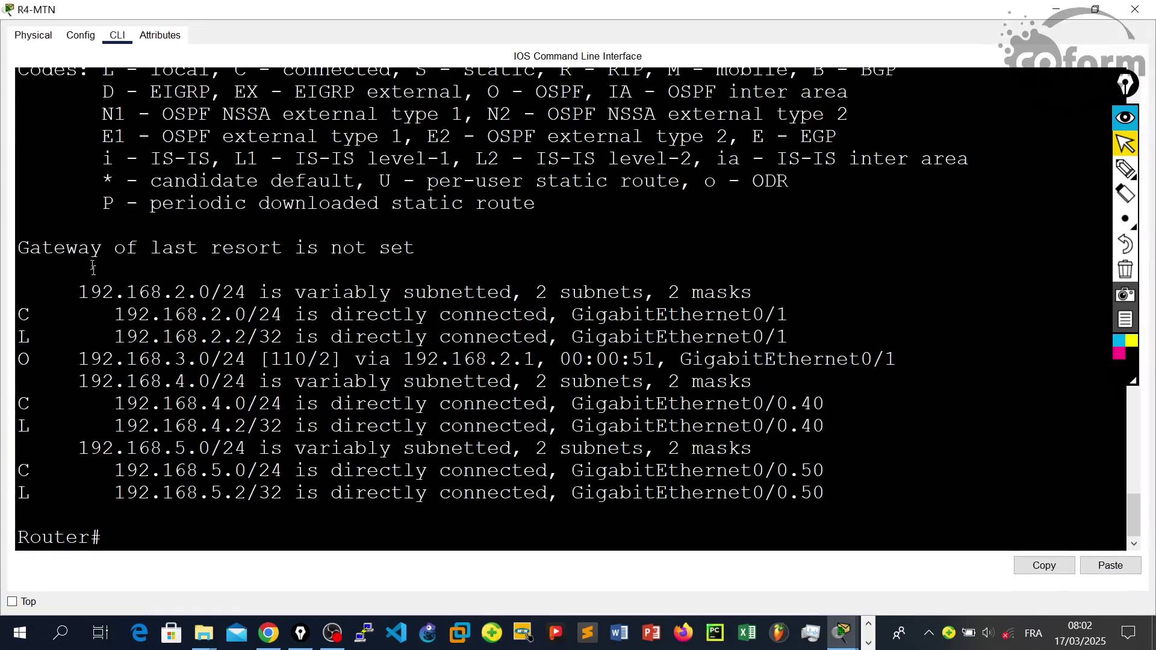
{"action": "left_click_drag", "start_coordinate": [44, 360], "coordinate": [114, 337]}
{"action": "double_click", "coordinate": [445, 6]}
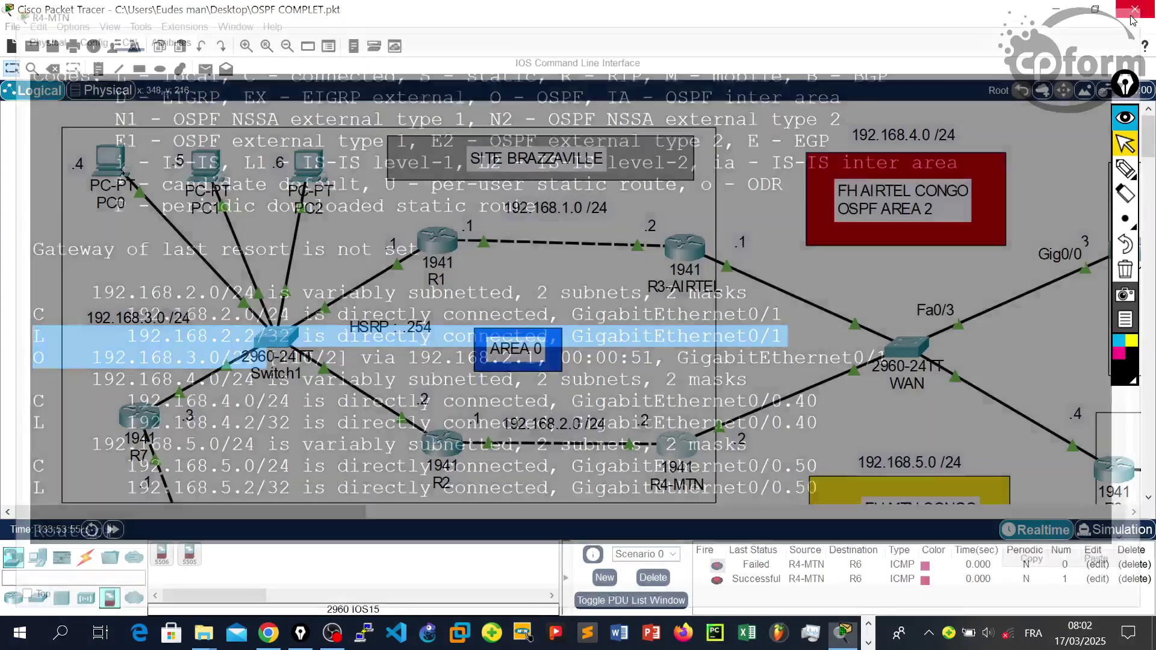
Review the topology across the Brazzaville site in area 0 and the Douala site in area 4
{"action": "scroll", "coordinate": [635, 424], "scroll_direction": "down", "scroll_amount": 7}
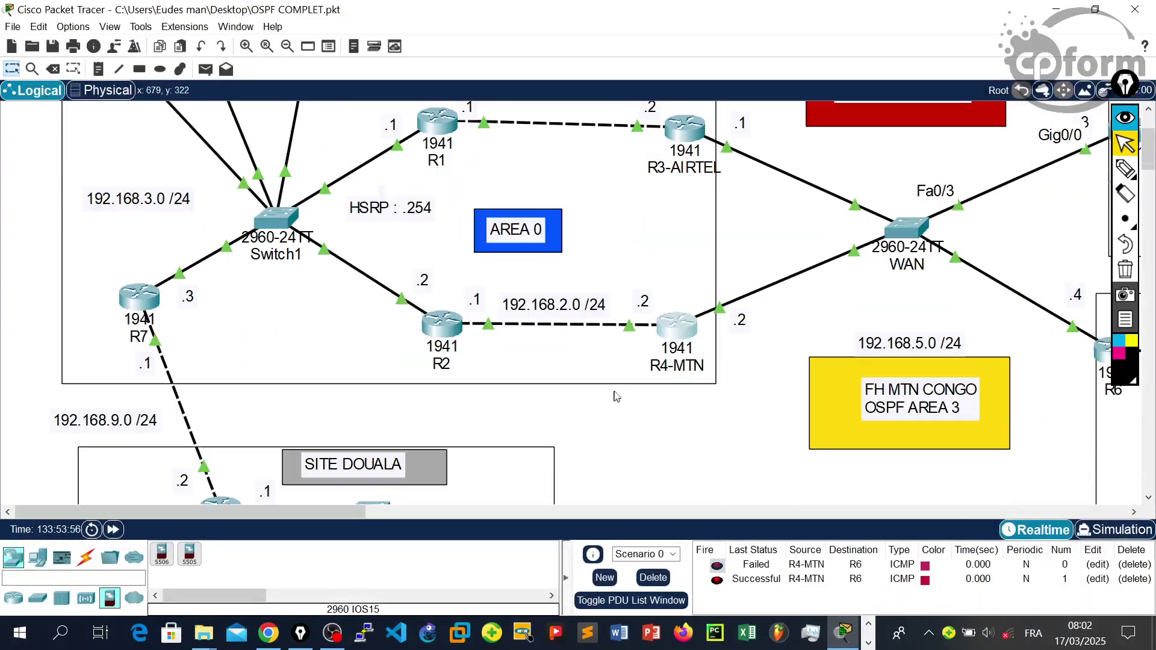
{"action": "scroll", "coordinate": [715, 375], "scroll_direction": "up", "scroll_amount": 6}
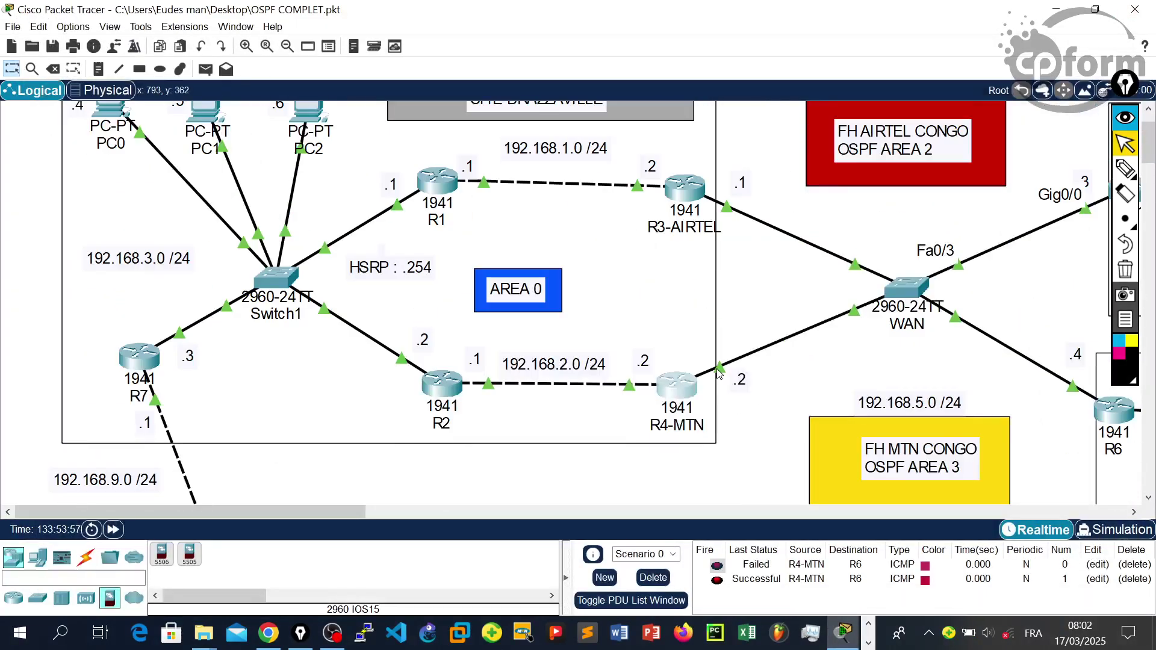
{"action": "mouse_move", "coordinate": [718, 373]}
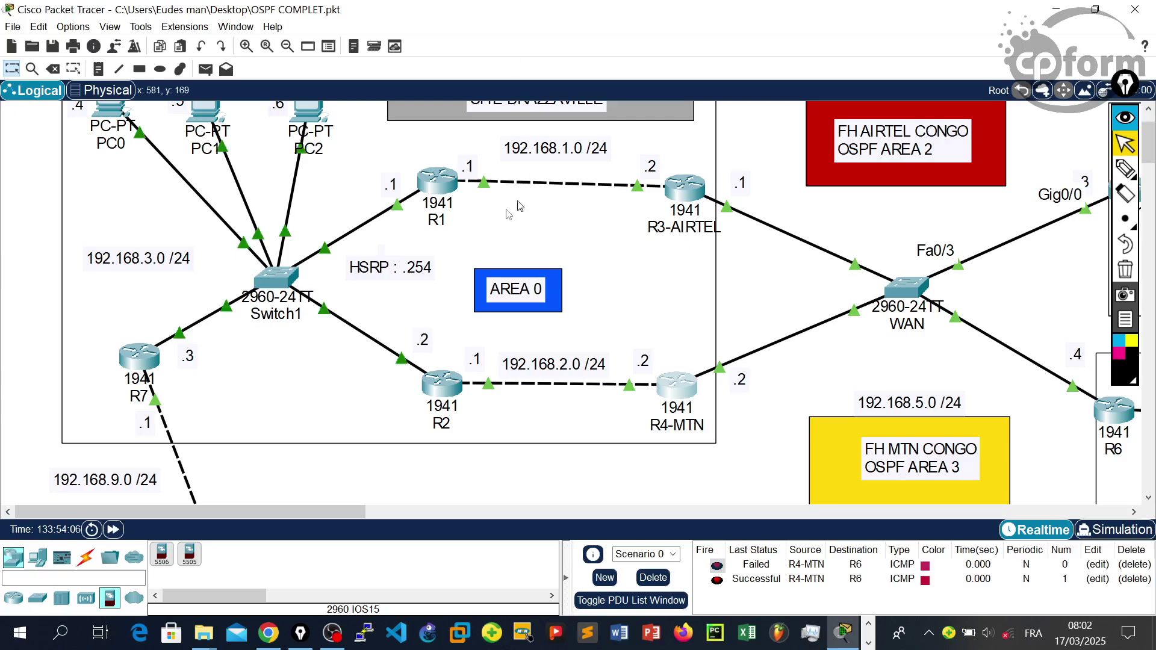
{"action": "scroll", "coordinate": [589, 310], "scroll_direction": "down", "scroll_amount": 3}
{"action": "scroll", "coordinate": [729, 302], "scroll_direction": "up", "scroll_amount": 4}
{"action": "scroll", "coordinate": [717, 299], "scroll_direction": "down", "scroll_amount": 13}
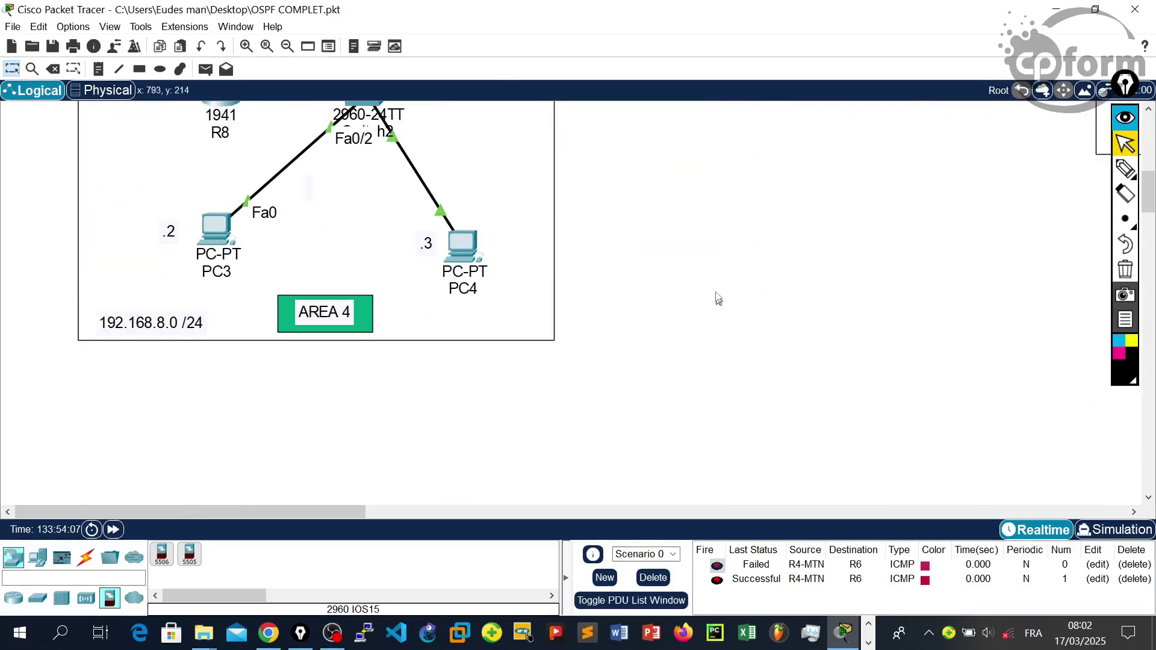
{"action": "scroll", "coordinate": [653, 299], "scroll_direction": "up", "scroll_amount": 3}
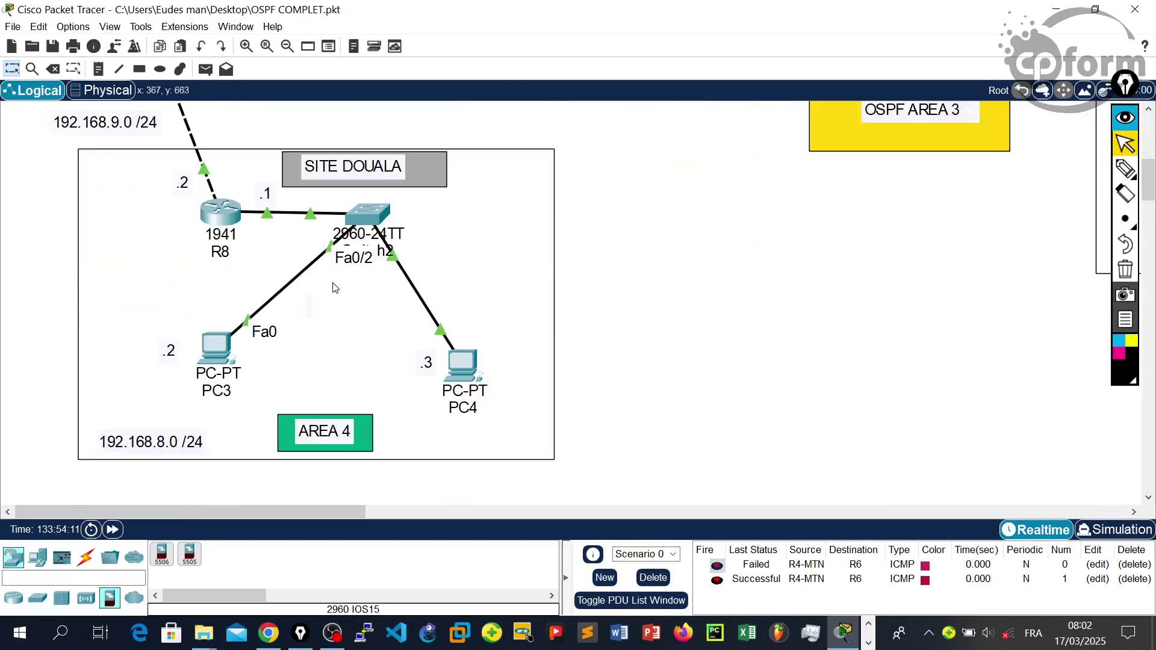
{"action": "scroll", "coordinate": [325, 304], "scroll_direction": "up", "scroll_amount": 10}
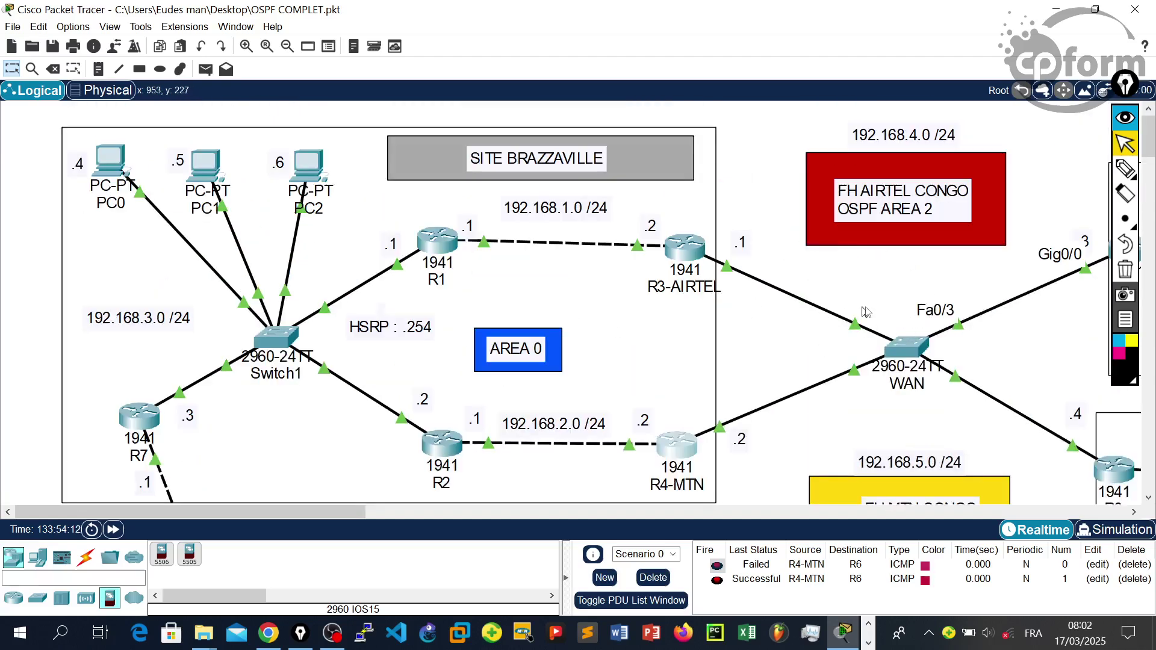